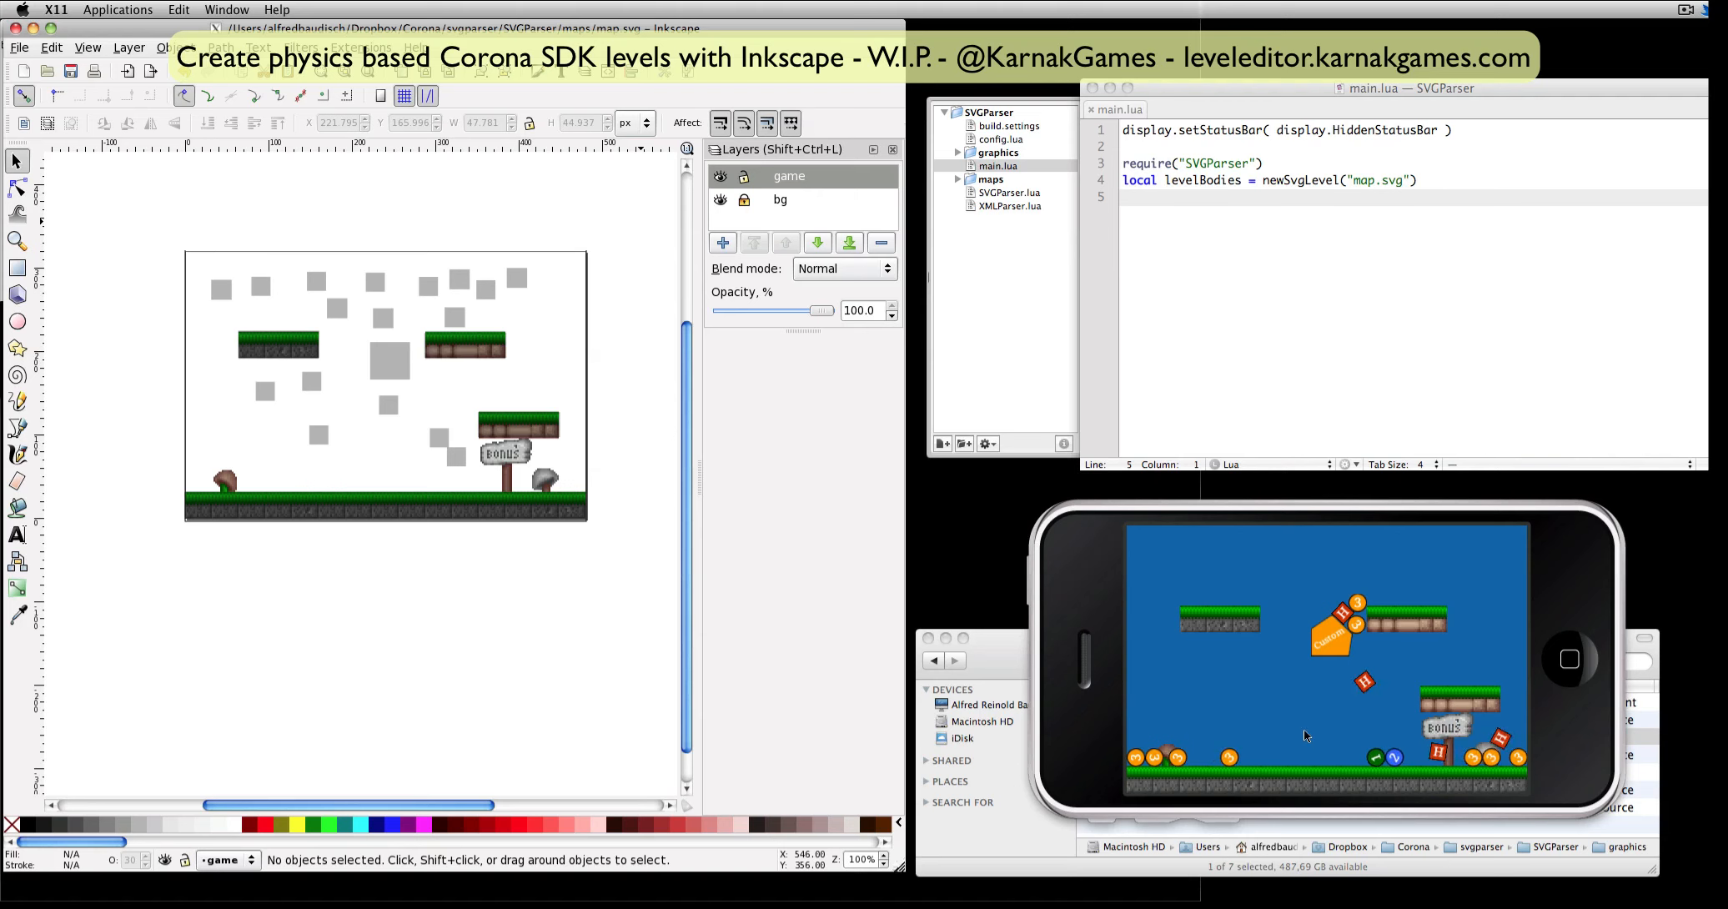
Examine the XML attributes of the small square above the large one and of the large square in the map.
left_click(1123, 719)
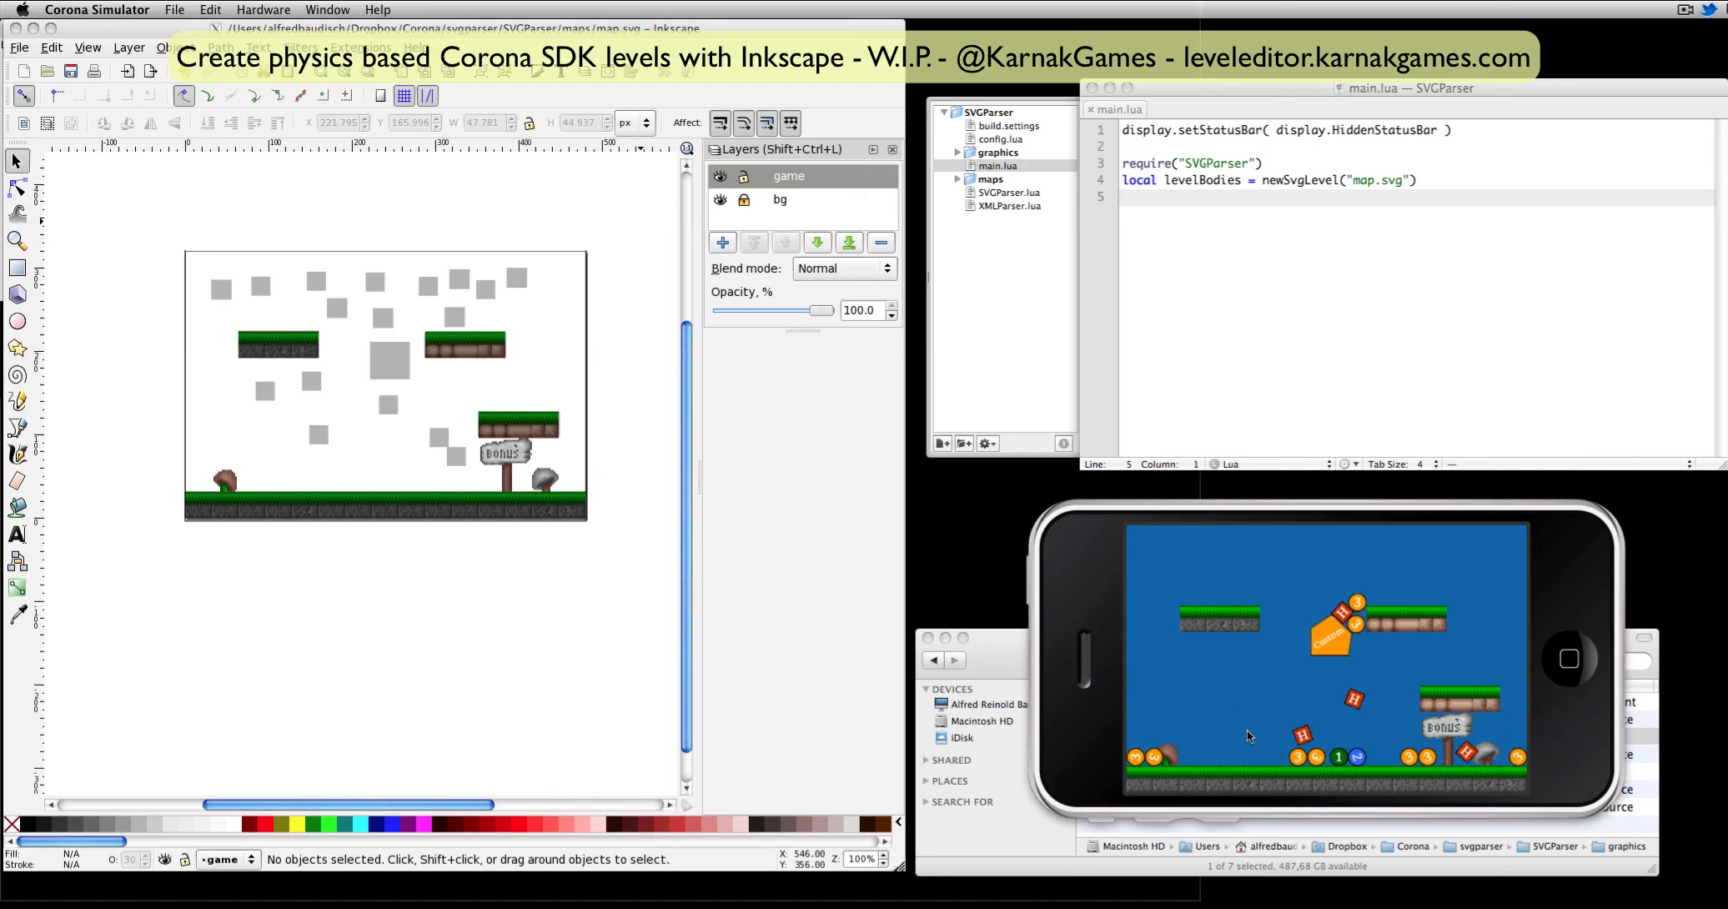
left_click(216, 350)
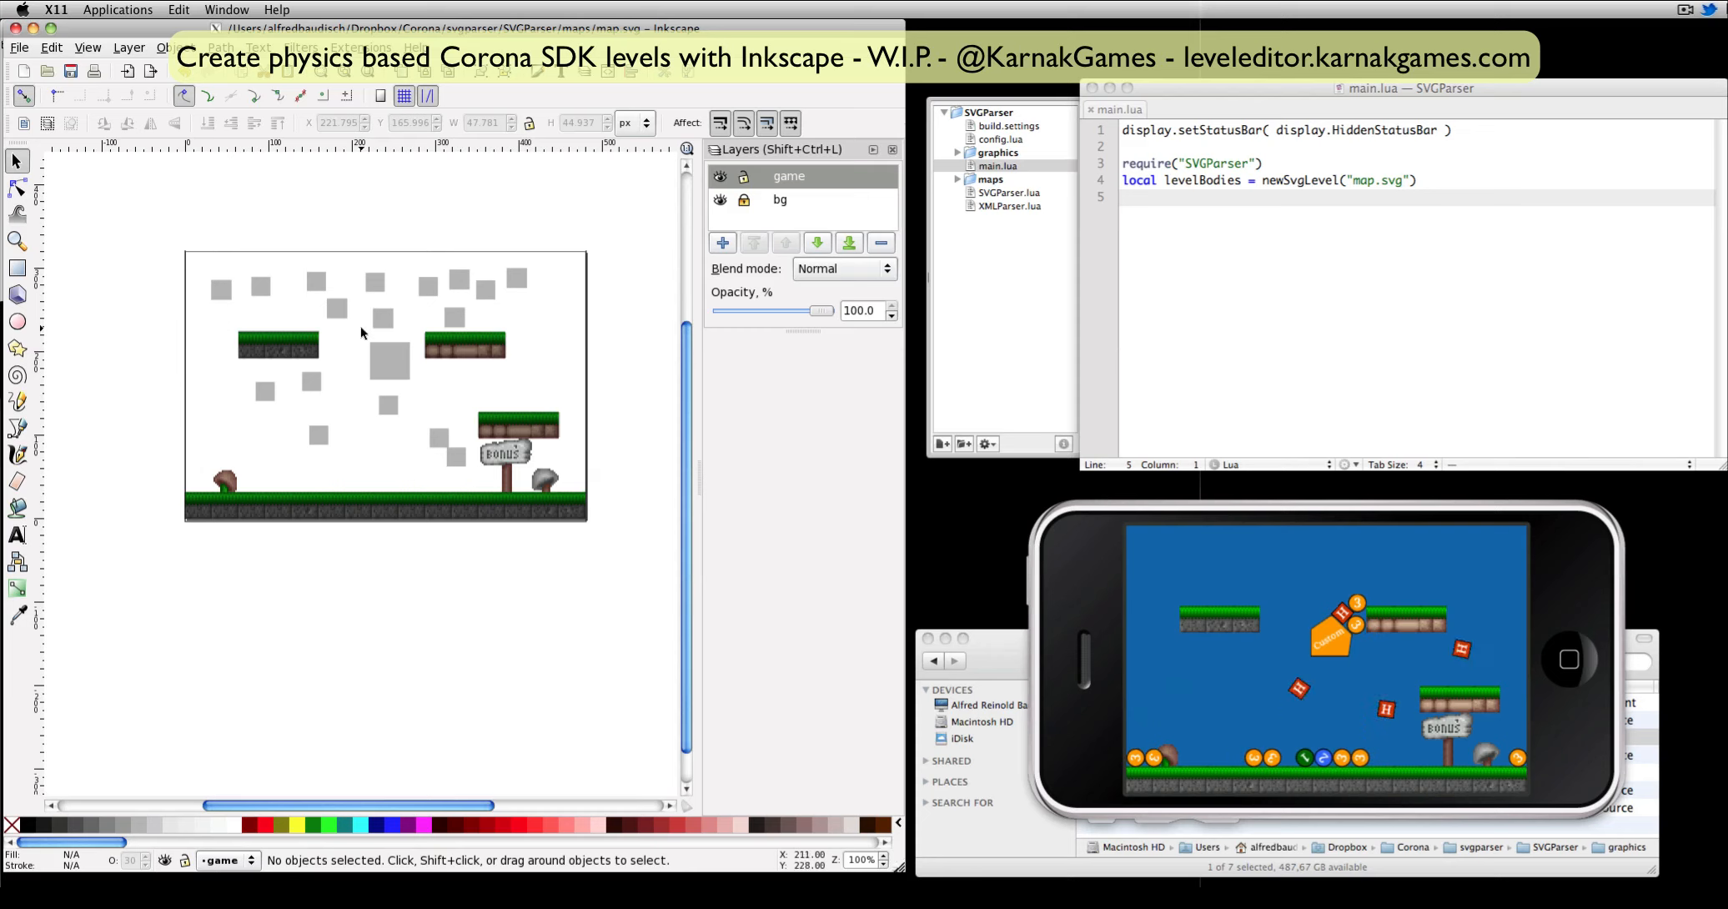
left_click(386, 320)
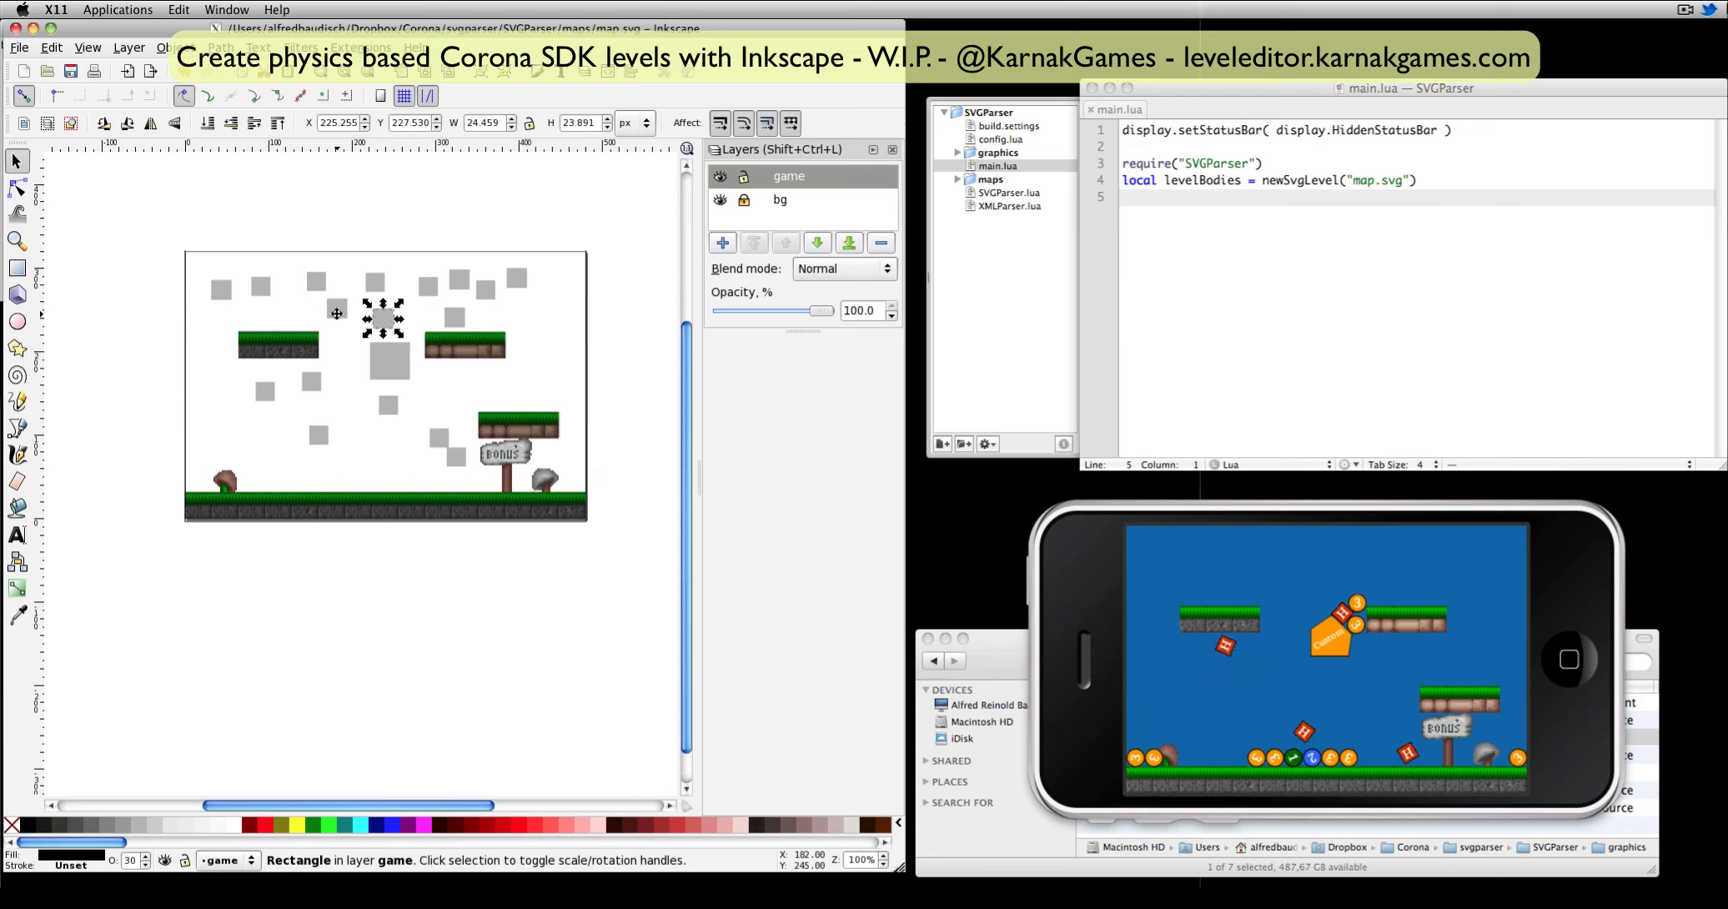
key("ctrl+shift+x")
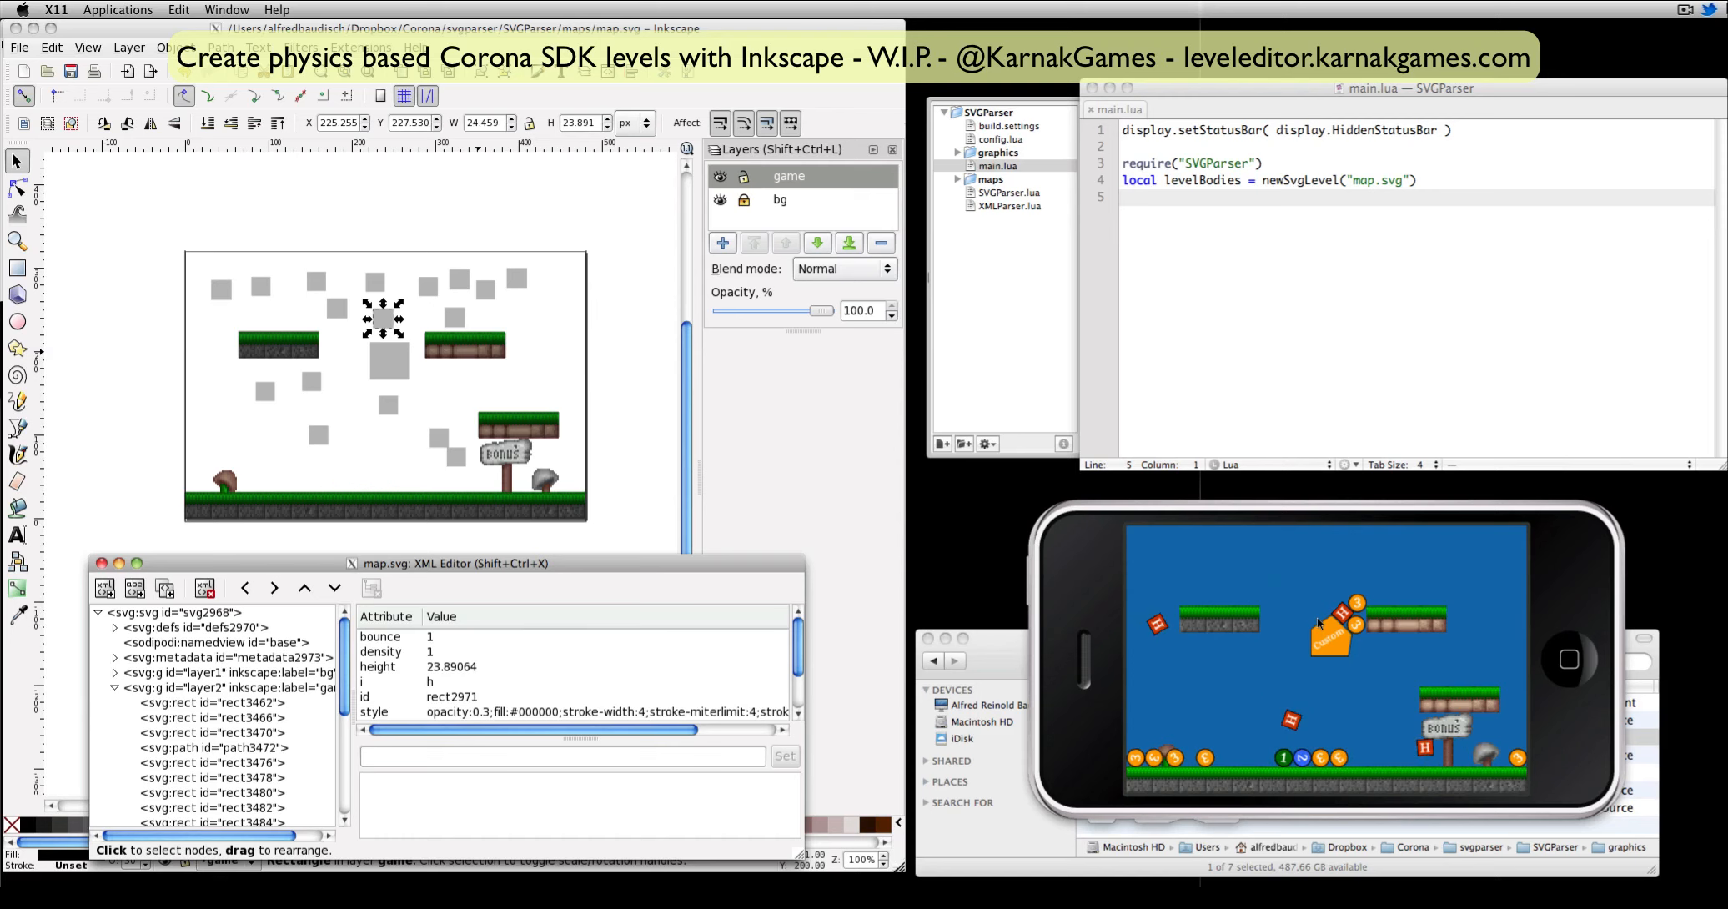
left_click(389, 361)
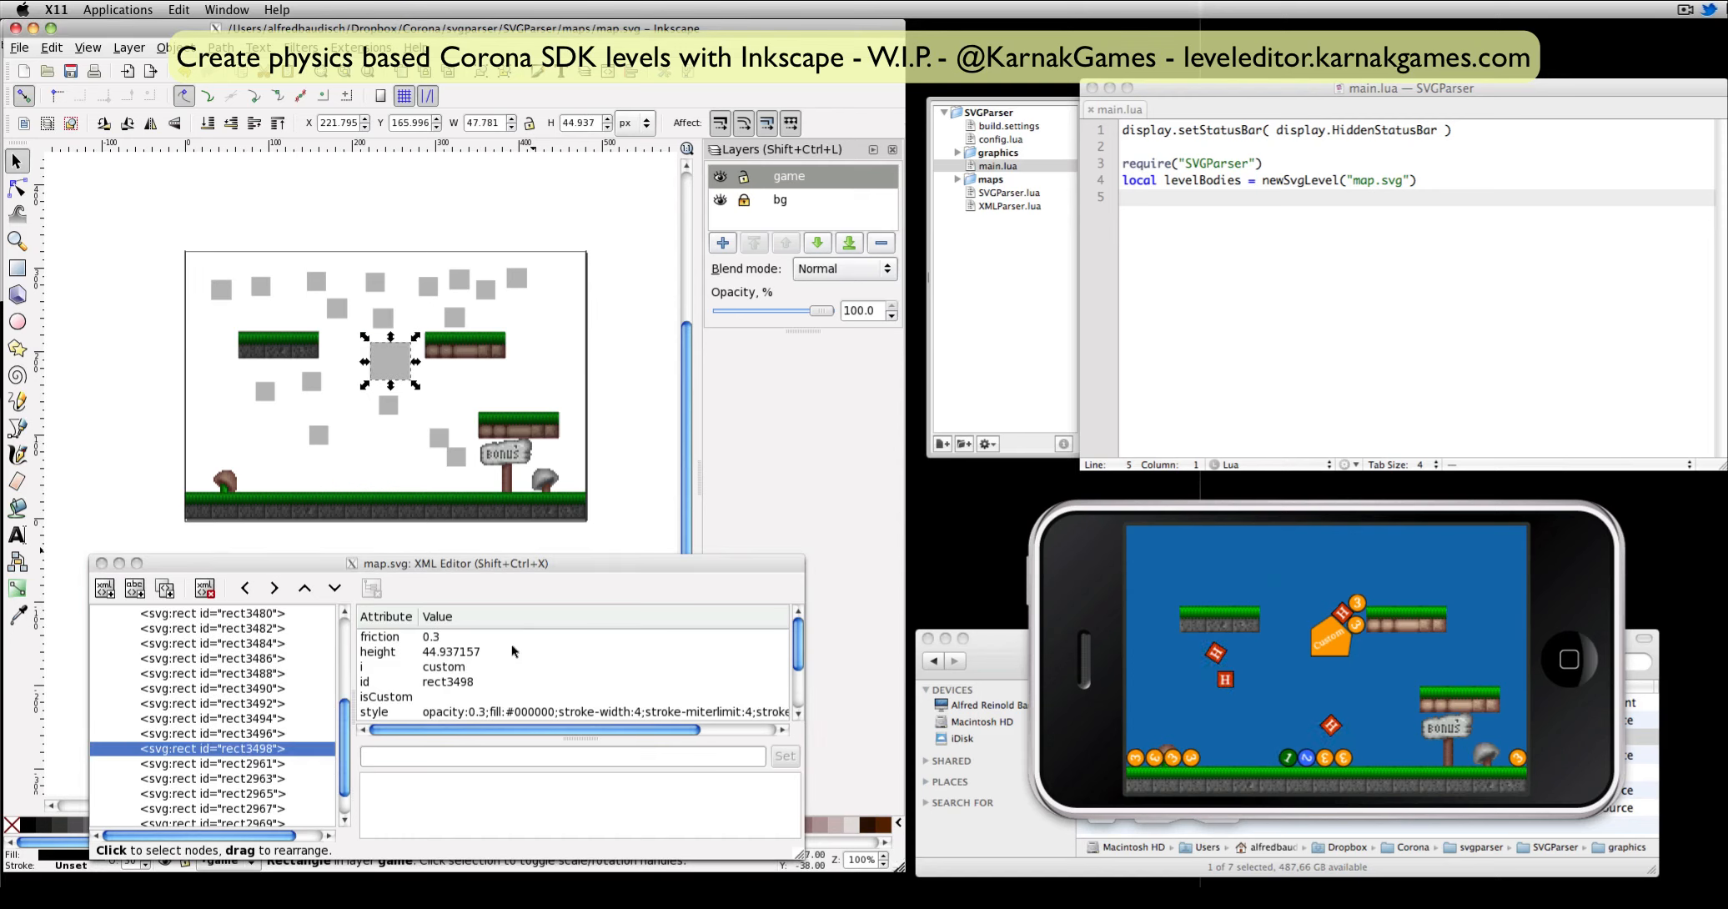
scroll(436, 689, "down", 2)
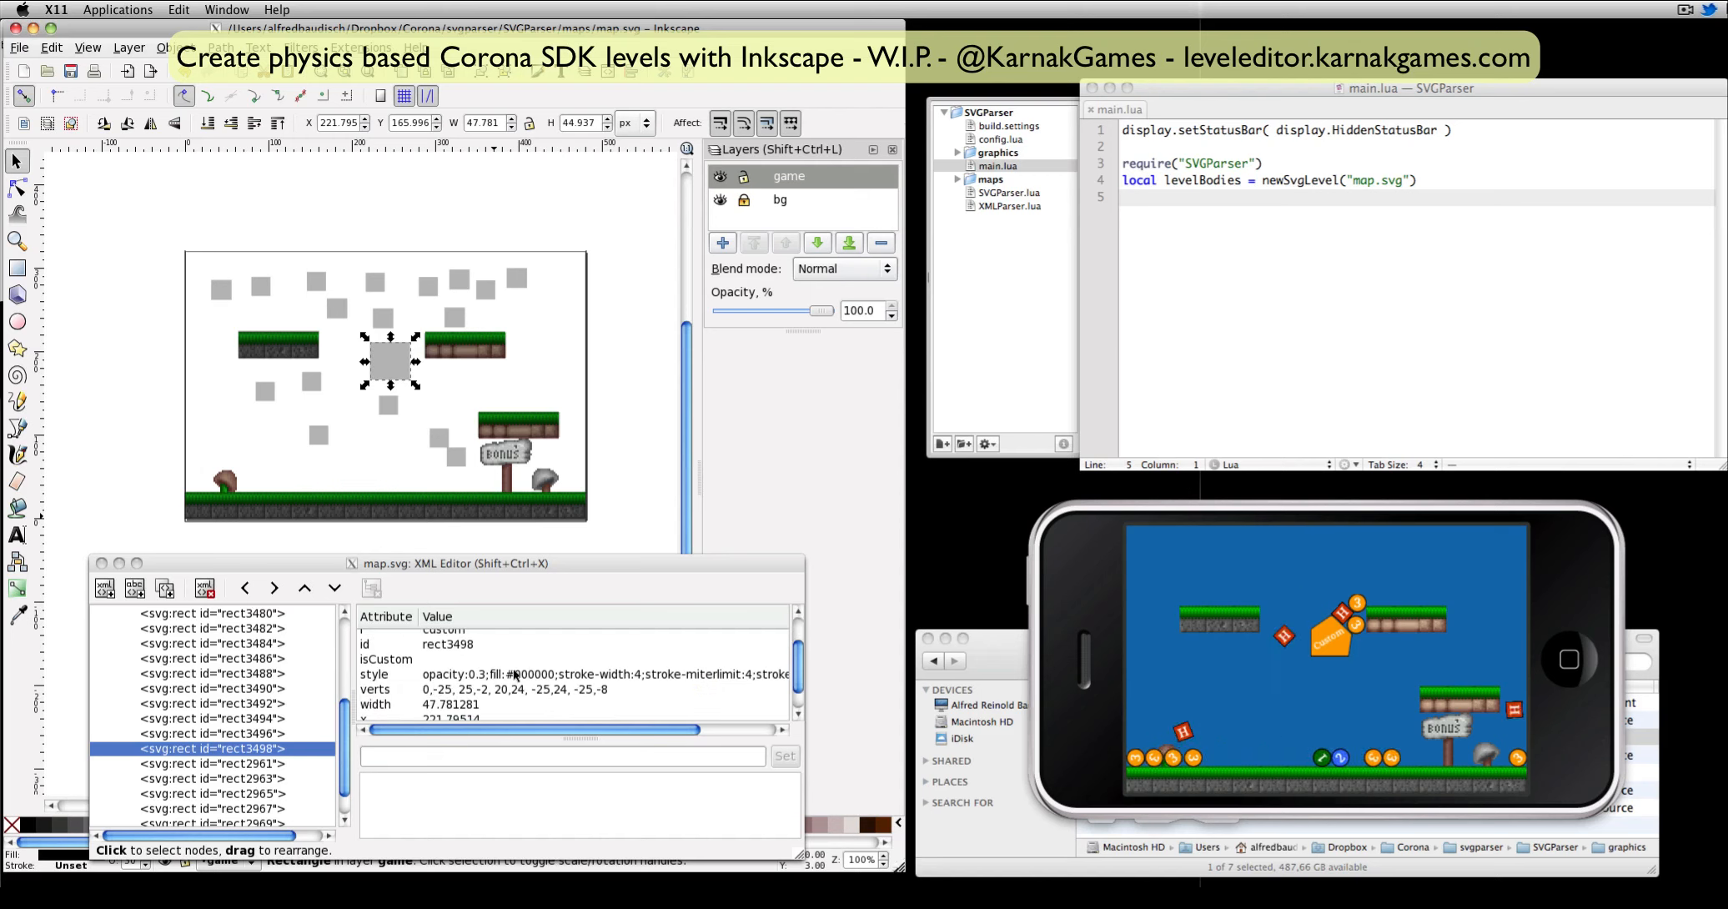
scroll(373, 672, "up", 2)
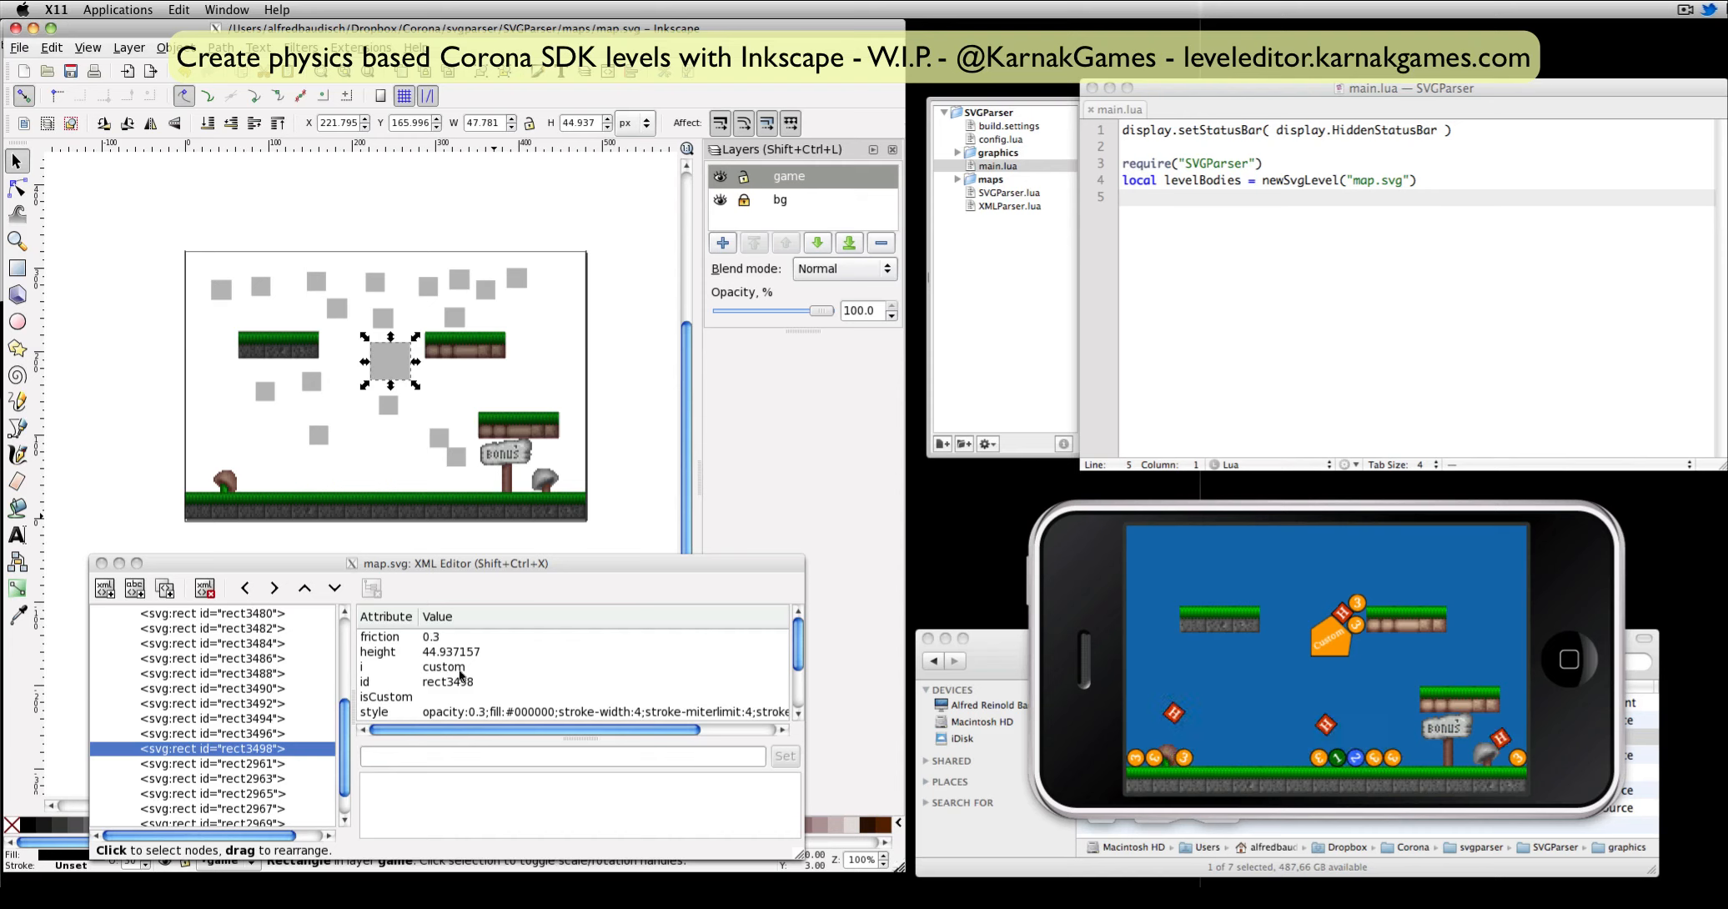
Preview custom.png in the project's graphics folder, and return to the simulator.
left_click_drag(1015, 639, 1011, 539)
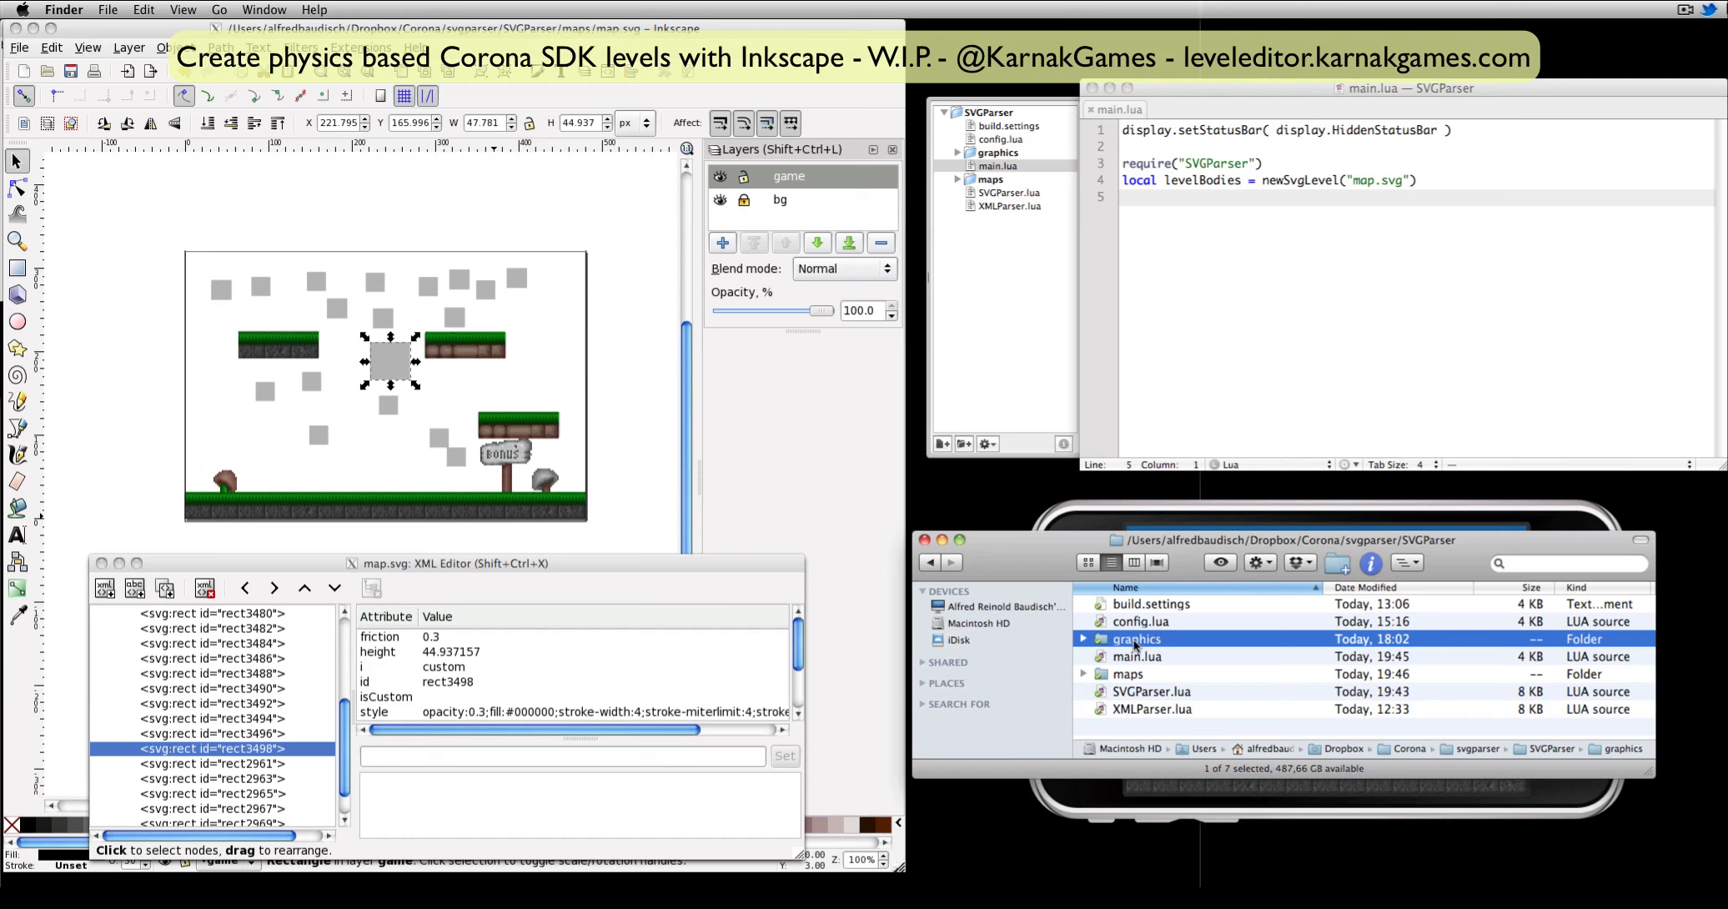
double_click(1134, 642)
left_click(1141, 674)
key("space")
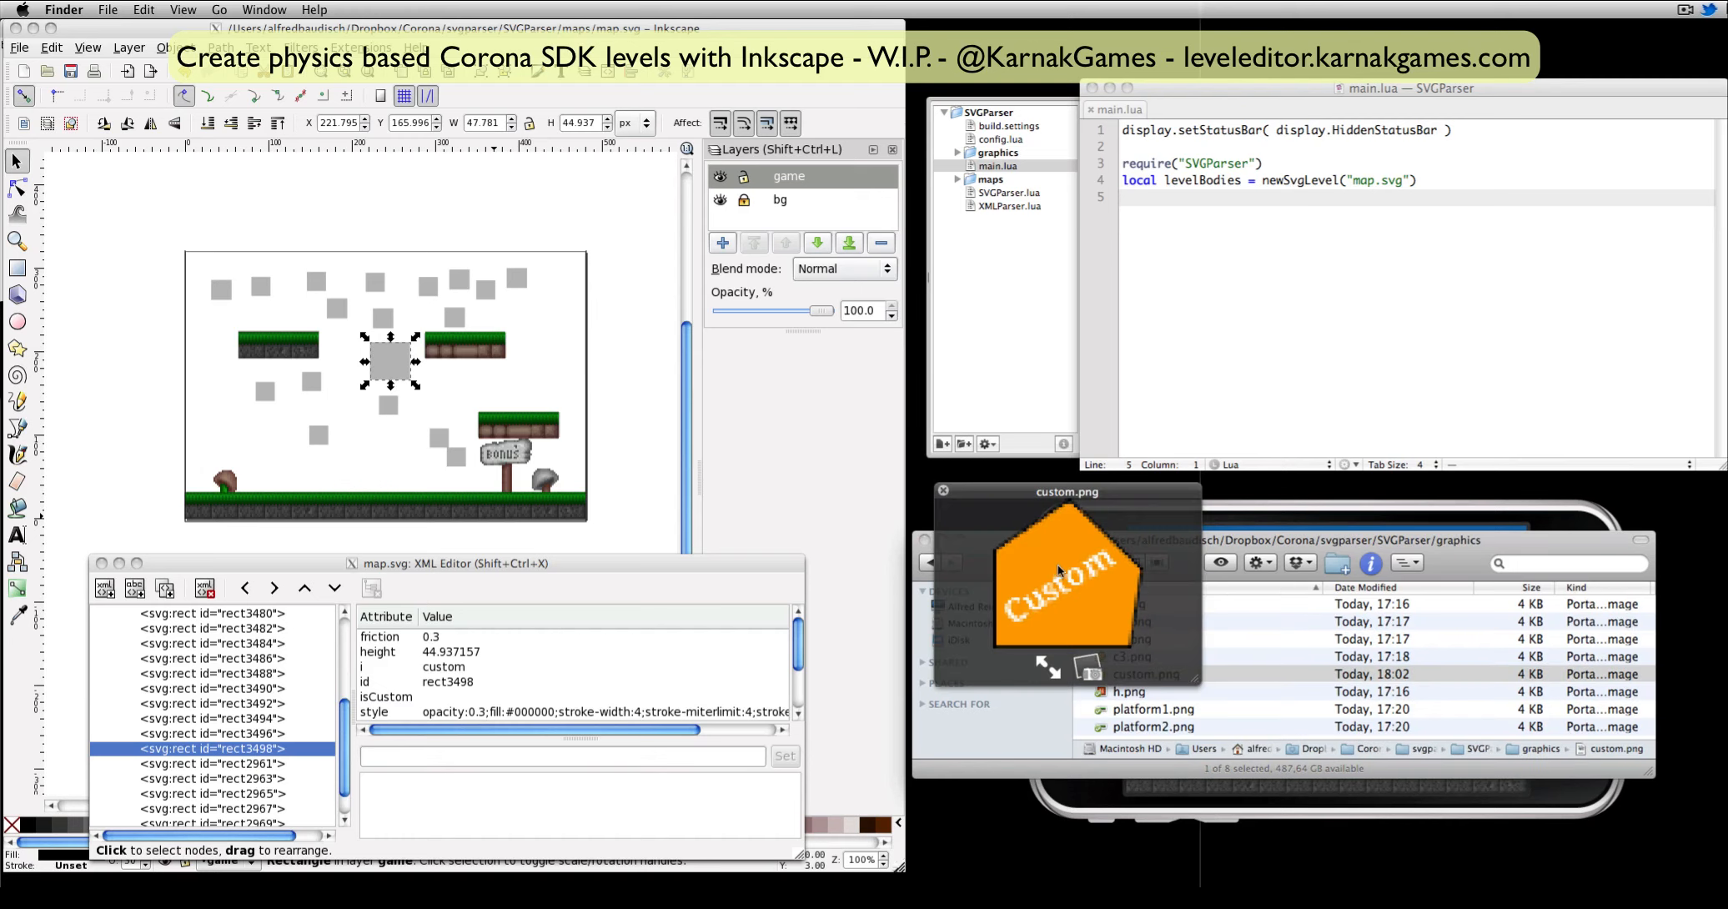
key("space")
left_click(1317, 505)
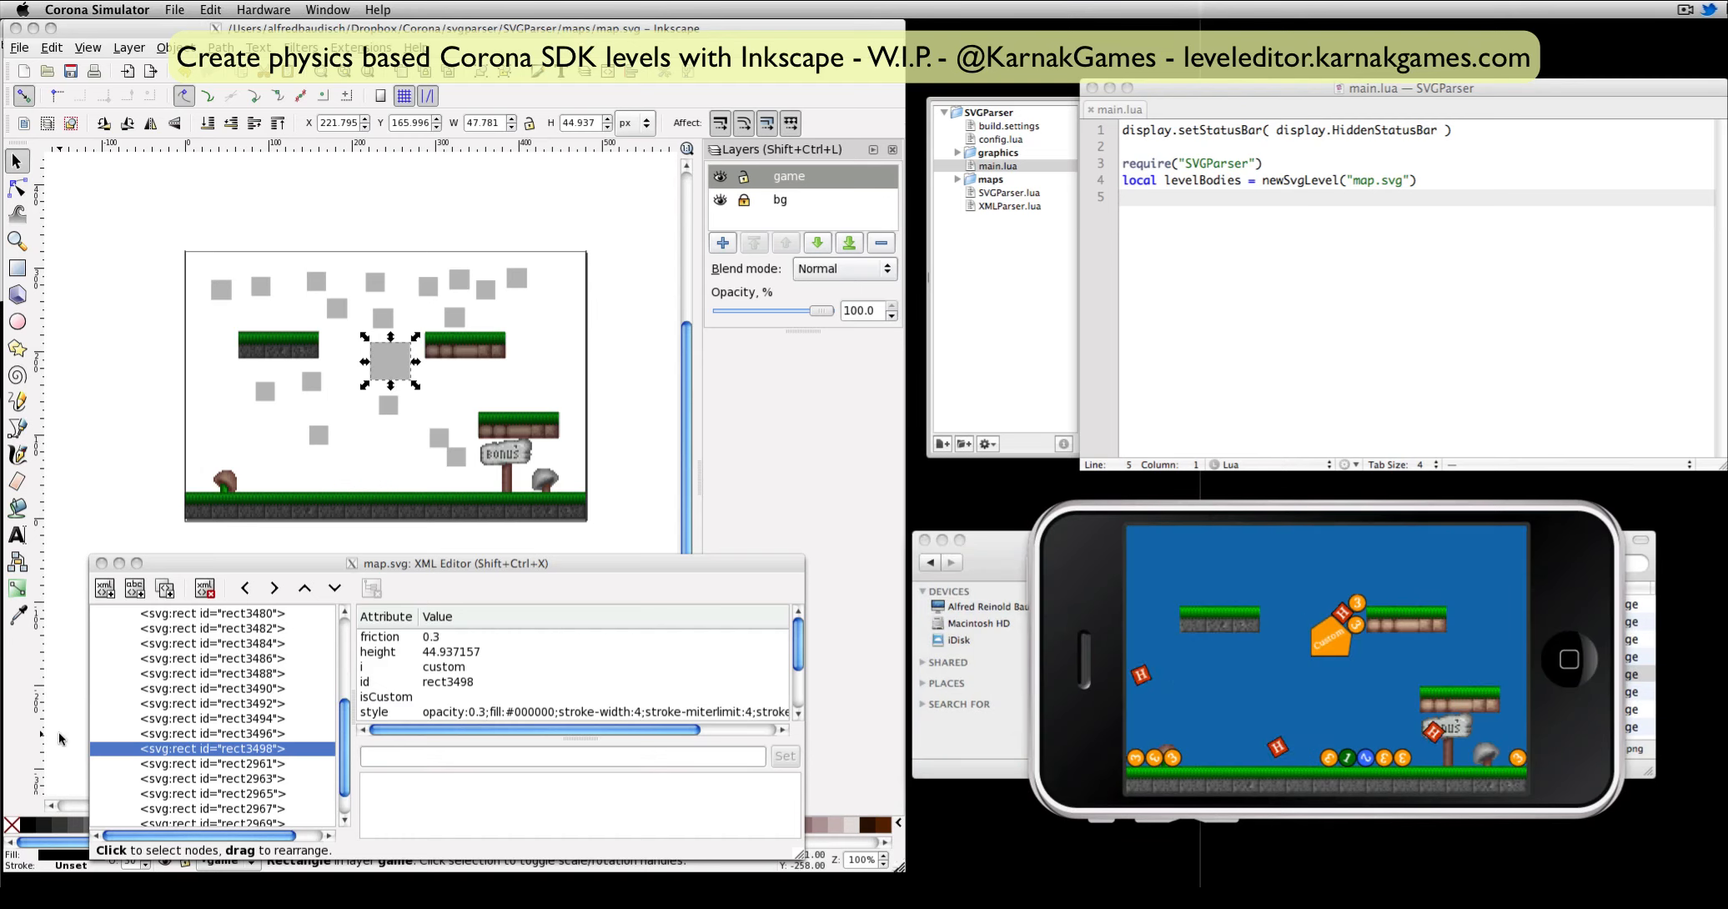
Add a density attribute of 10 to the large custom square (rect3498) and save the map.
left_click(388, 567)
scroll(422, 654, "down", 3)
left_click(231, 748)
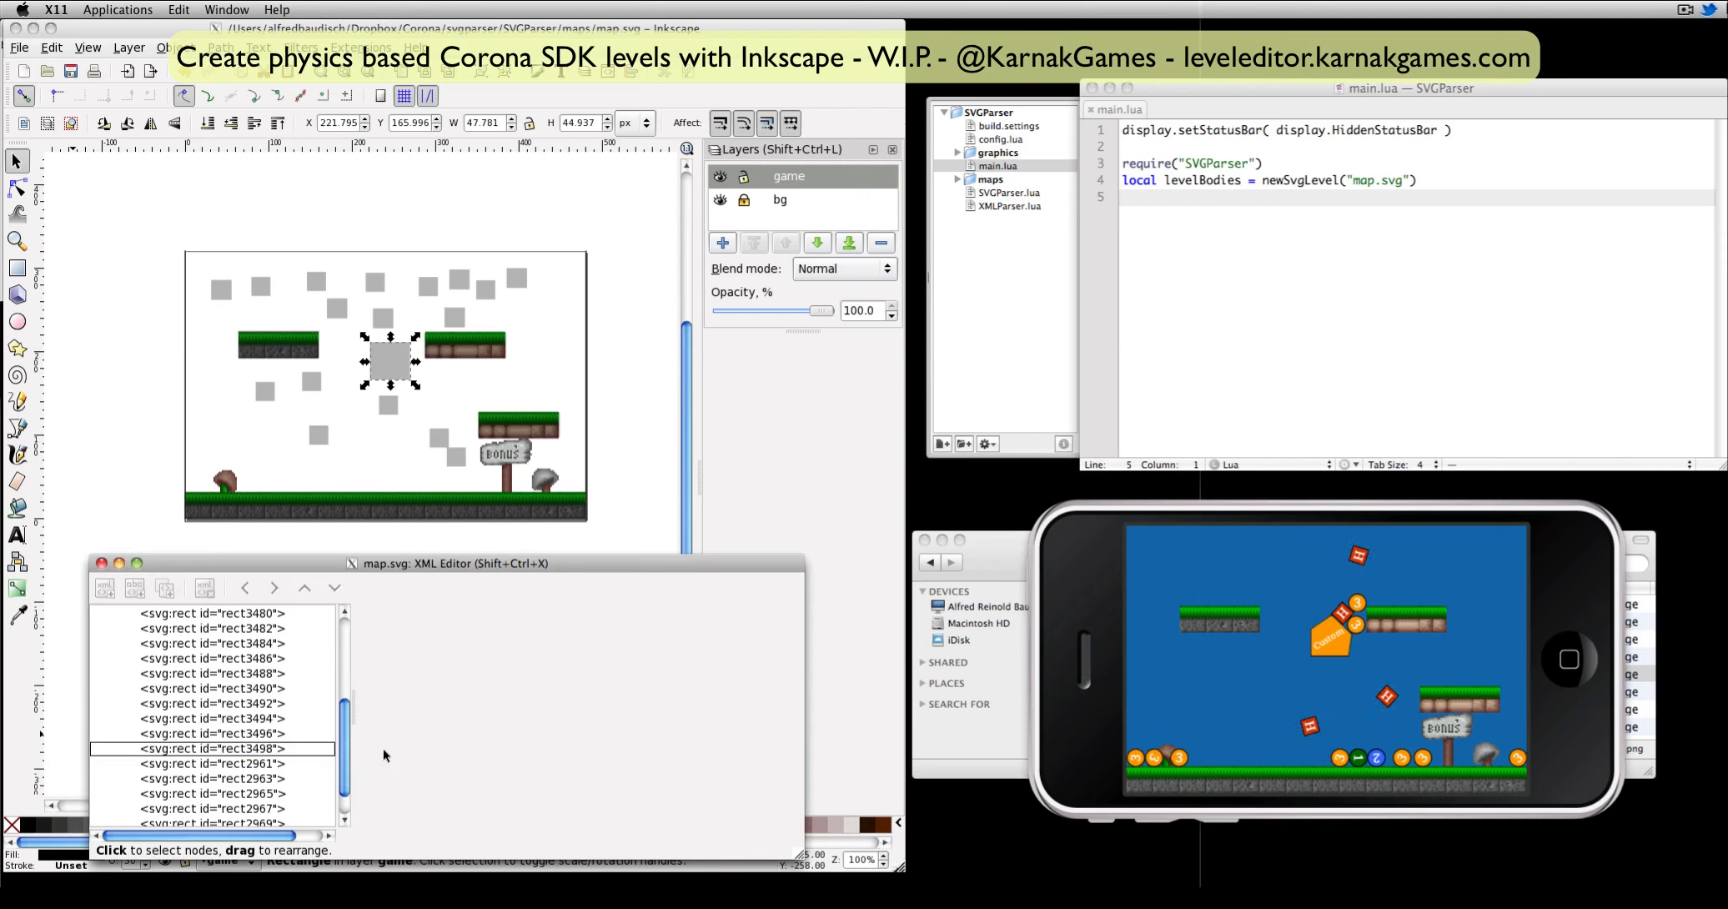
left_click(255, 749)
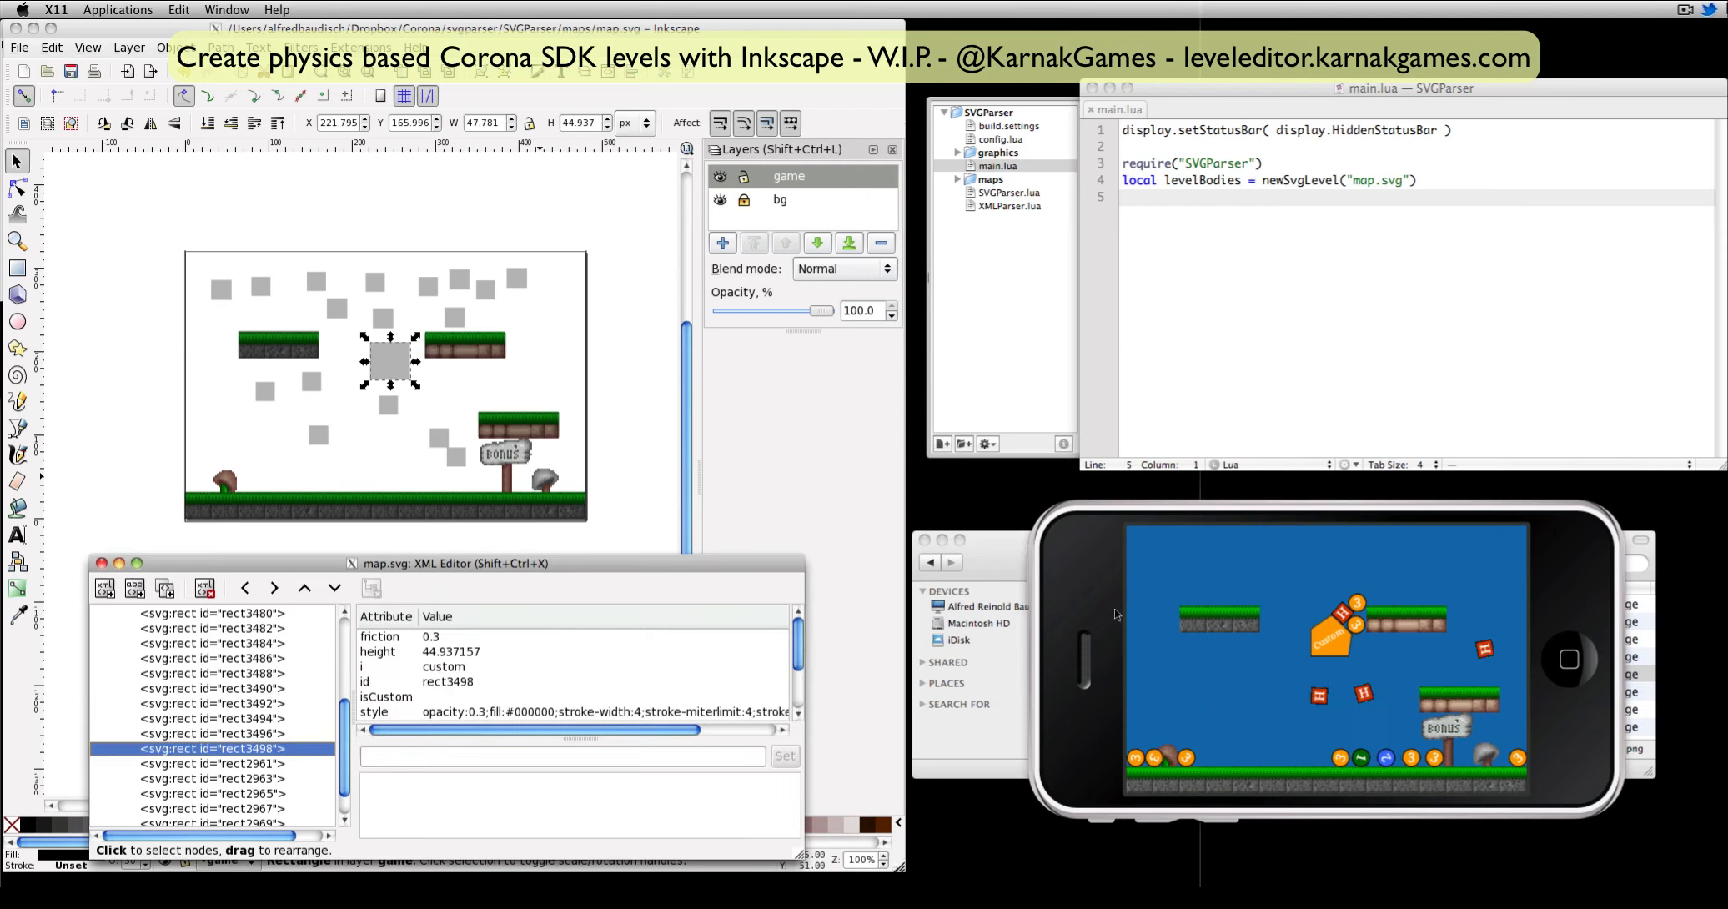
left_click(513, 756)
type("density")
left_click(513, 798)
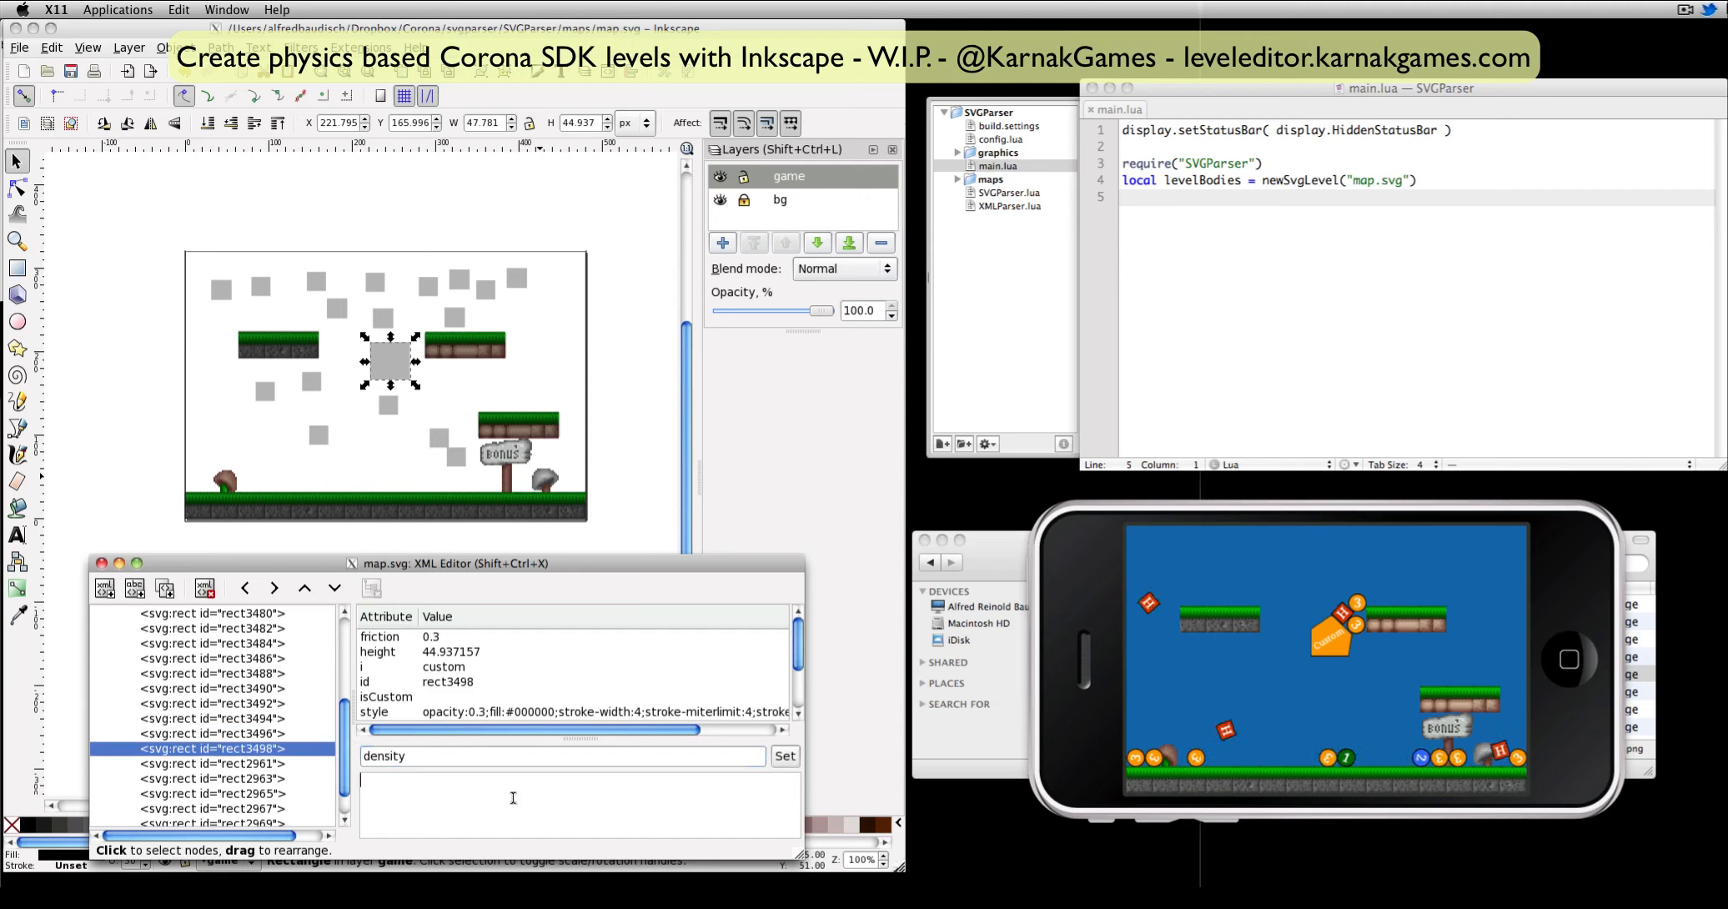
type("10")
left_click(784, 759)
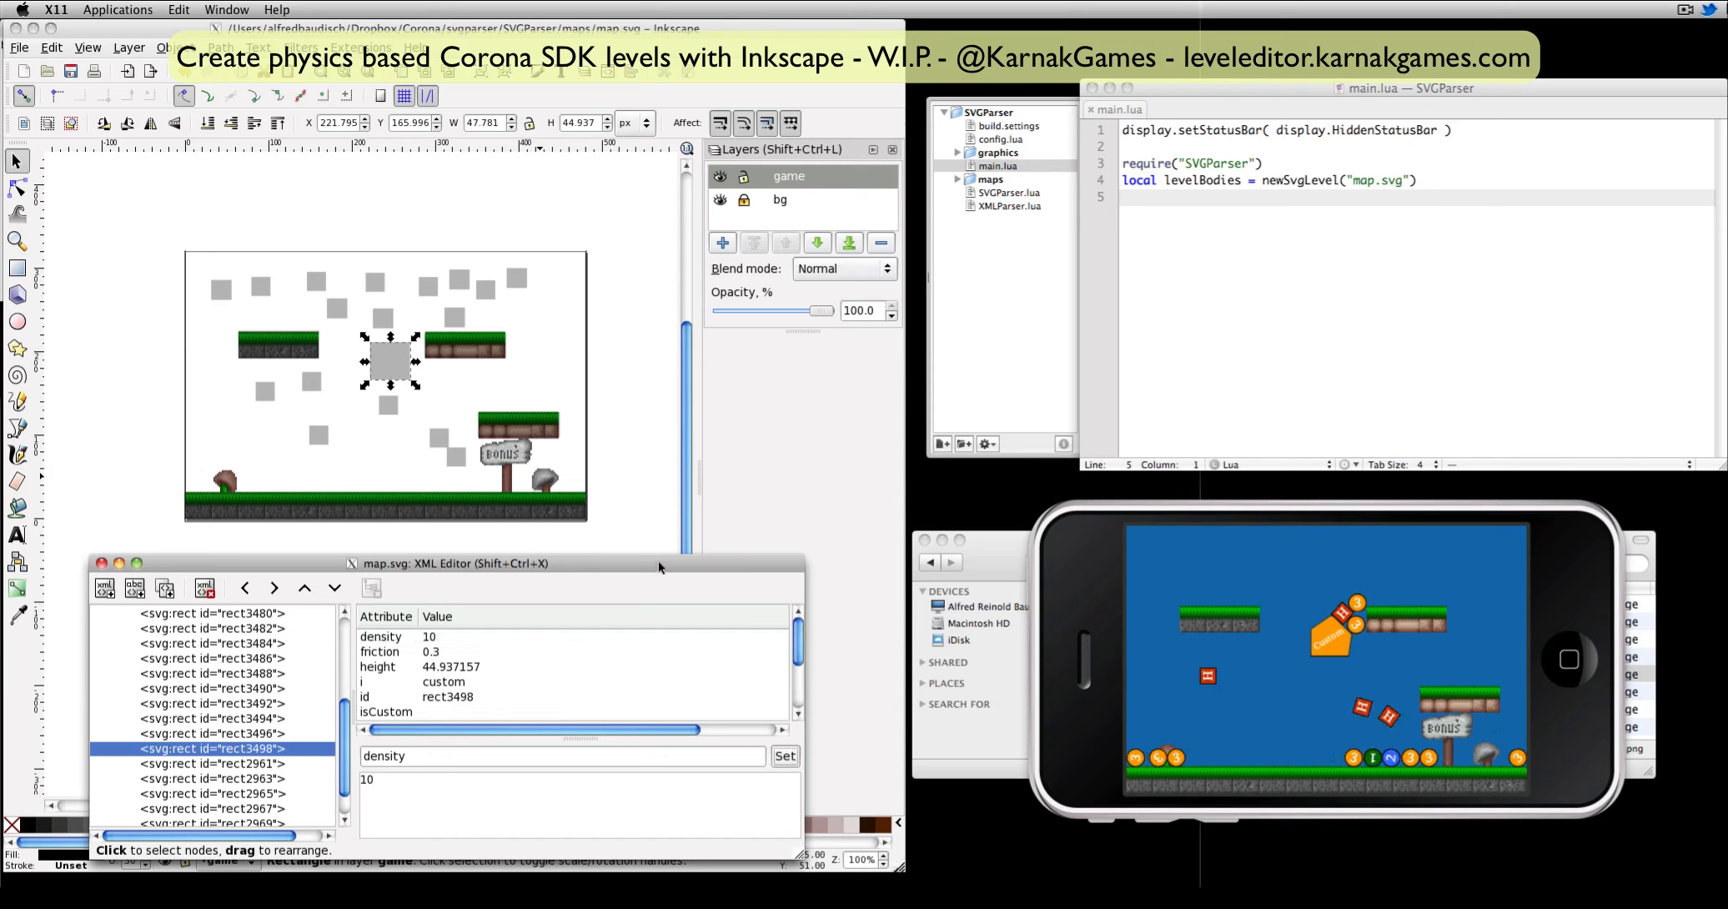
key("ctrl+s")
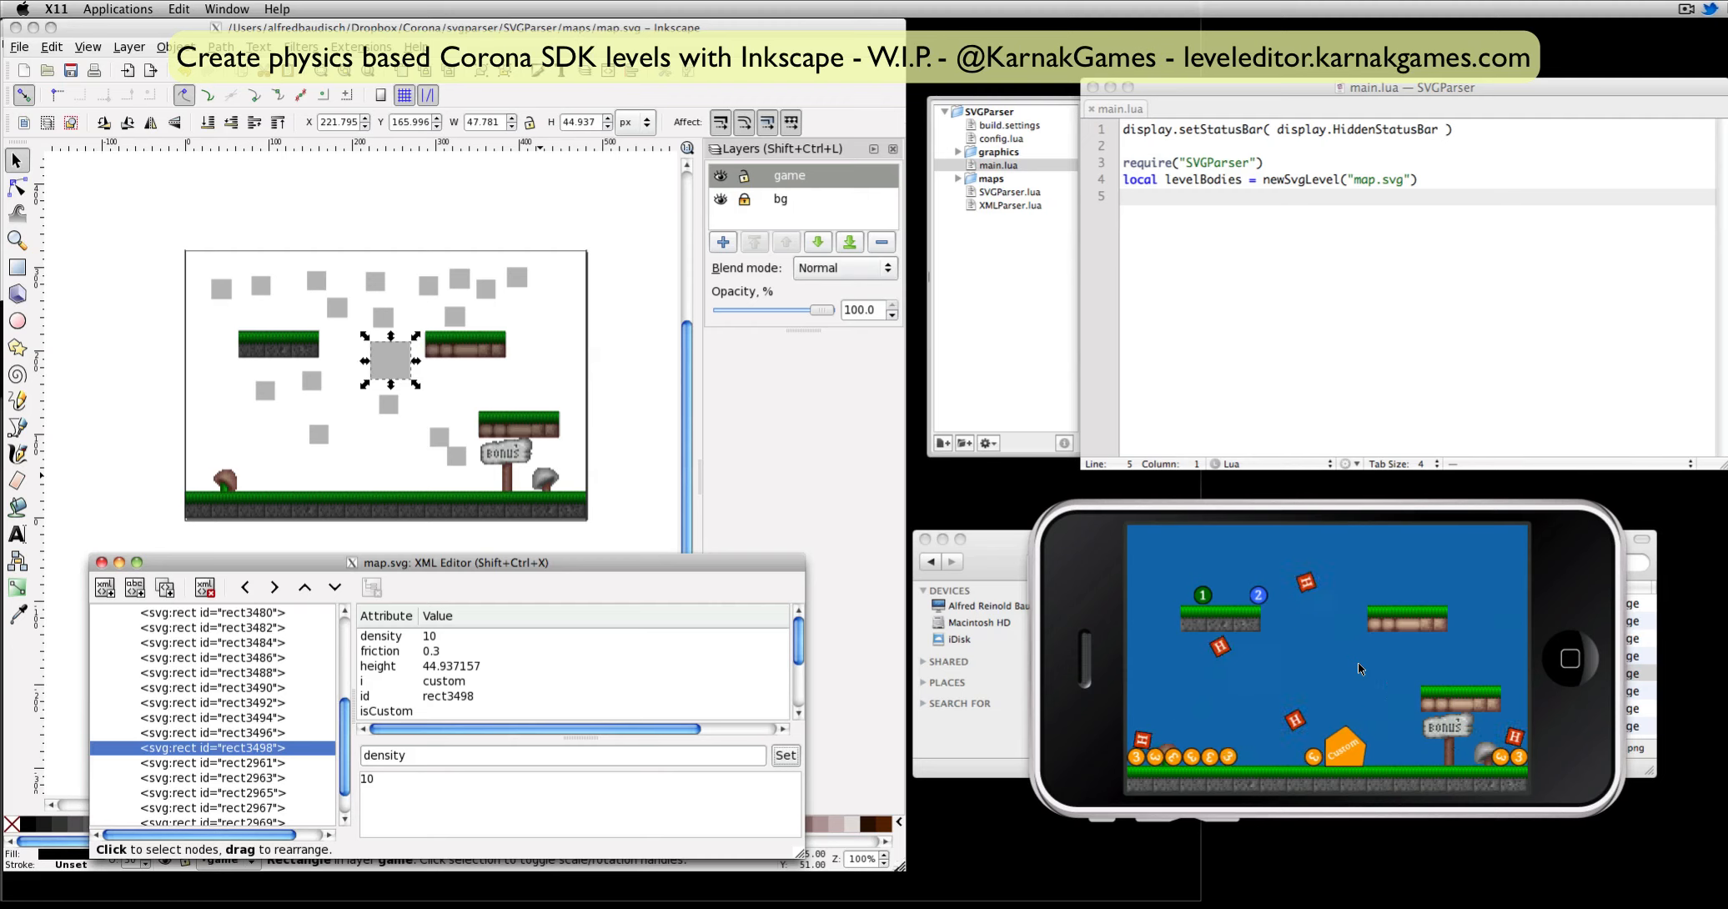
Add an empty line at the end of main.lua and return to the simulator.
left_click(1272, 242)
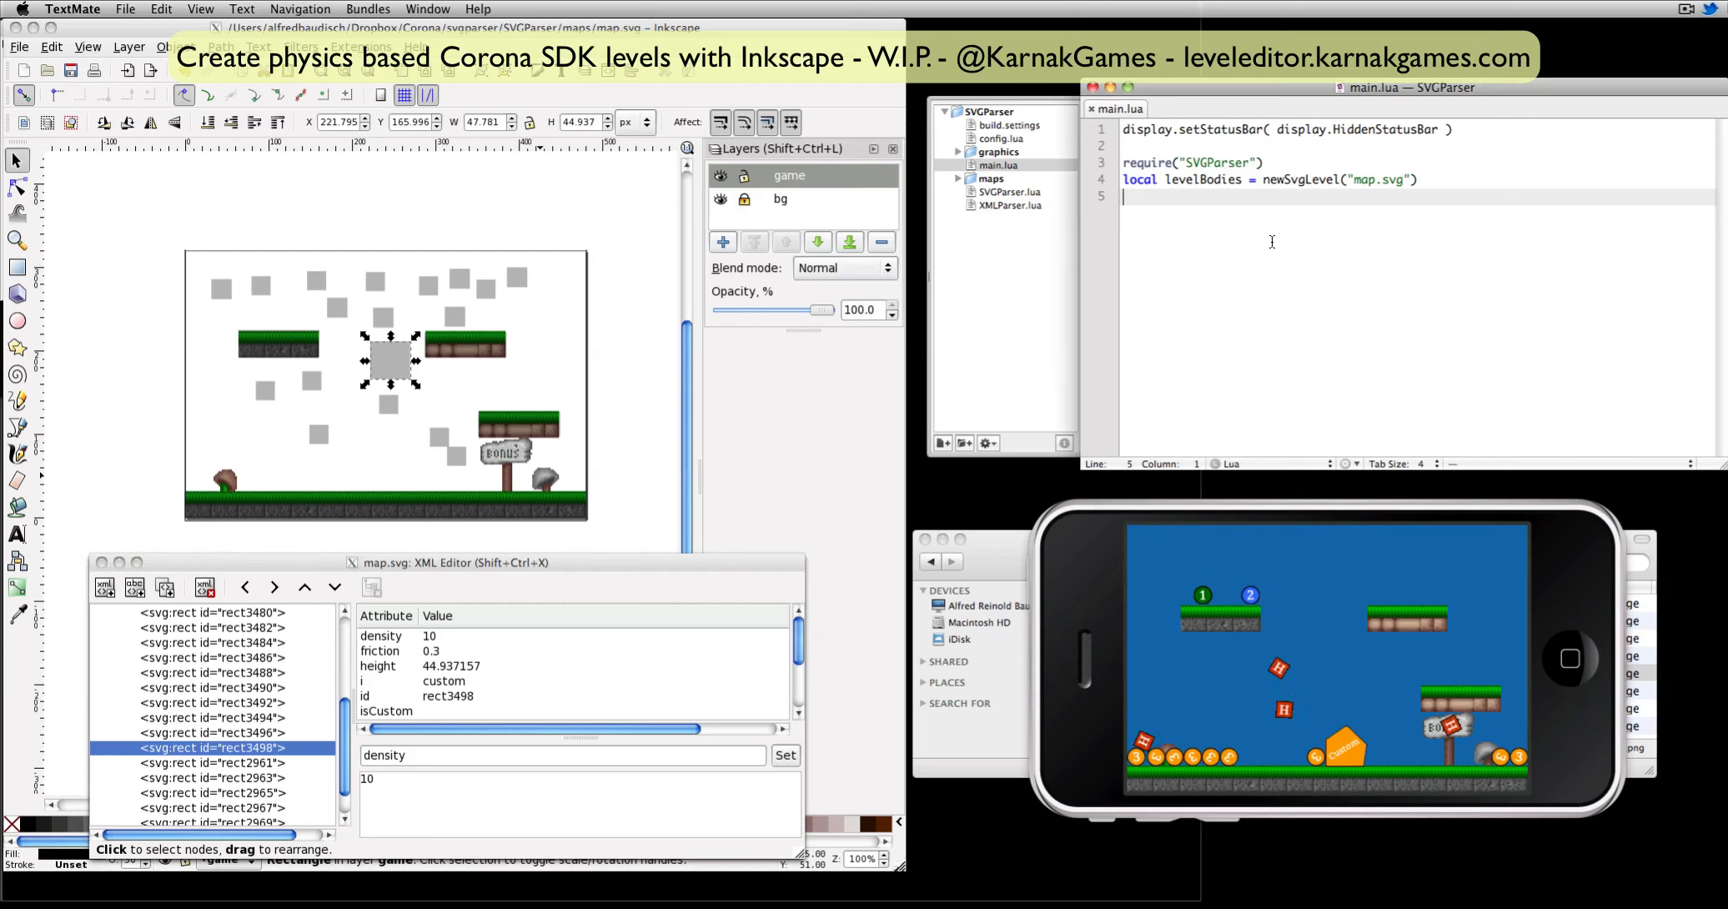
key("Return")
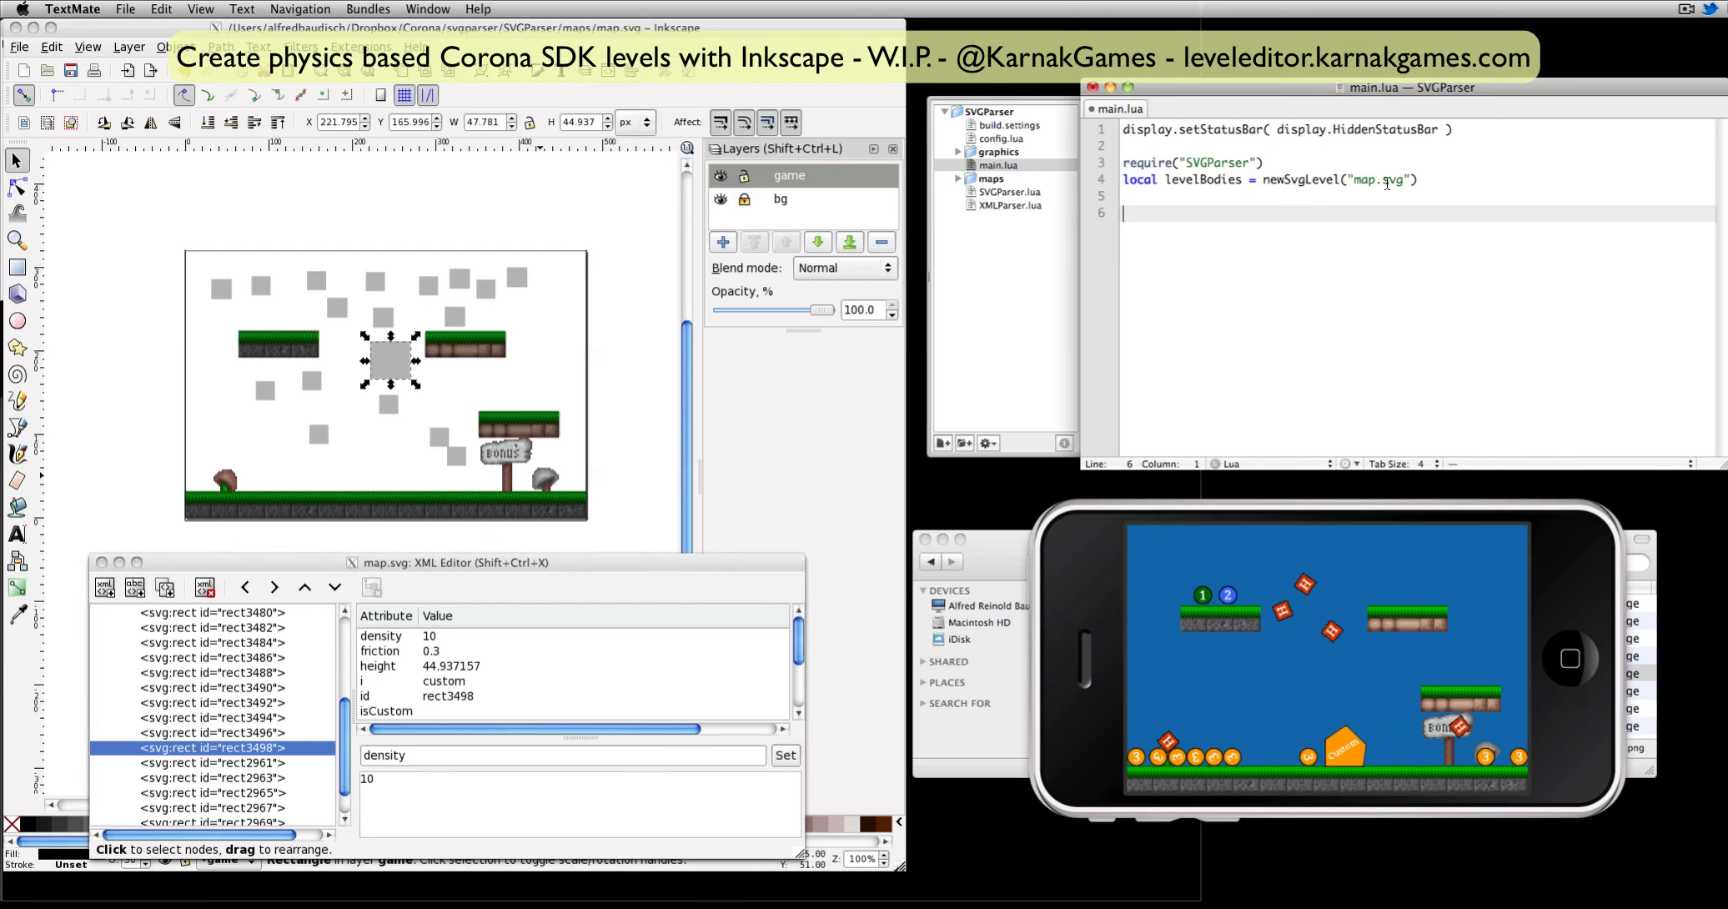
left_click(1142, 598)
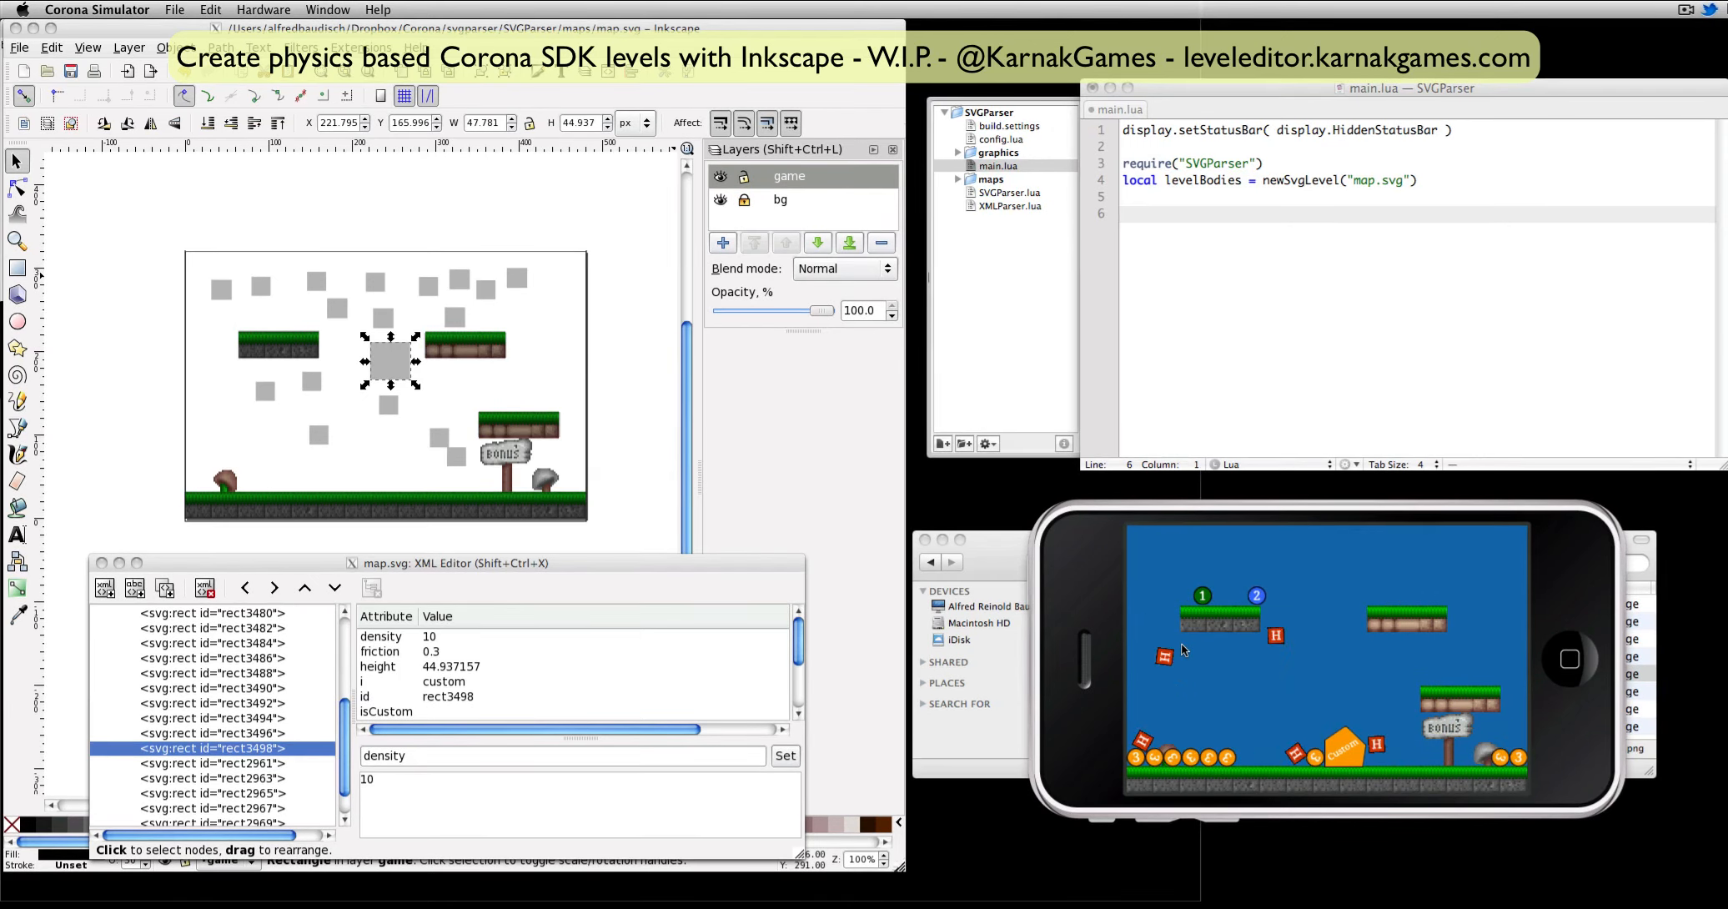
Start a new drawing and draw a rectangle about 94 × 23 px near the page's upper-left area.
left_click(1652, 904)
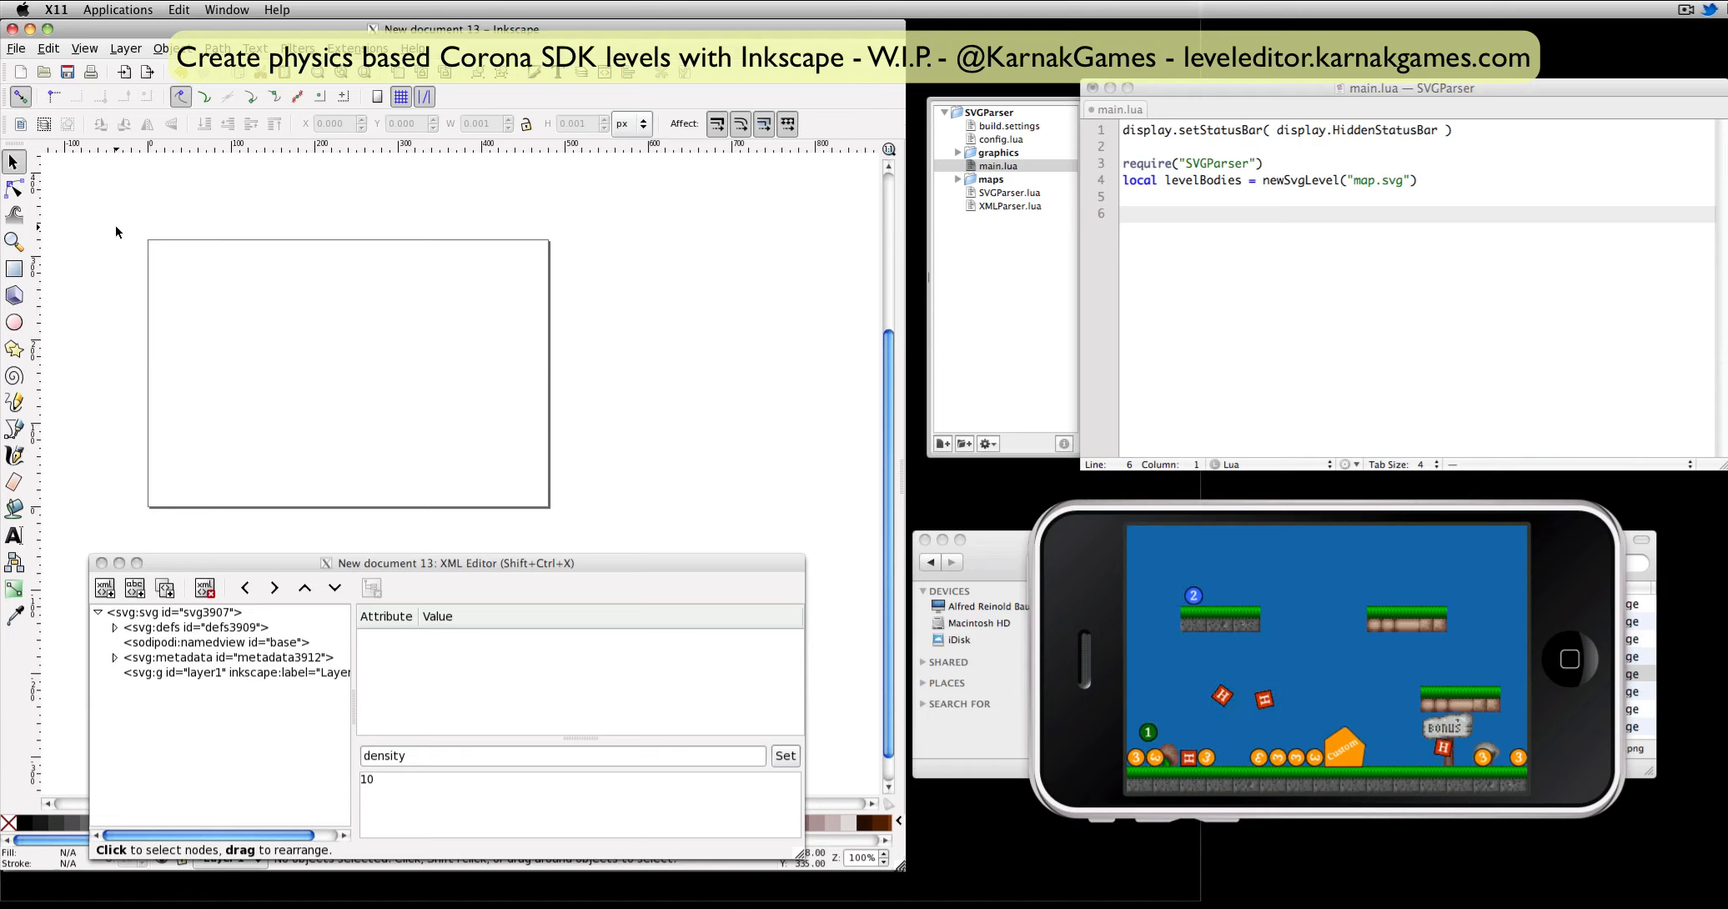
left_click(384, 568)
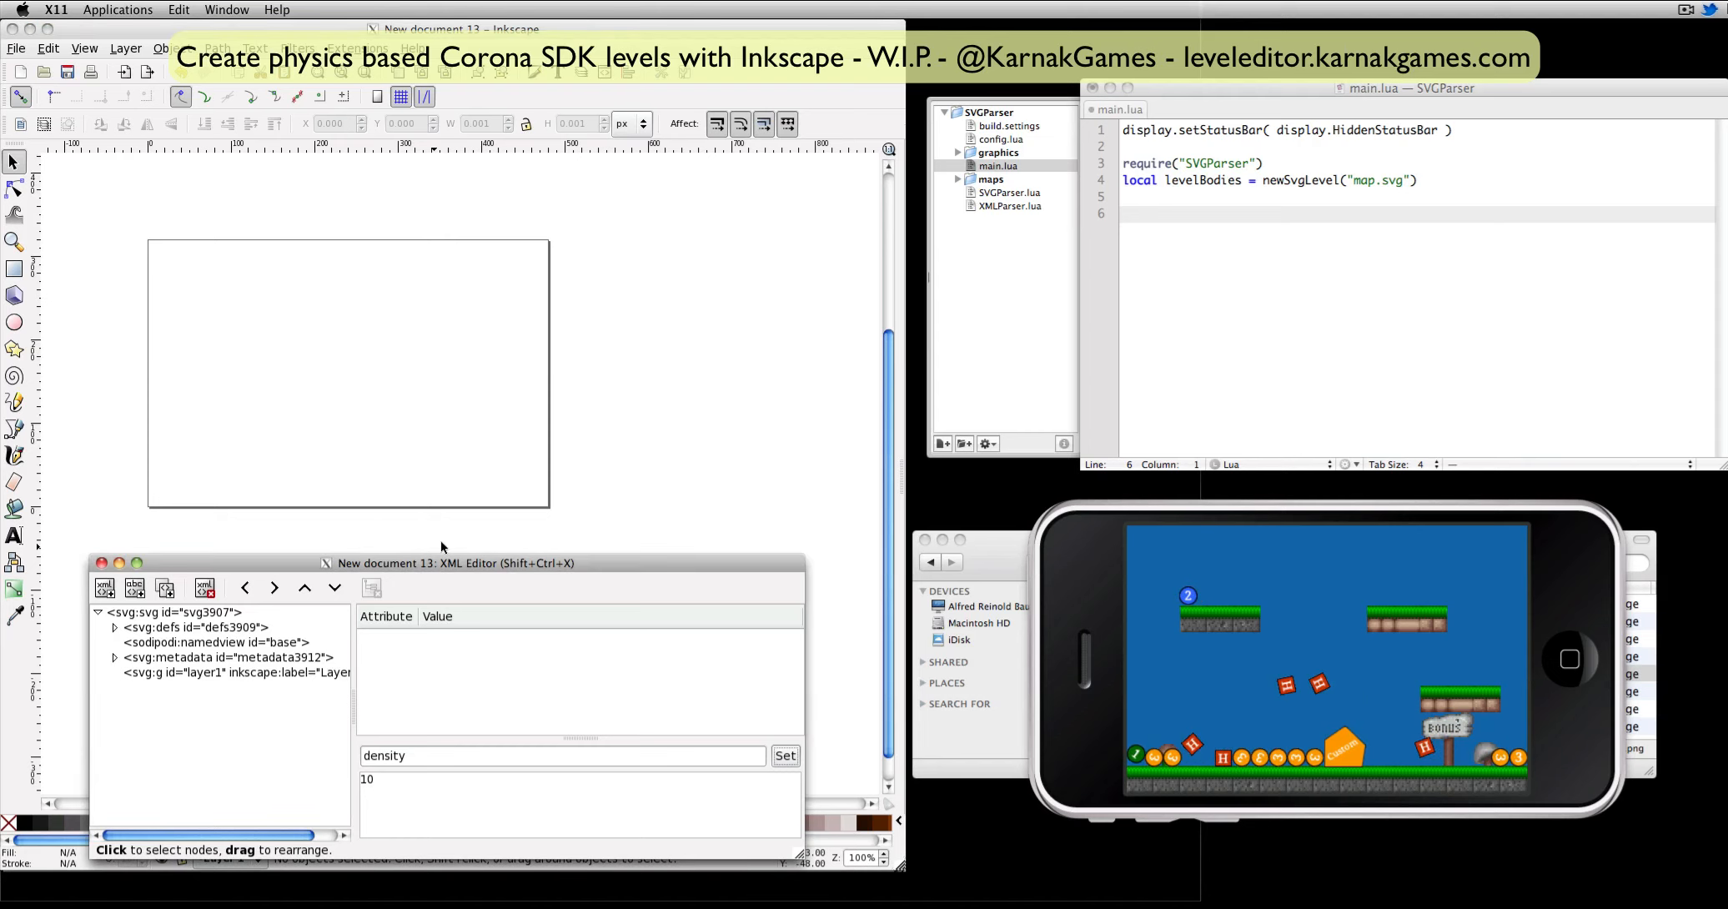
left_click(14, 268)
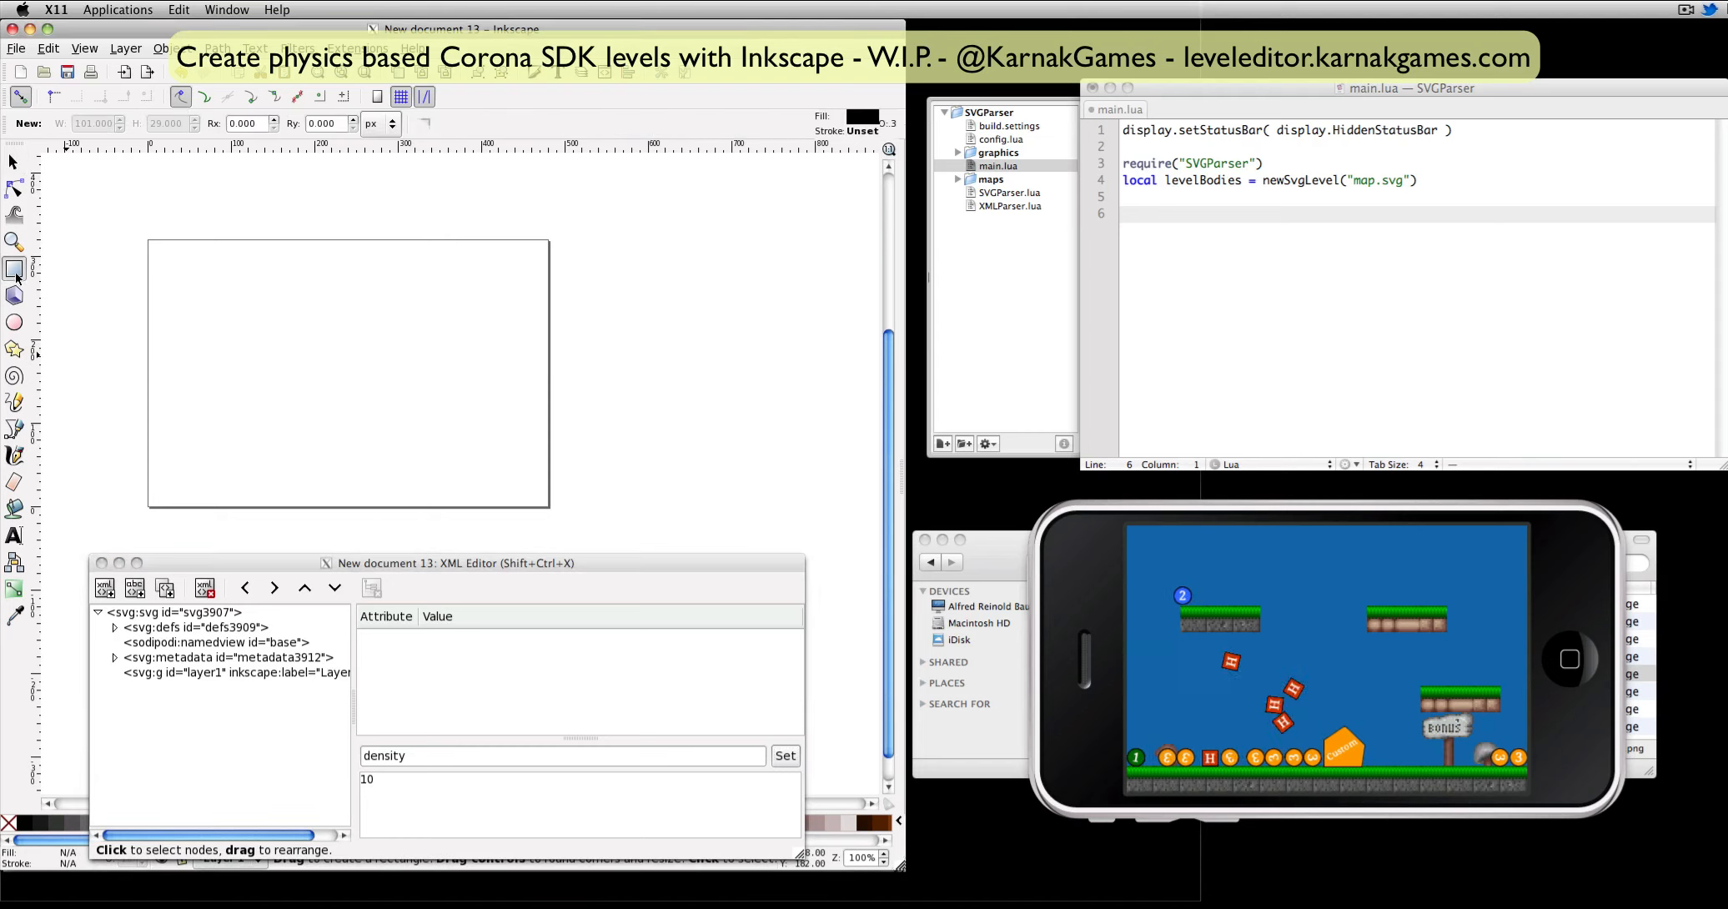
left_click_drag(190, 307, 268, 326)
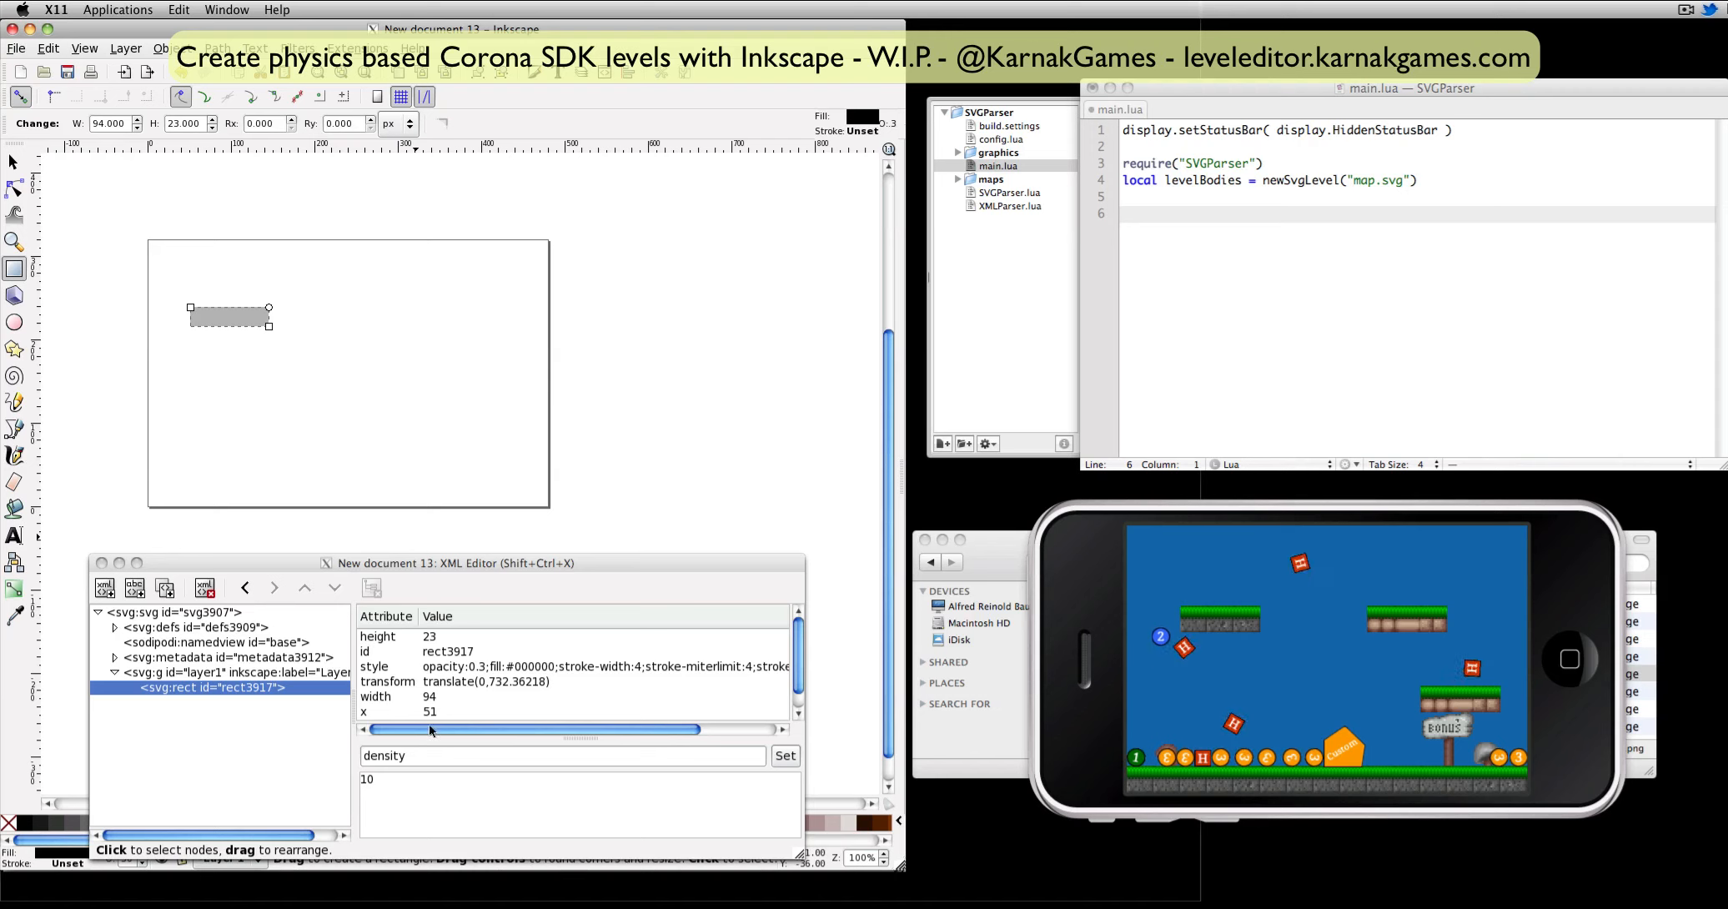
Check the platform2.png graphic and add the attribute i with the value platform1 to the new rectangle.
left_click(202, 689)
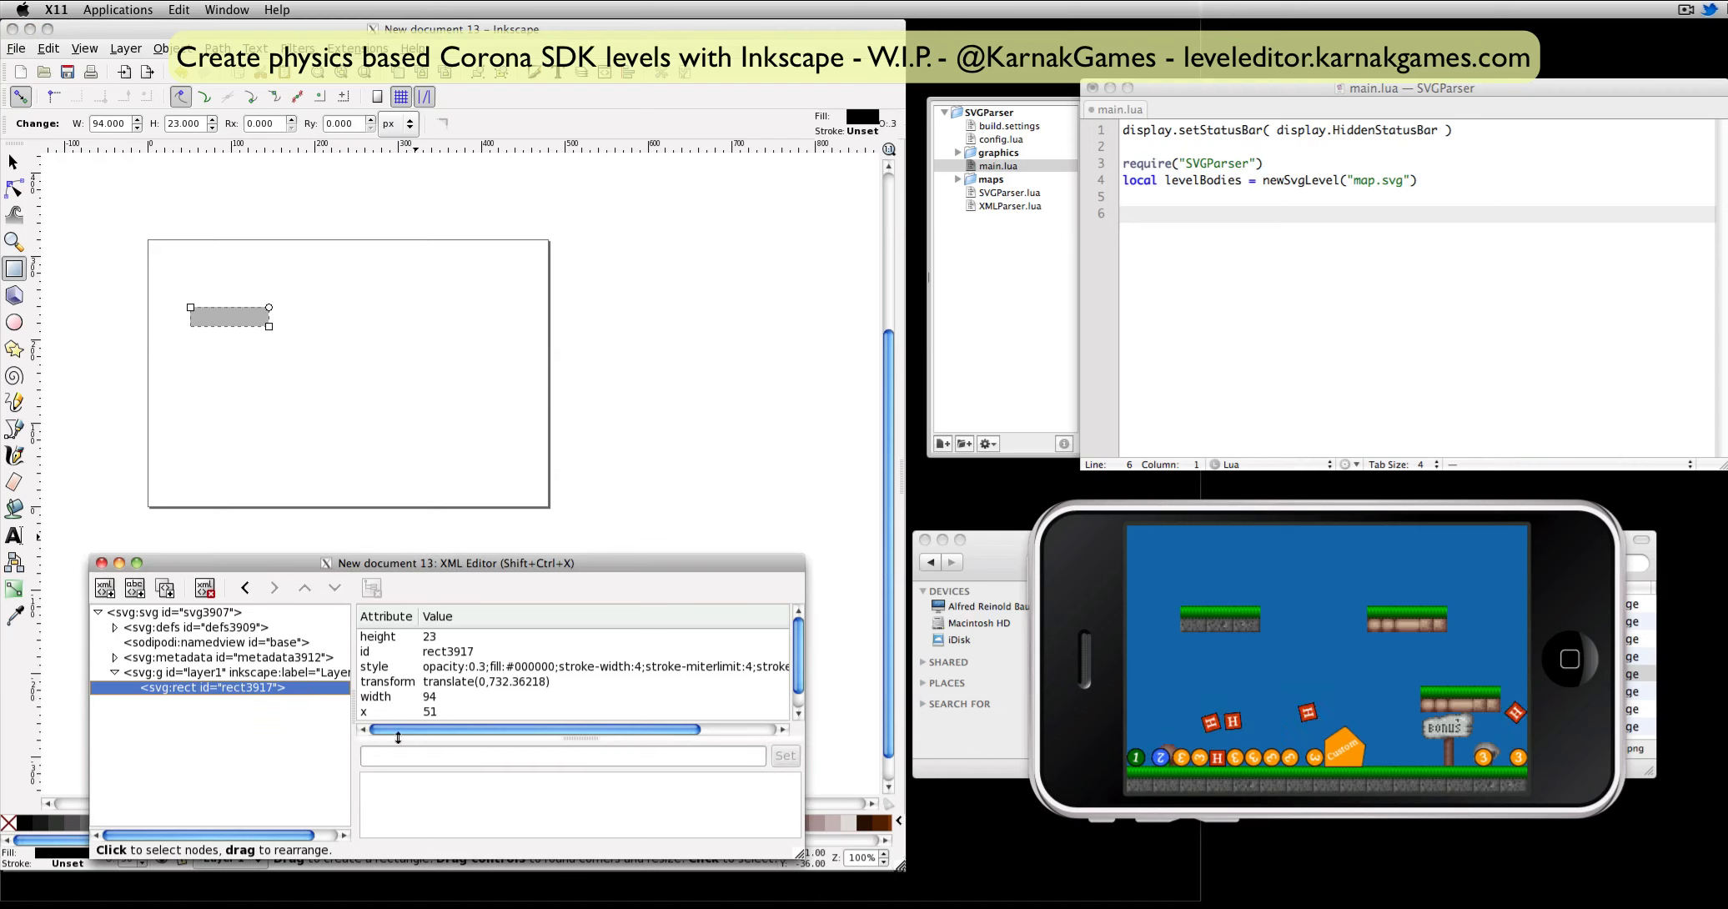
type("i")
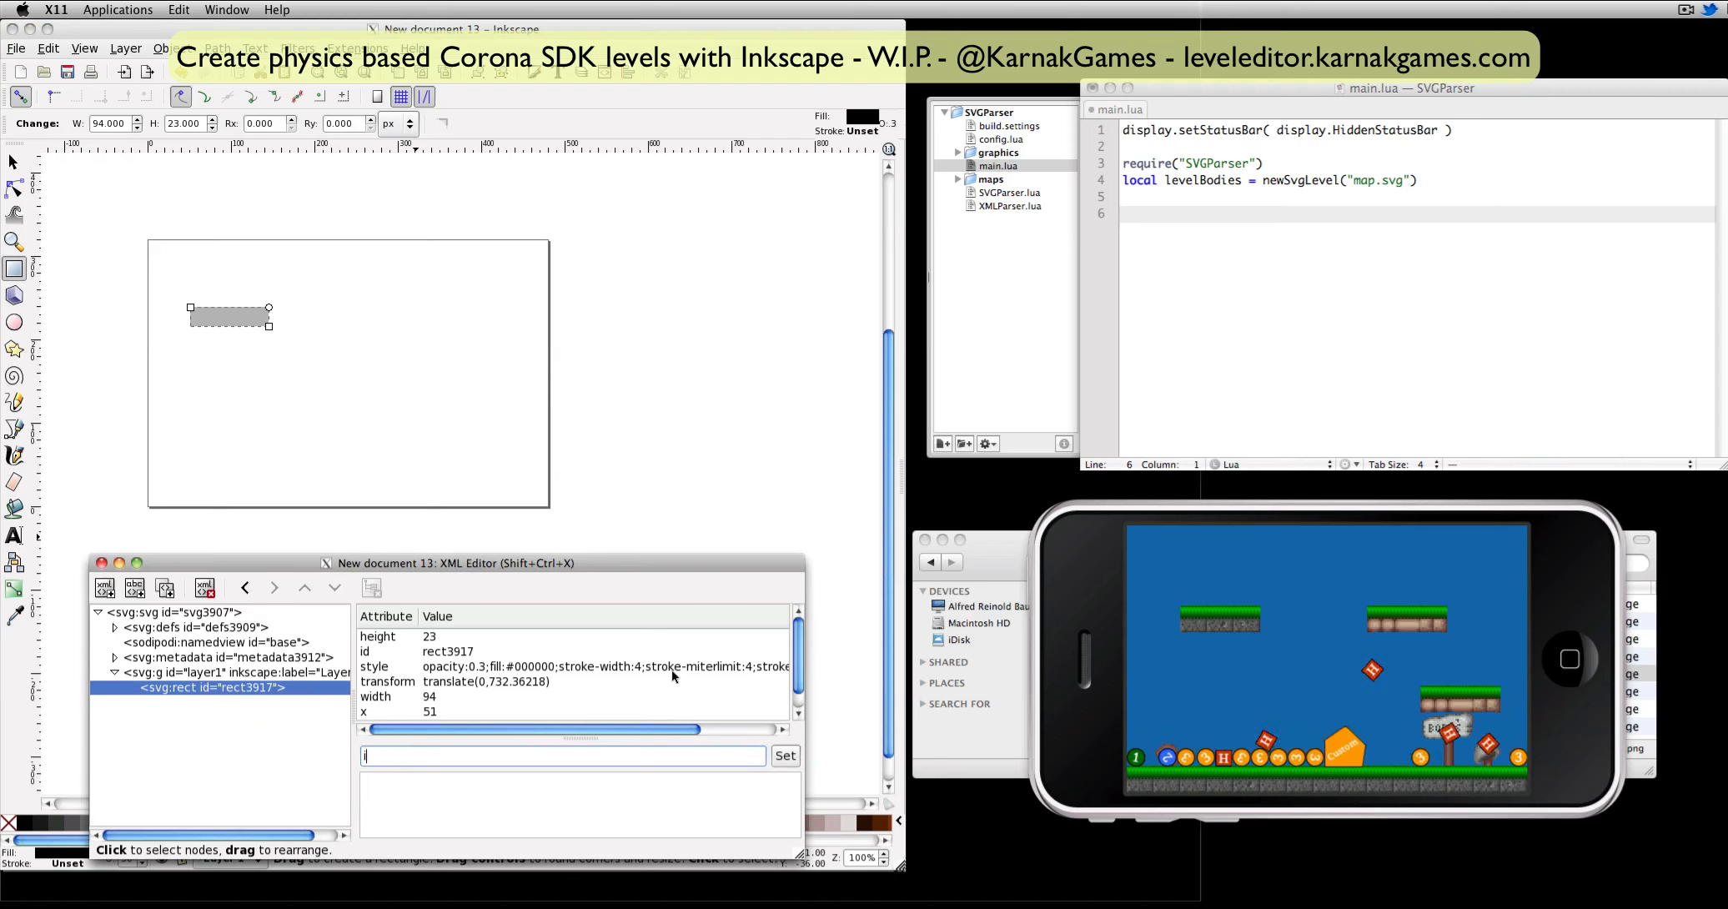
left_click(1029, 544)
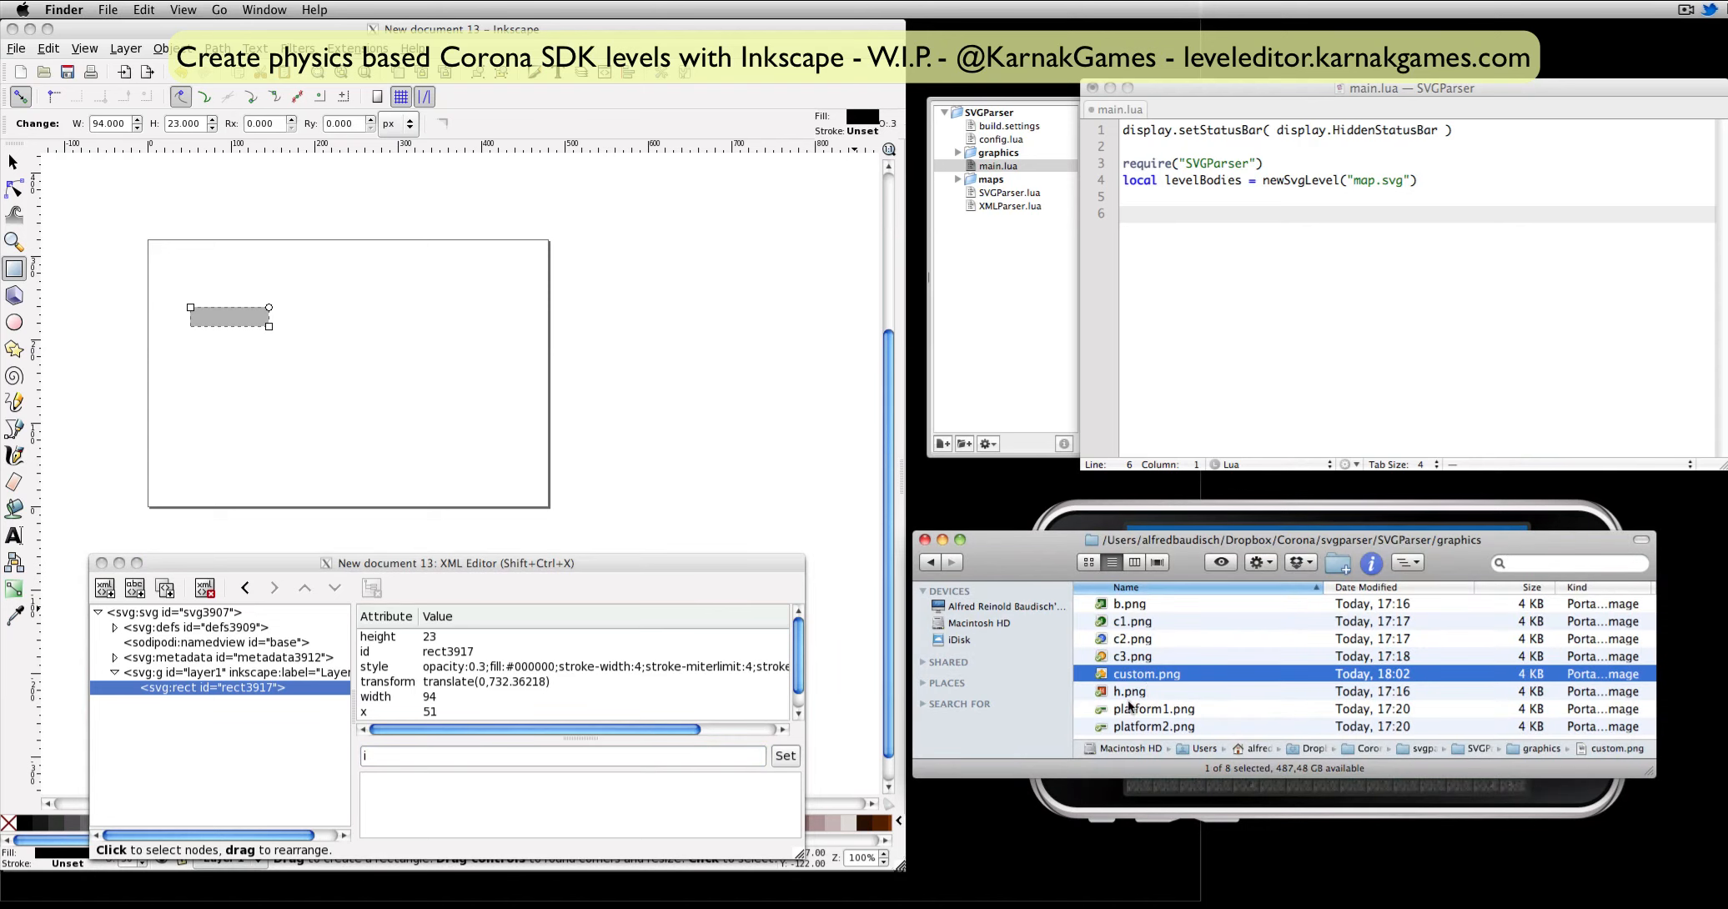
left_click(1129, 728)
key("space")
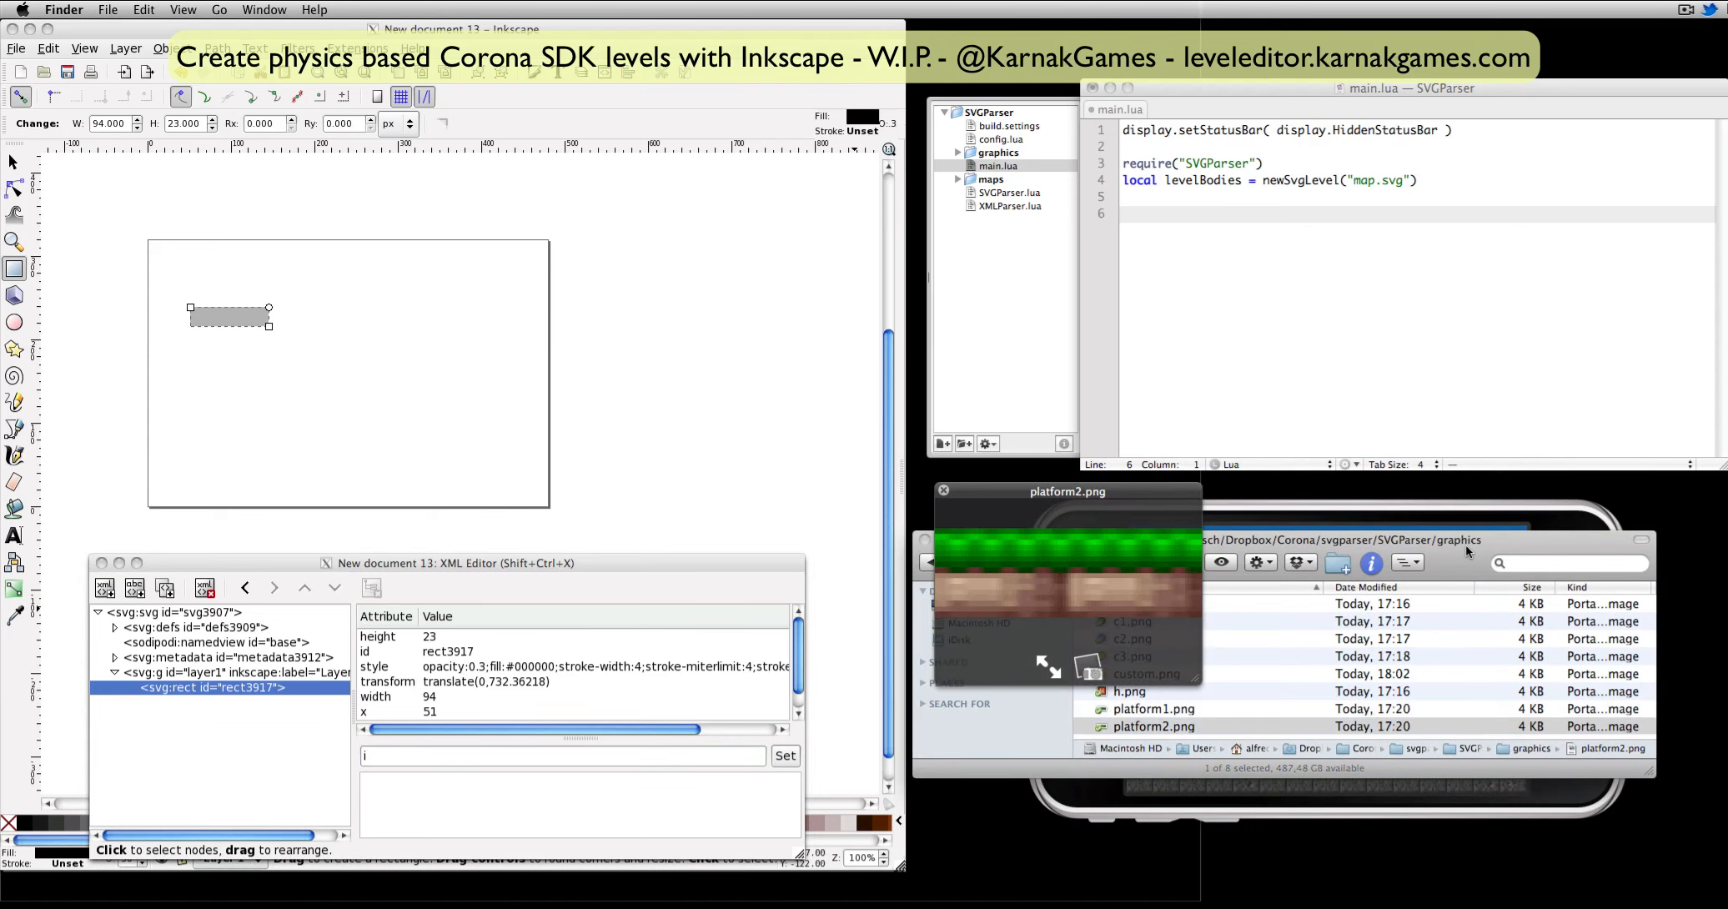
key("space")
left_click(403, 757)
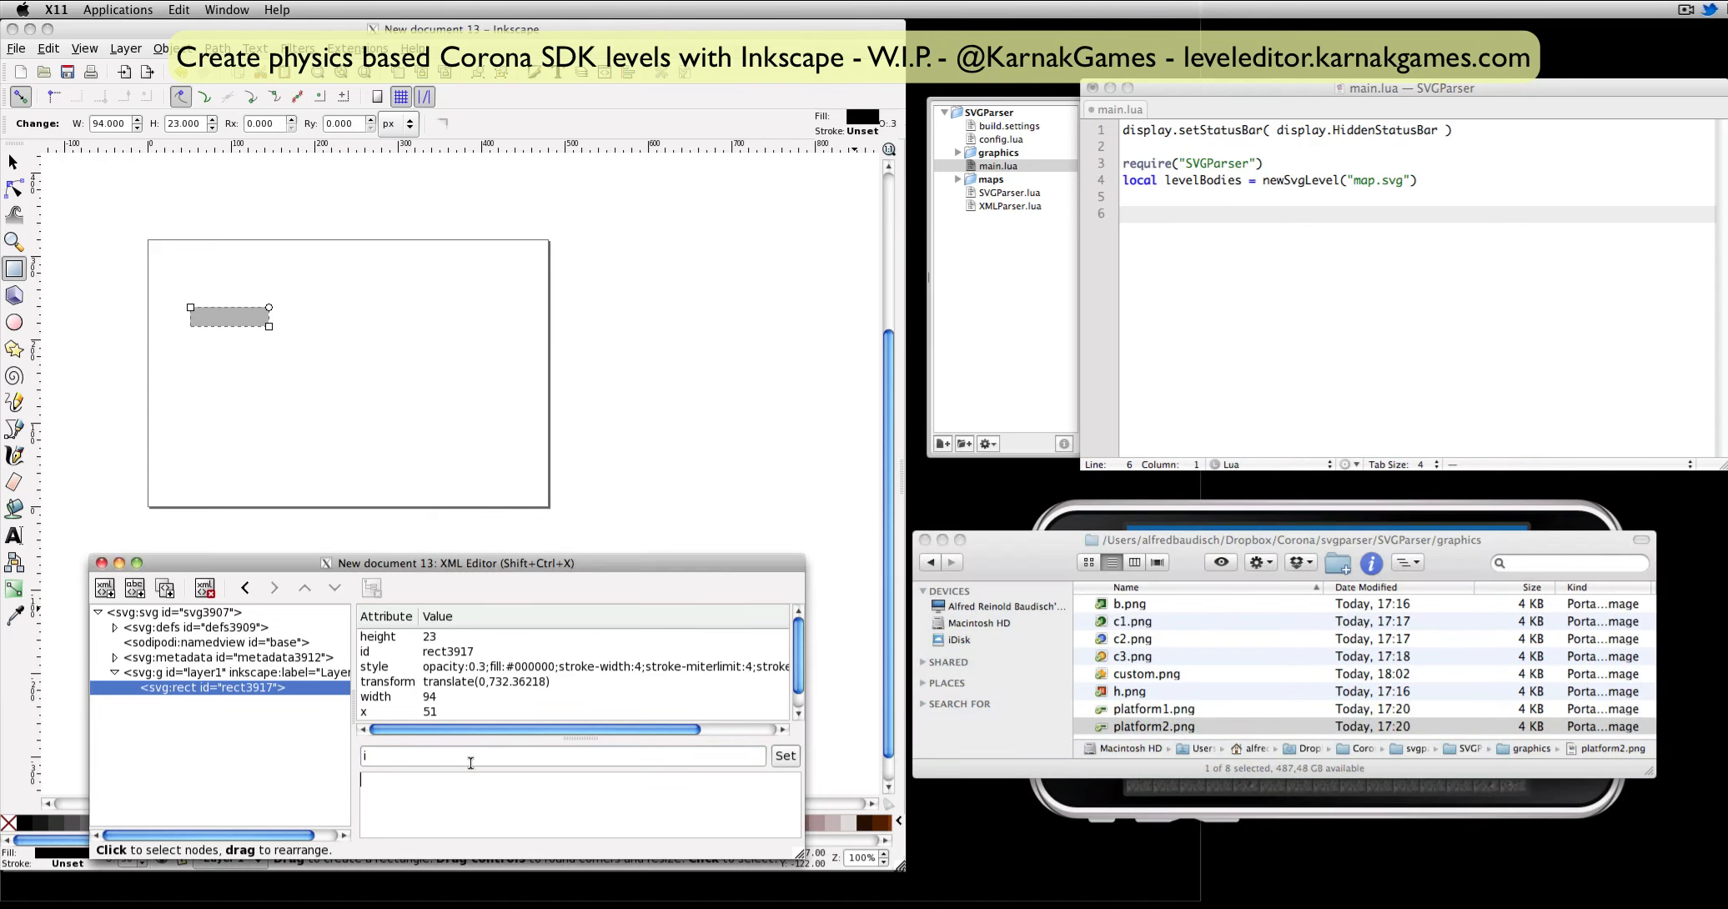
left_click(782, 756)
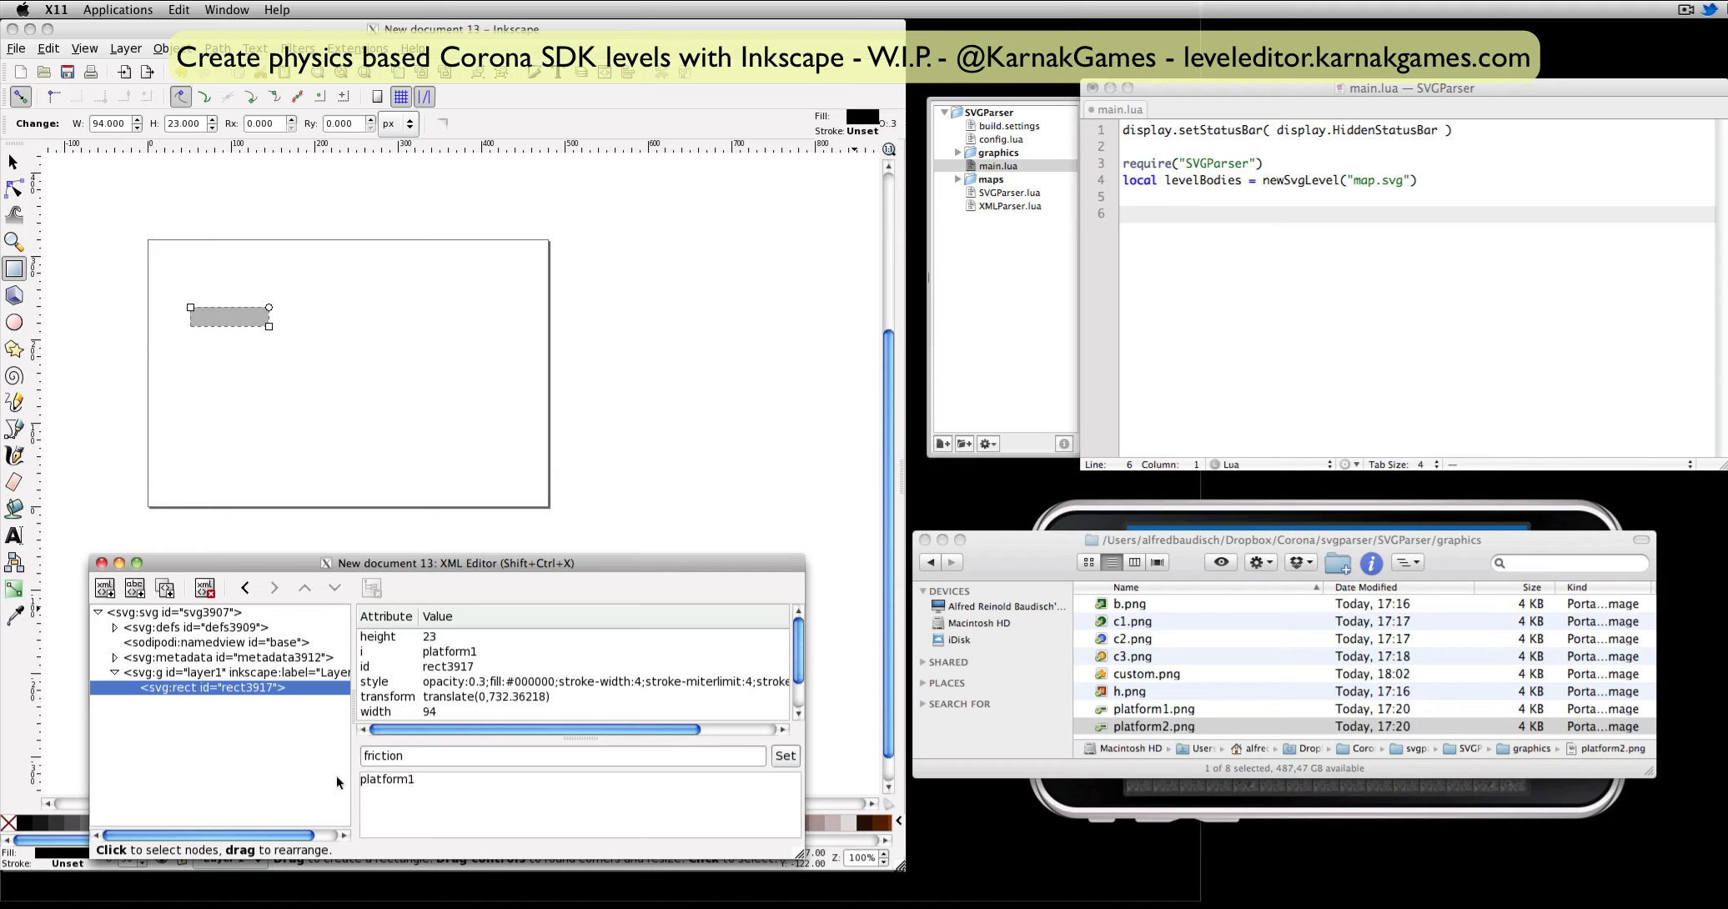
Add a friction attribute of 0.5 to the rectangle.
key("BackSpace")
key("BackSpace")
key("BackSpace")
key("BackSpace")
key("BackSpace")
key("BackSpace")
key("BackSpace")
key("BackSpace")
key("BackSpace")
type("0.5")
left_click(784, 757)
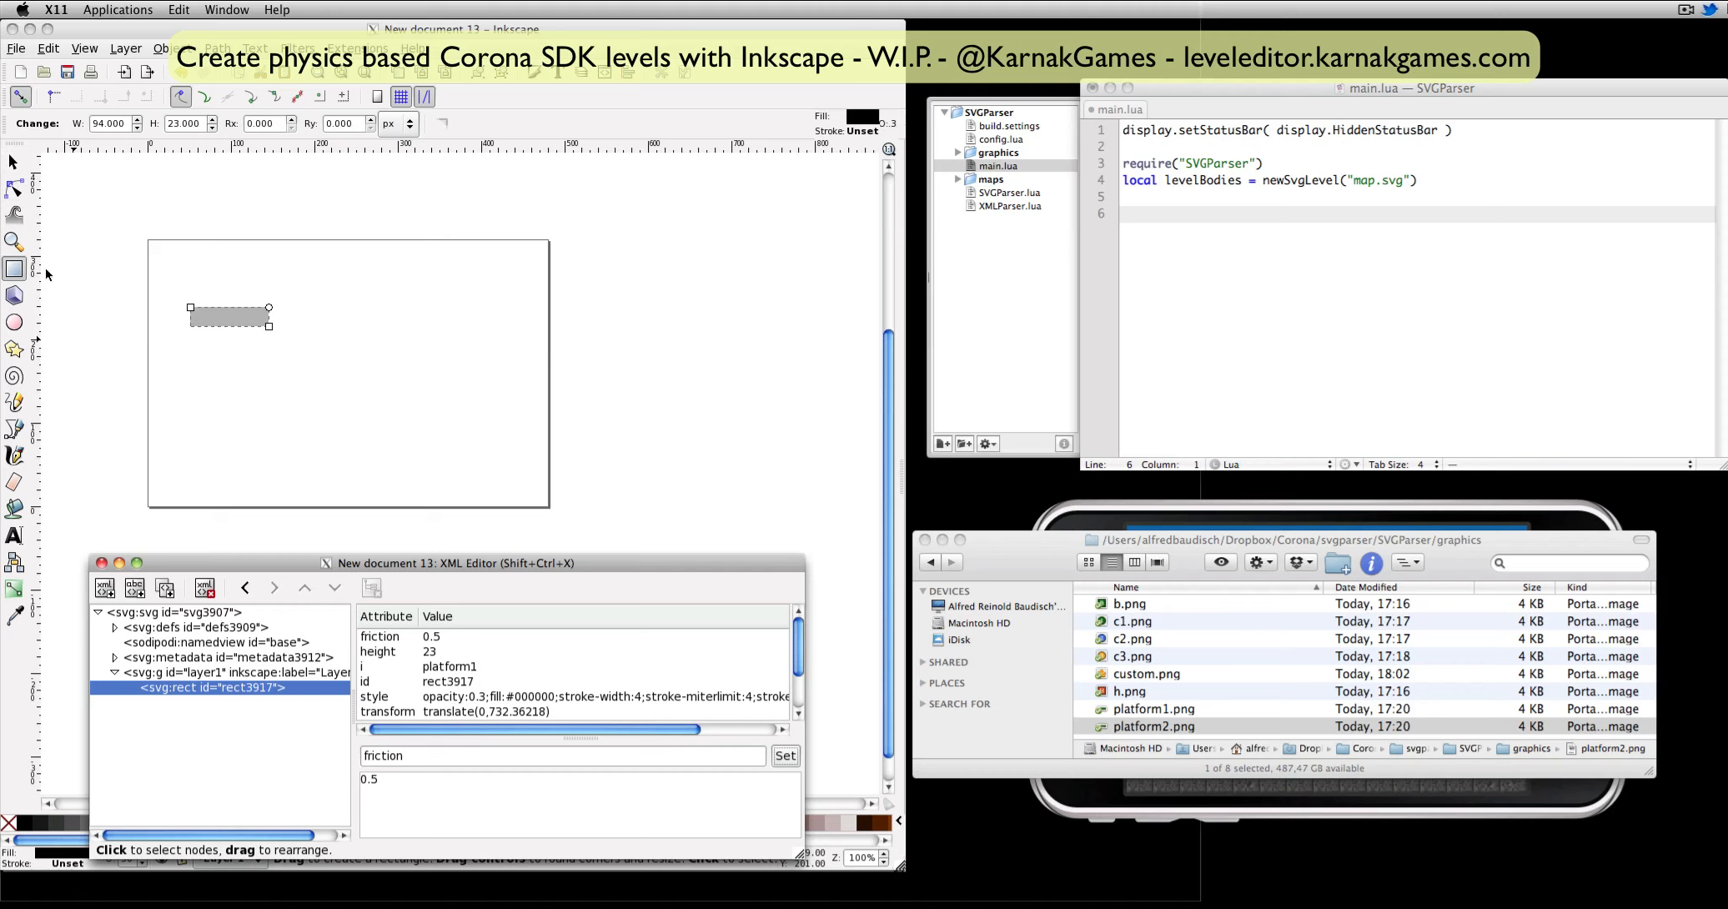
Draw two more rectangles stepping down across the page, about 129 × 31 px and 118 × 30 px, and compare the attributes of the first two.
mouse_move(265, 348)
left_mouse_down()
mouse_move(388, 391)
mouse_move(372, 374)
mouse_move(471, 435)
left_mouse_up()
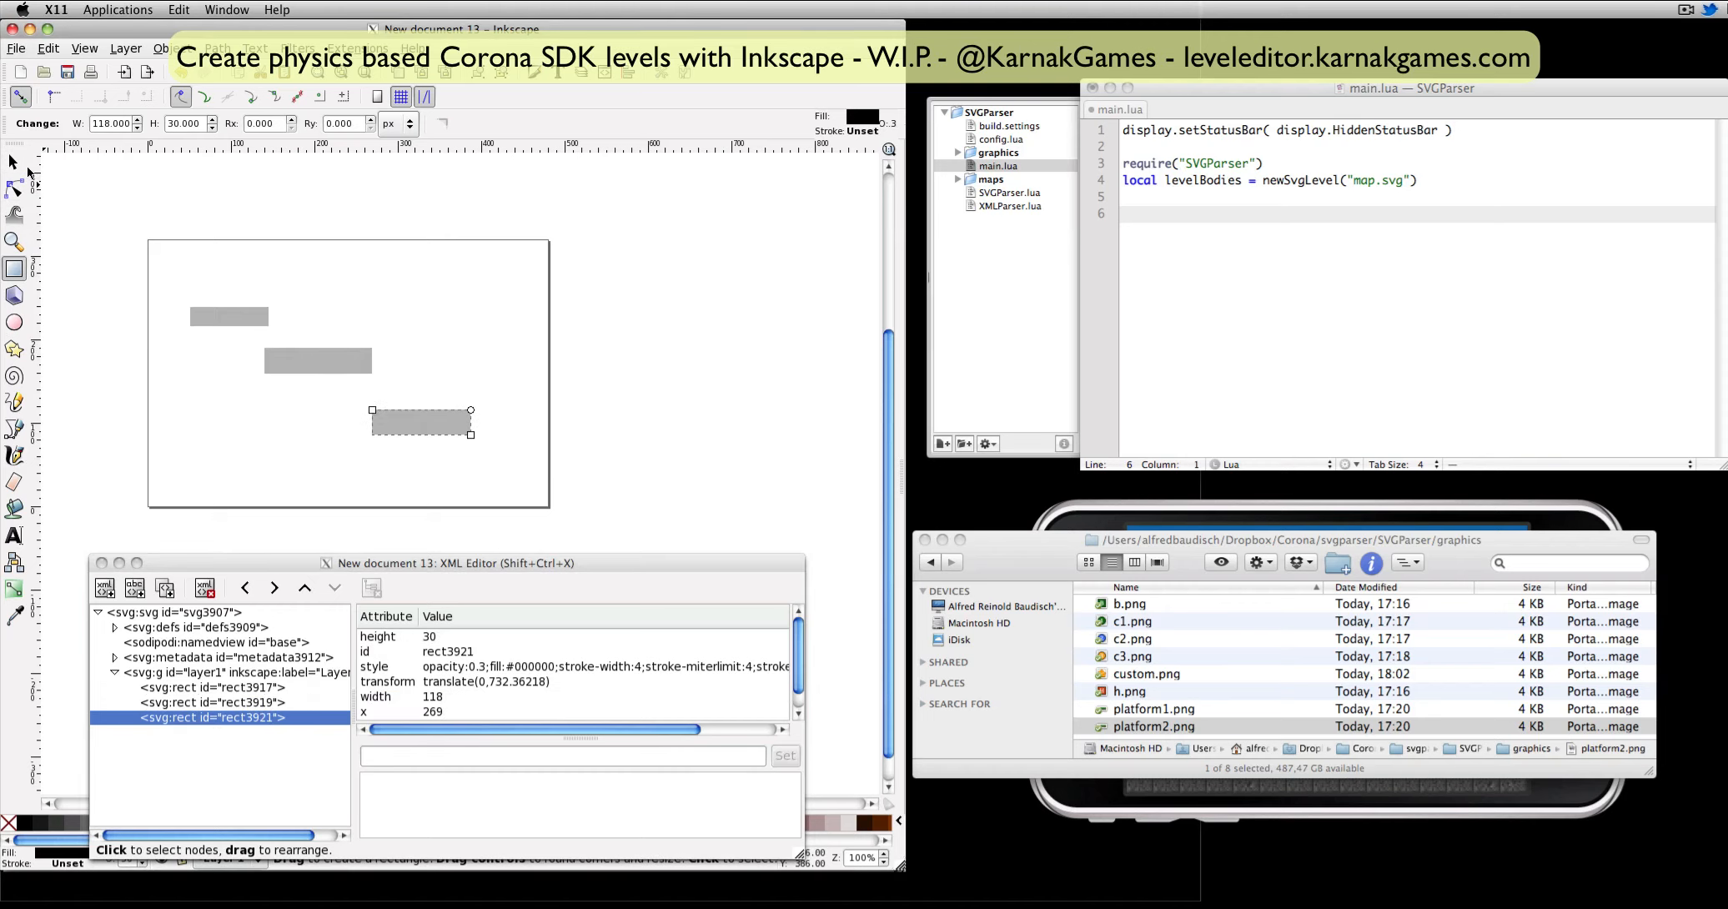
left_click(25, 167)
left_click(319, 361)
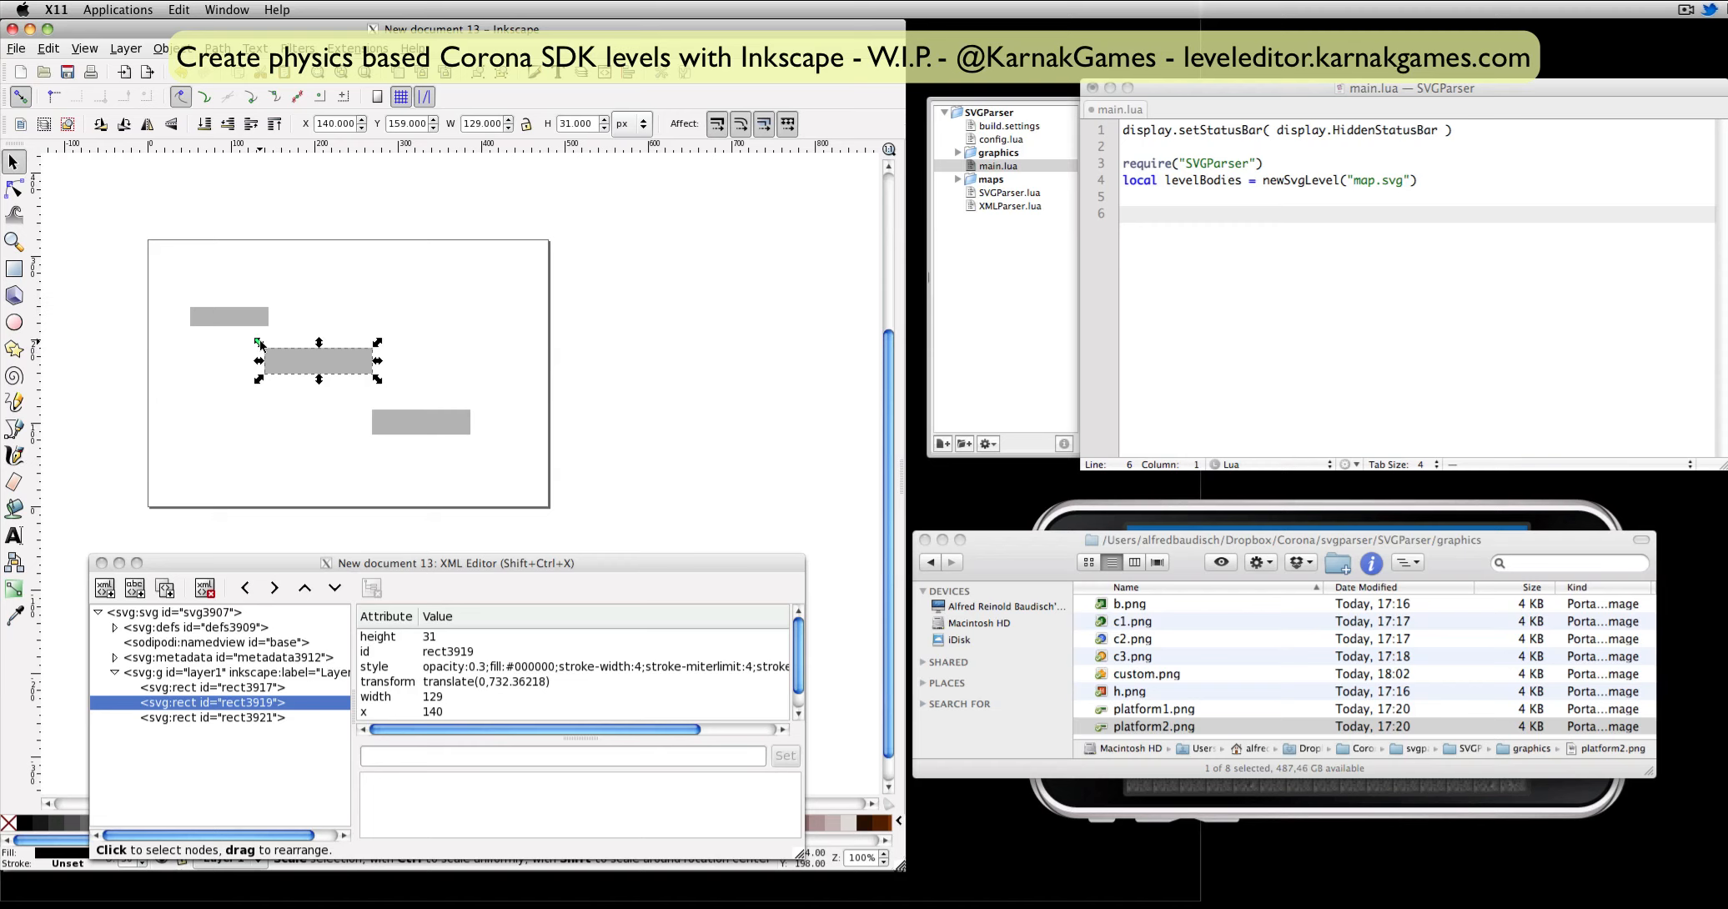
left_click(242, 314)
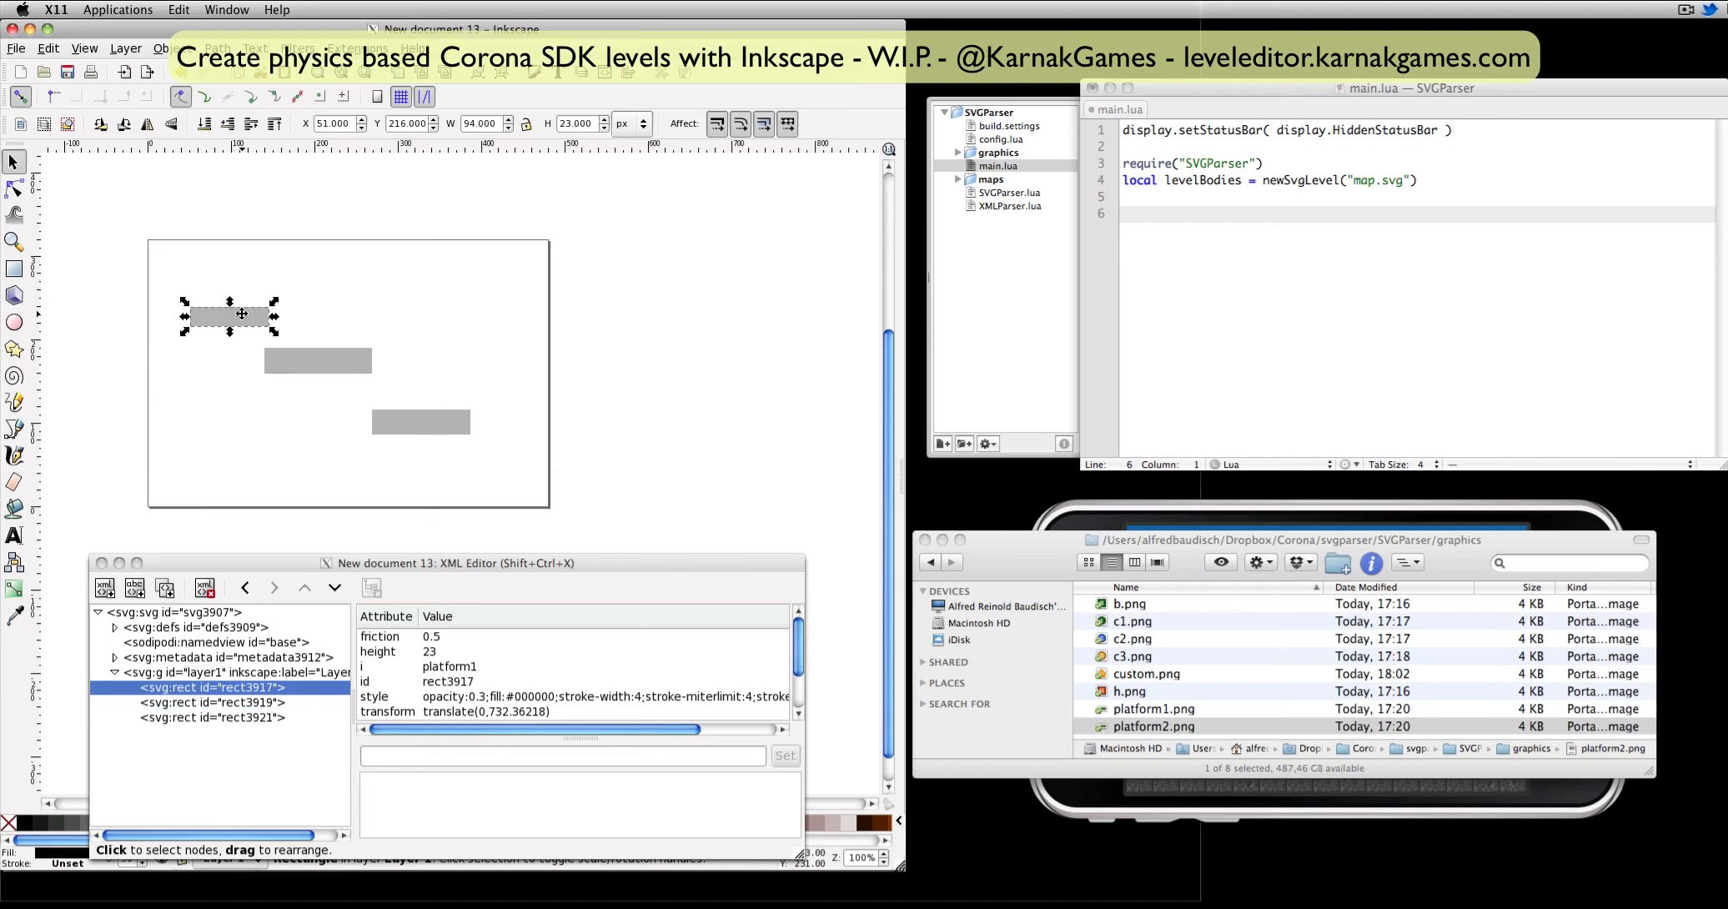
Preview the platform2.png graphic, and add the attribute i with the value platform1 to the middle rectangle.
left_click(1116, 724)
key("space")
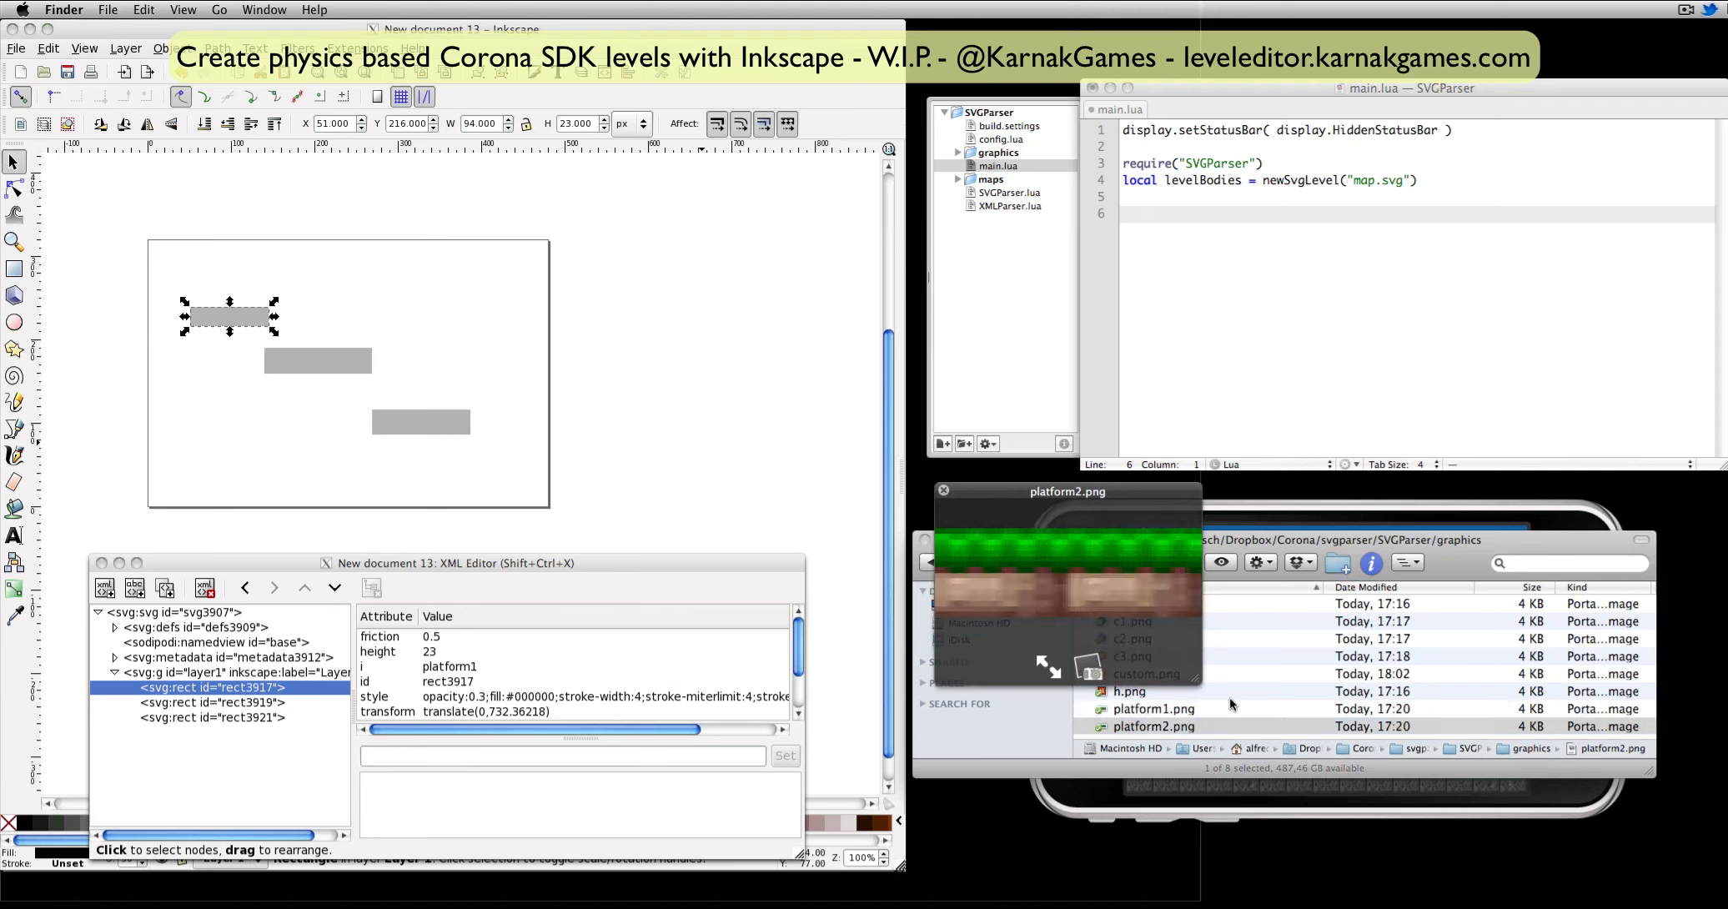
key("space")
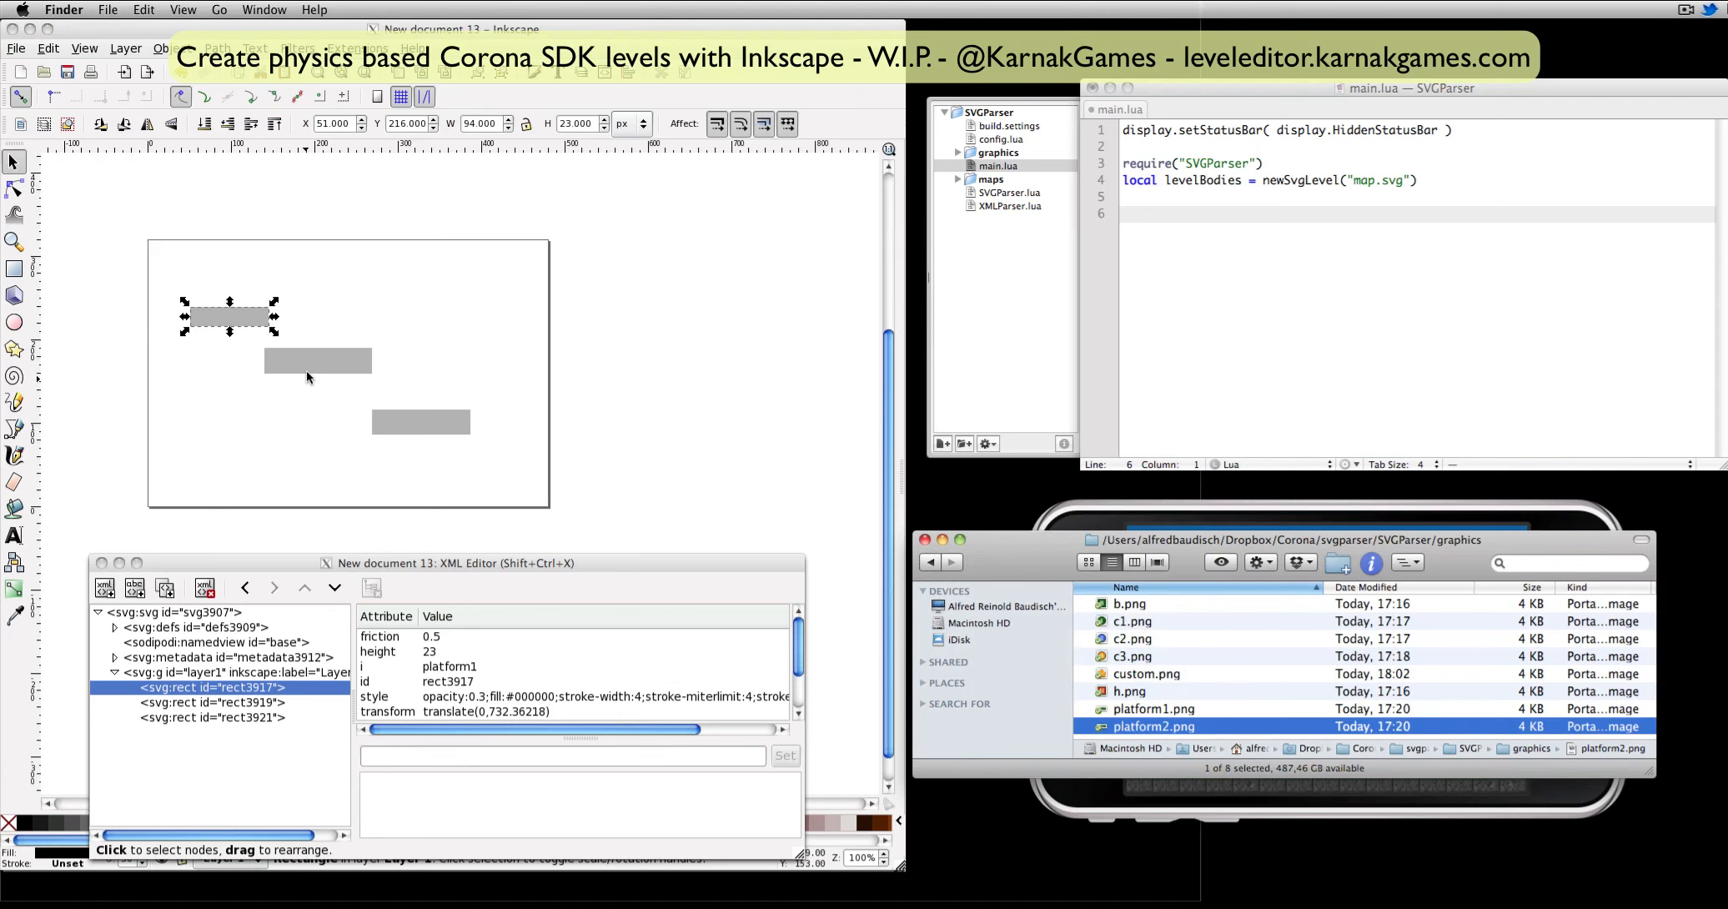
left_click(314, 359)
left_click(435, 754)
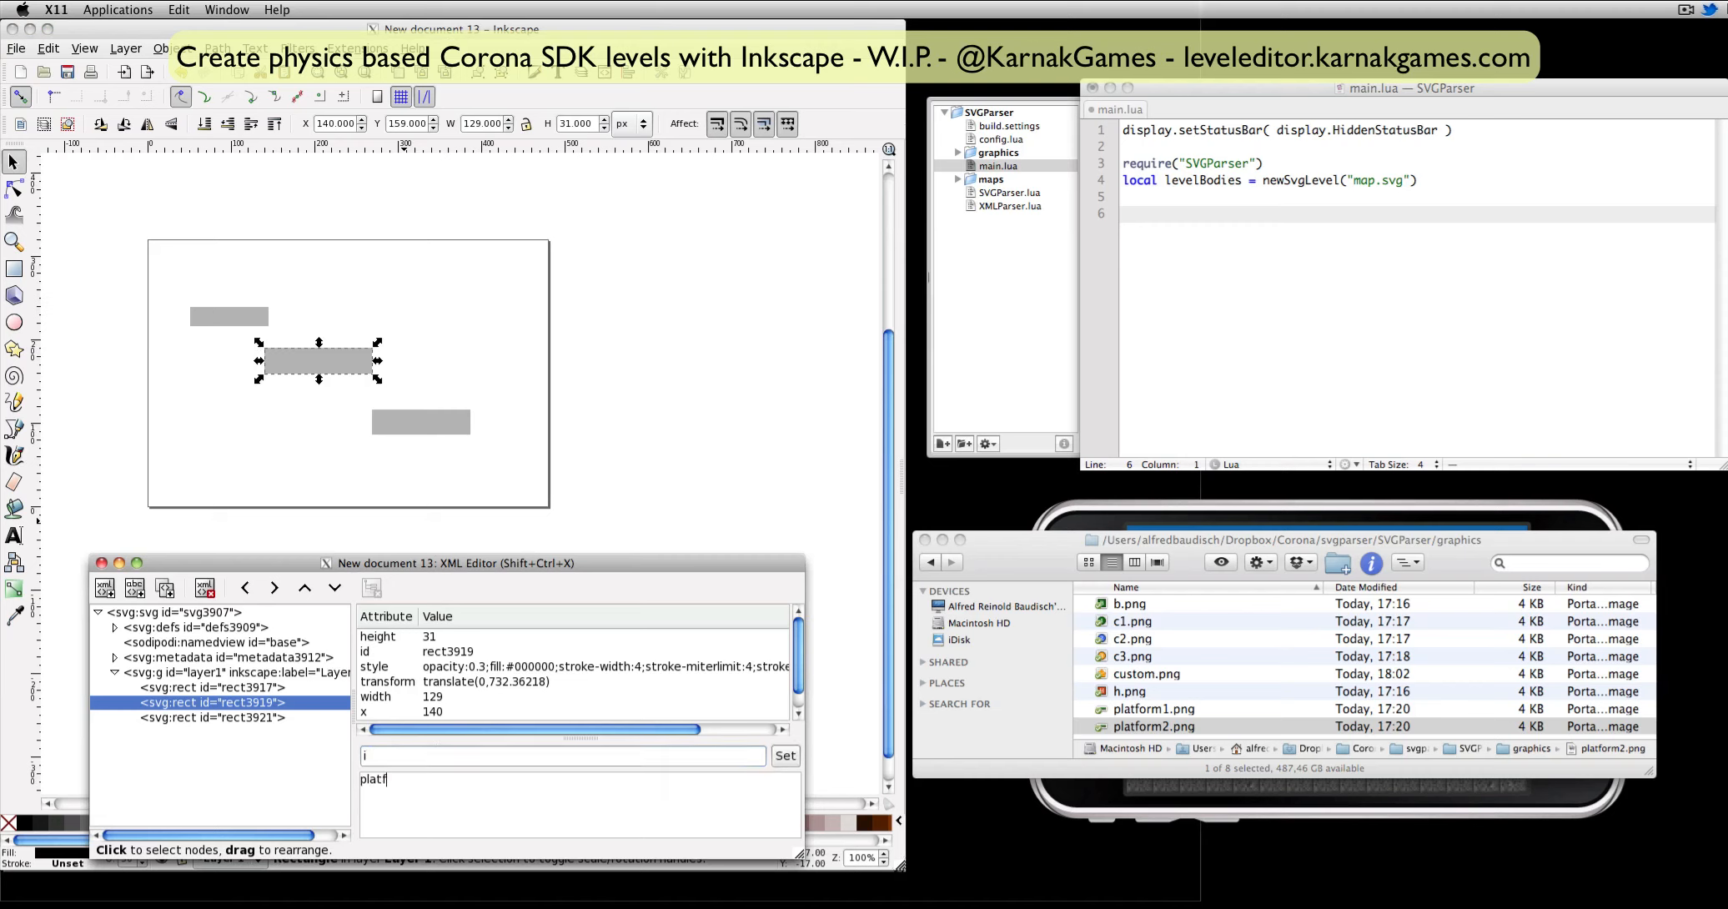
left_click(768, 762)
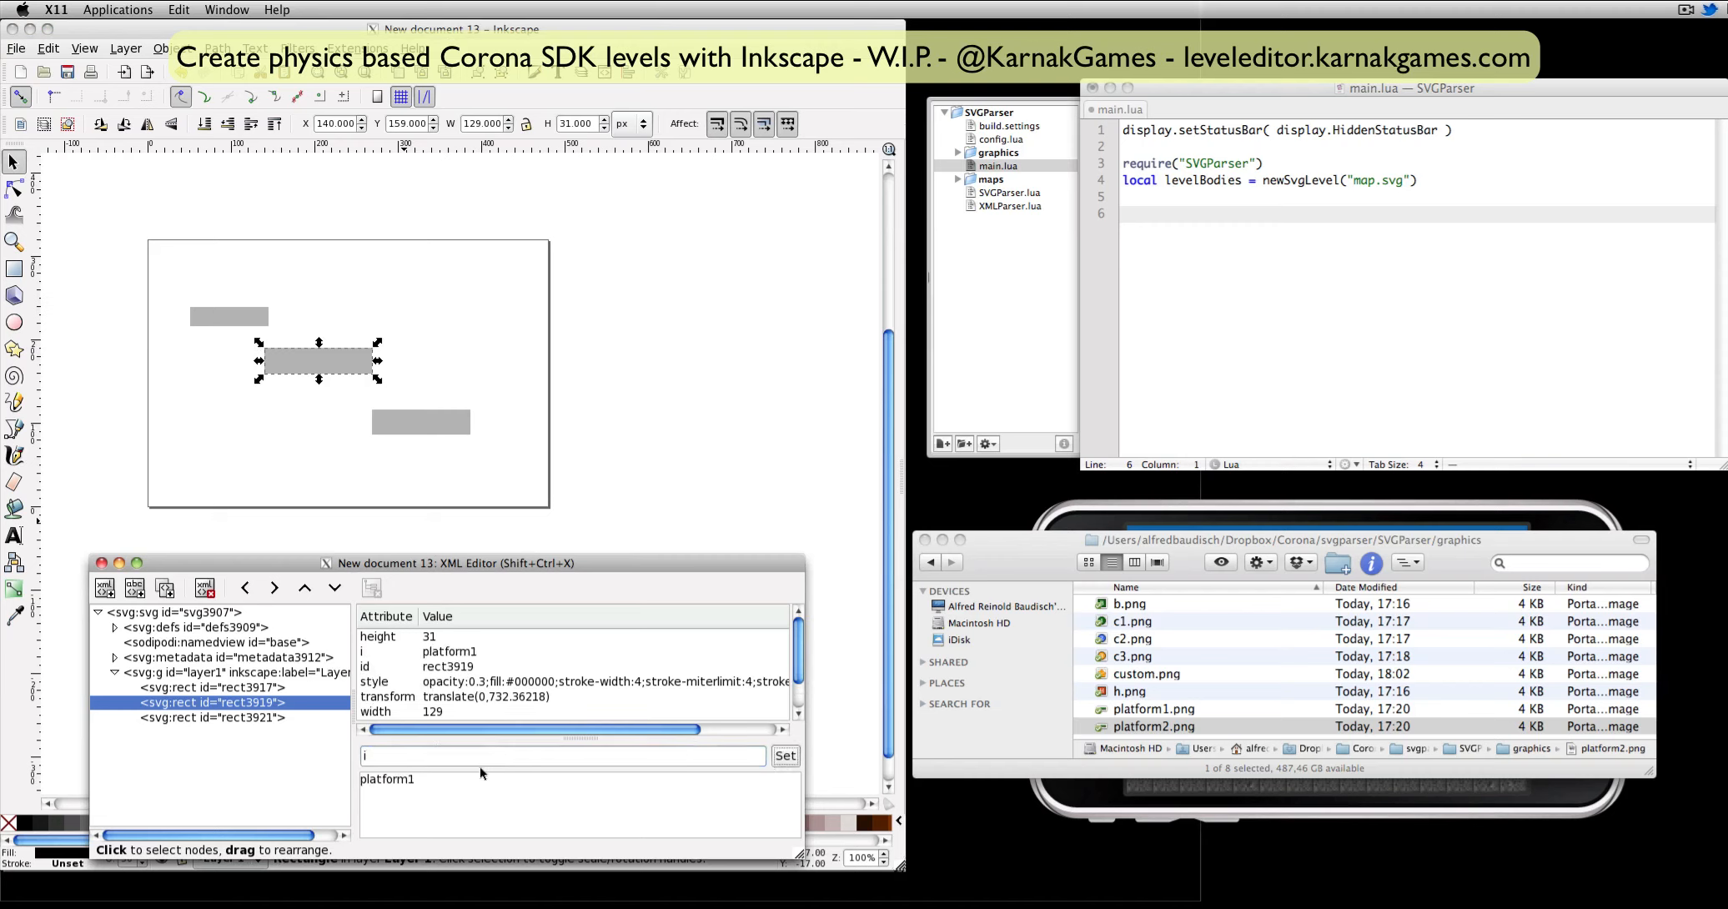
Add the attribute i with the value platform2 to the lowest rectangle.
left_click(417, 412)
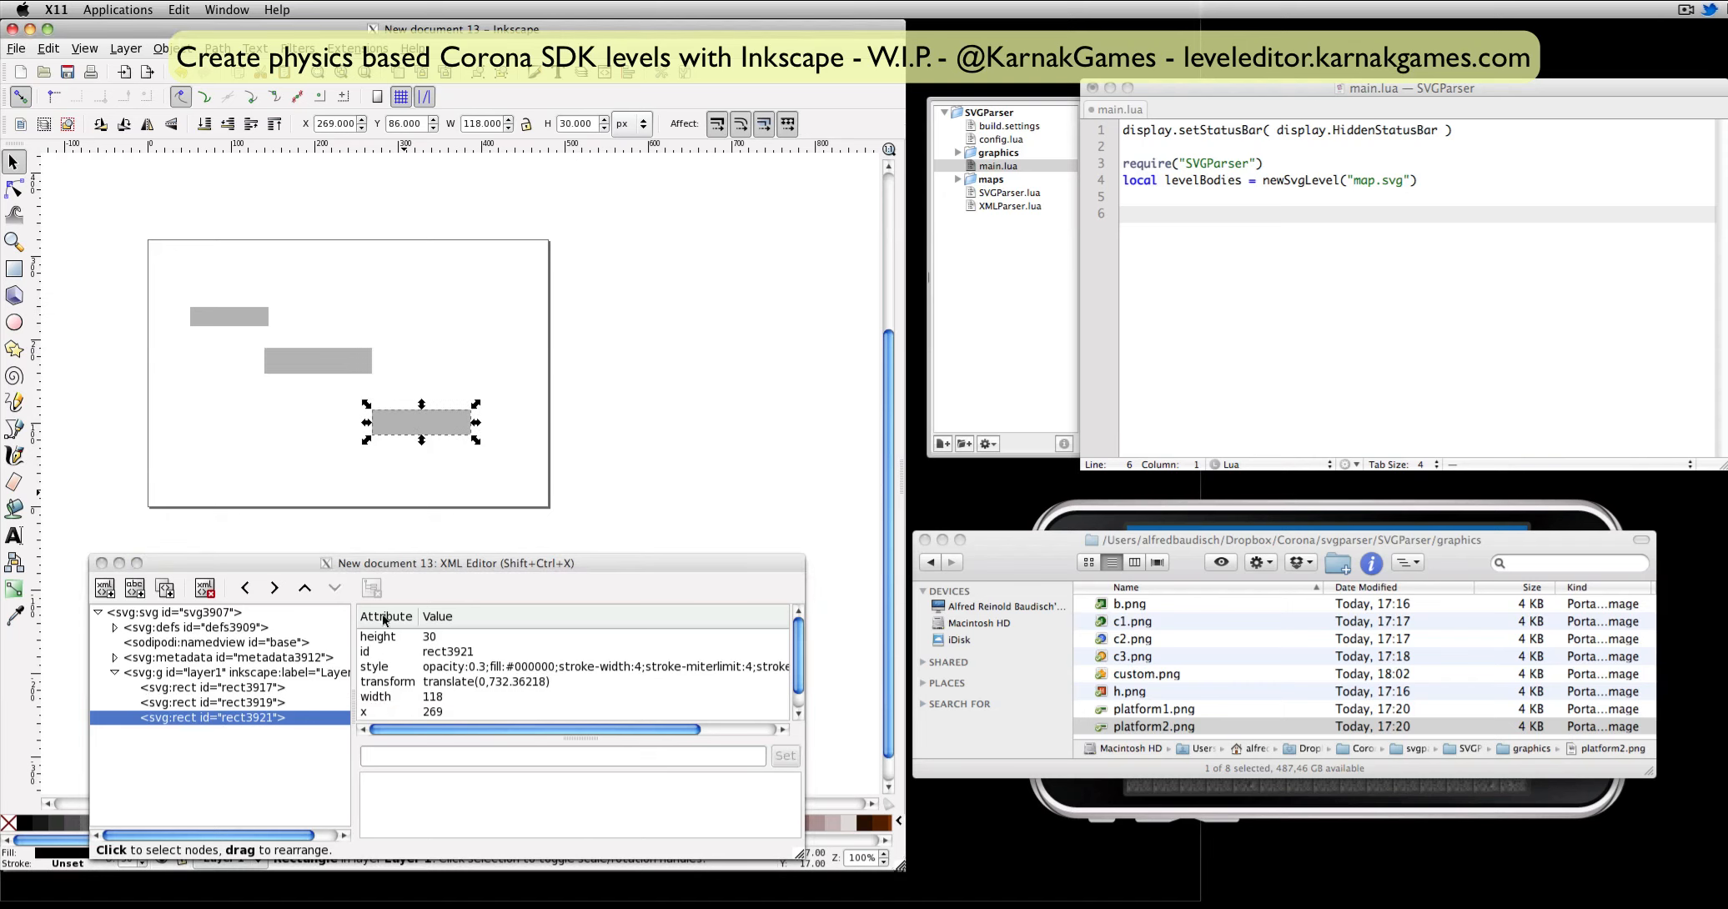
left_click(449, 756)
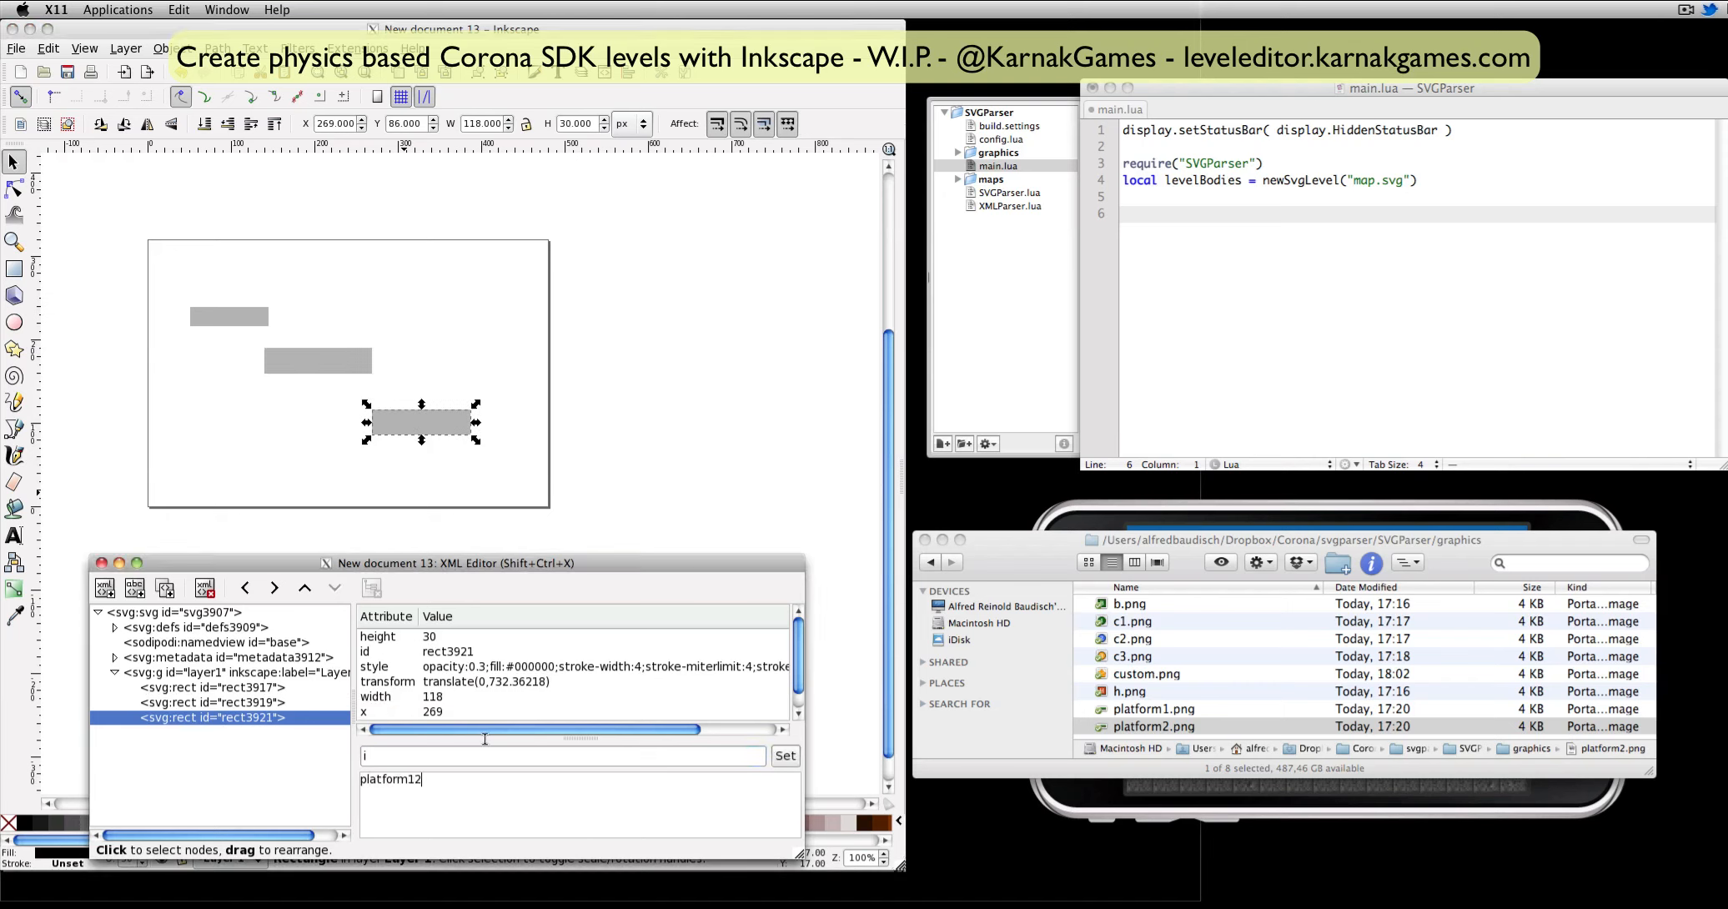
left_click(791, 761)
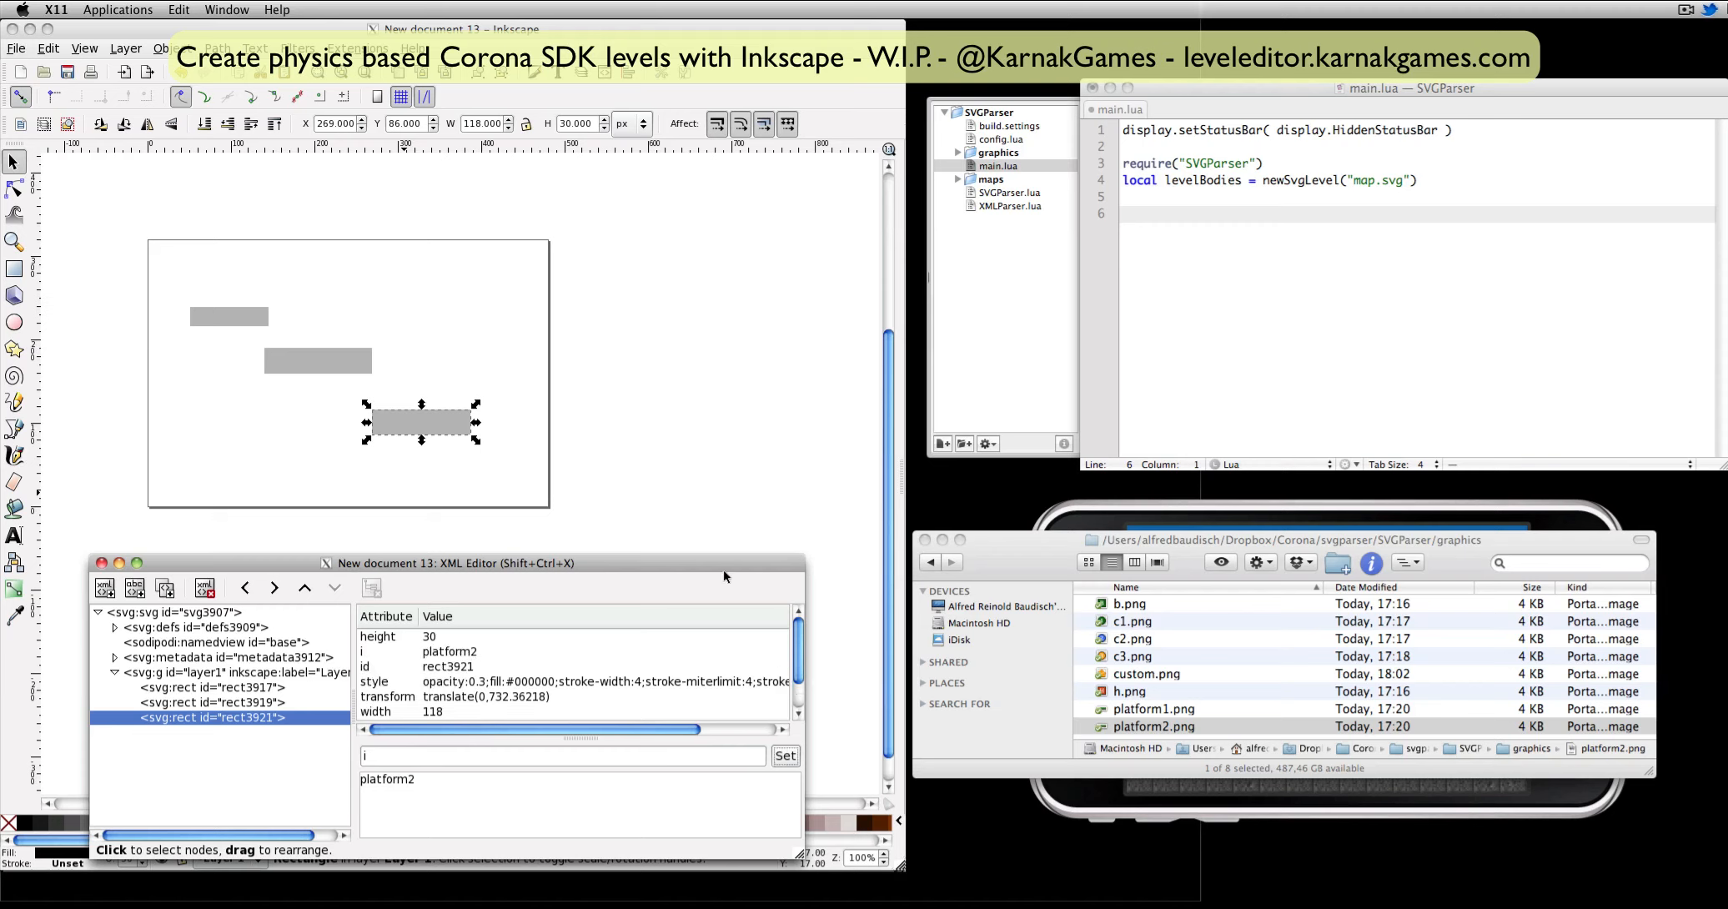
Draw a square about 25 × 25 px near the page's top centre and give it the attribute i with the value h, checking h.png.
left_click(15, 270)
left_click_drag(337, 260, 358, 280)
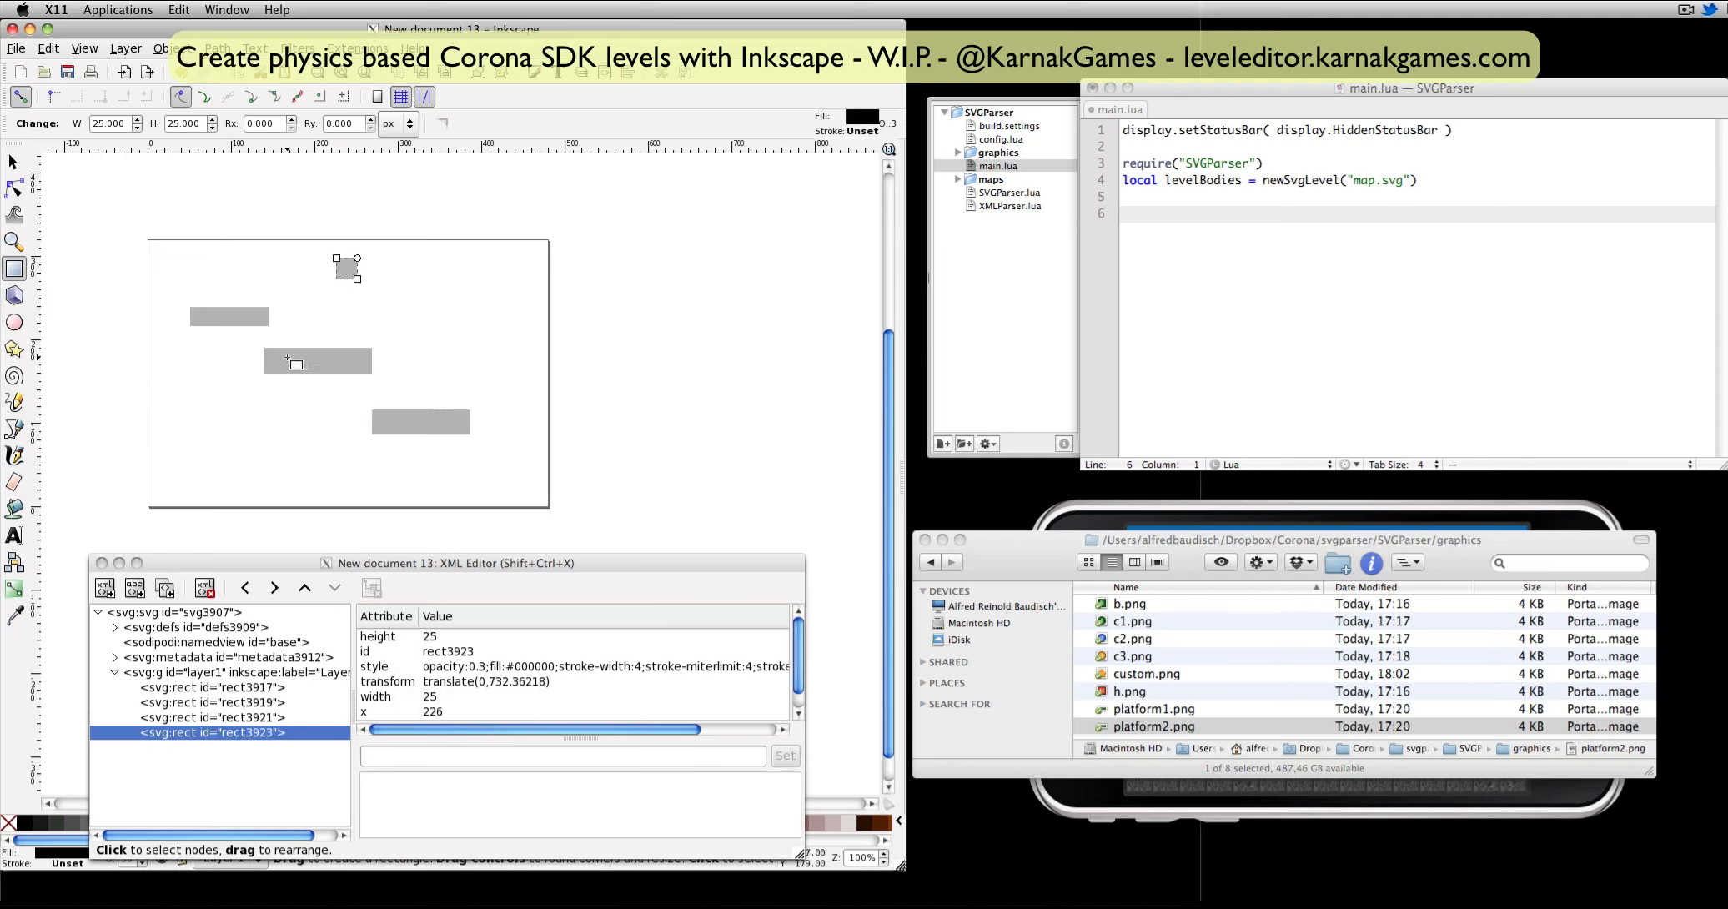
left_click(398, 758)
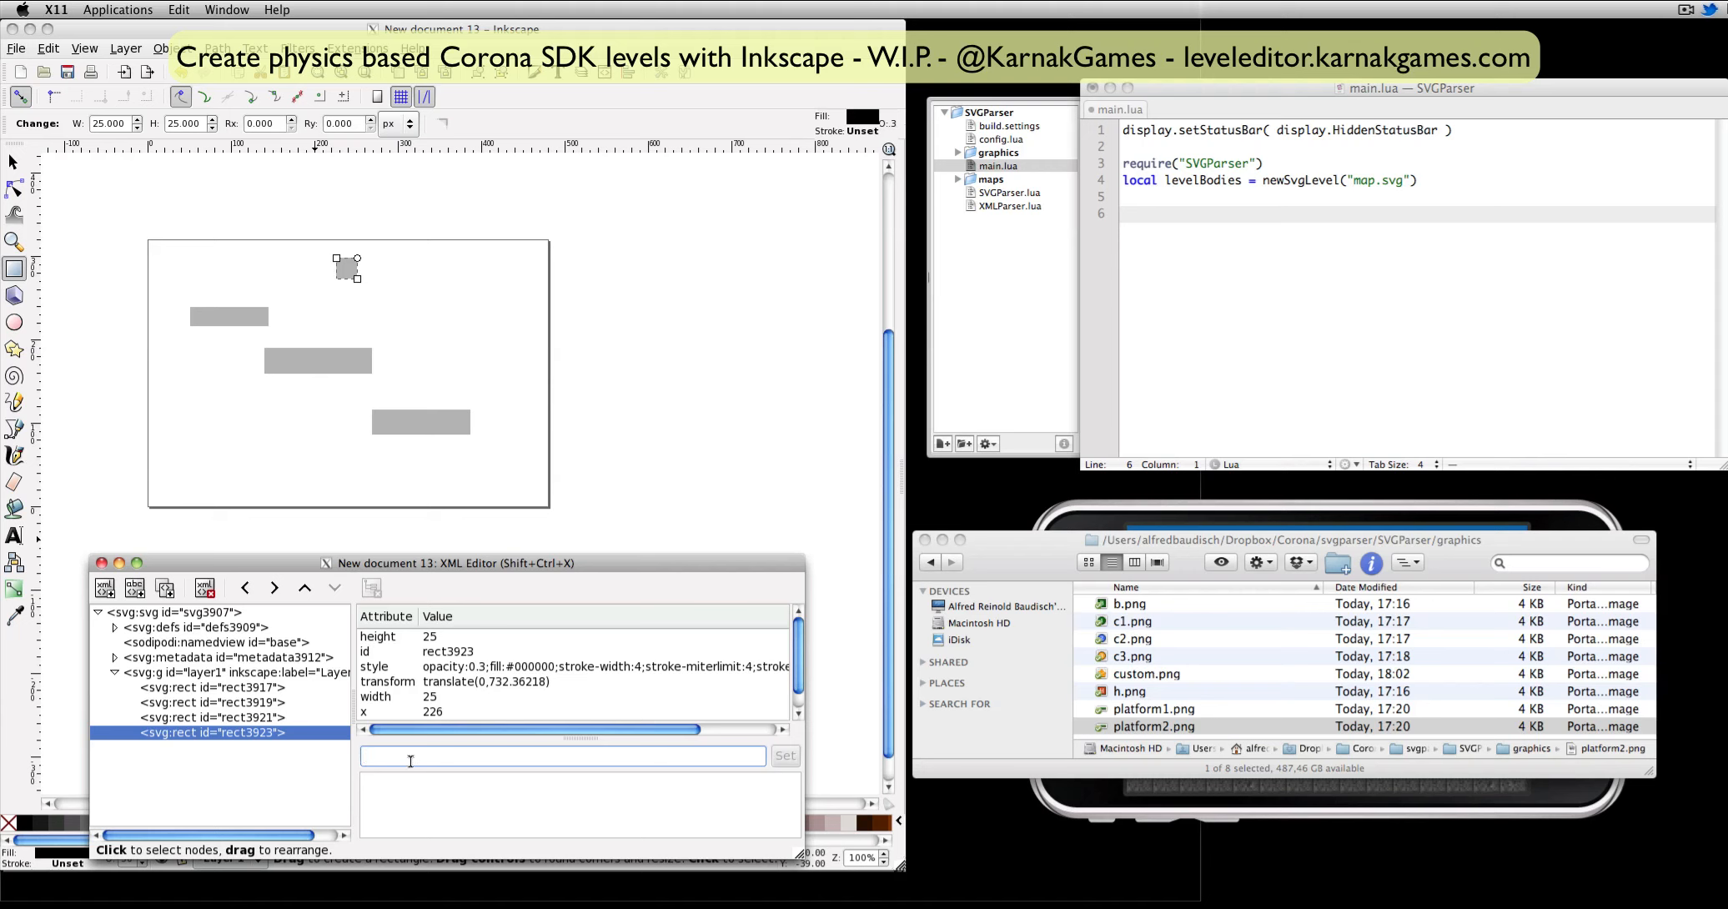
left_click(1142, 691)
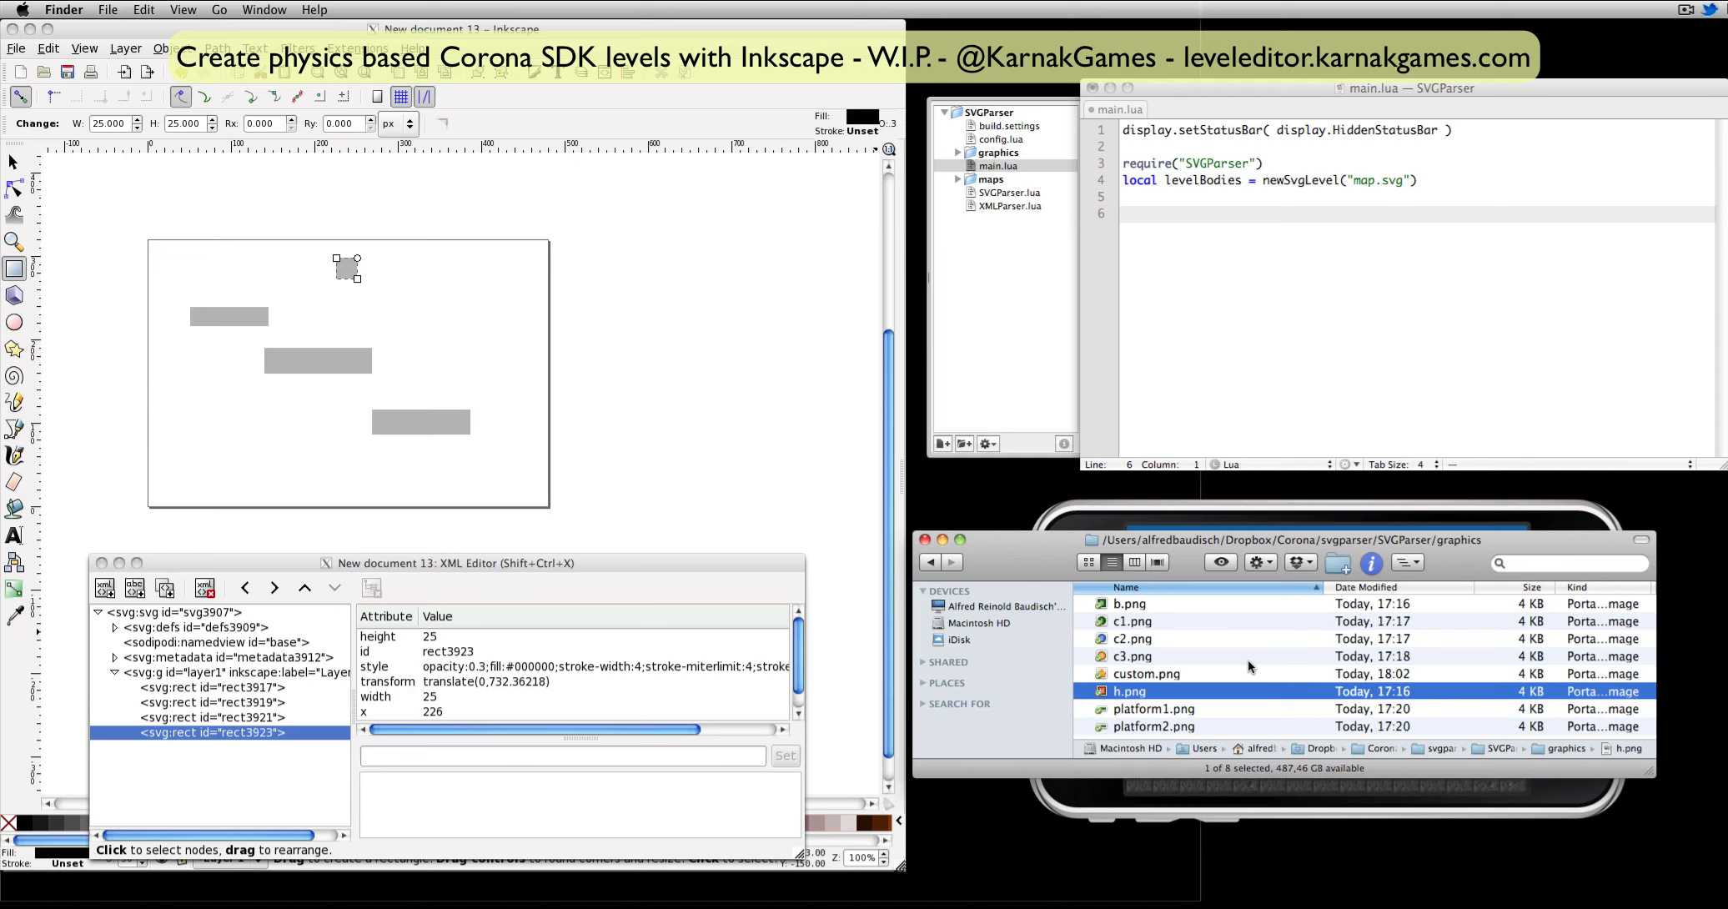
key("space")
left_click(441, 756)
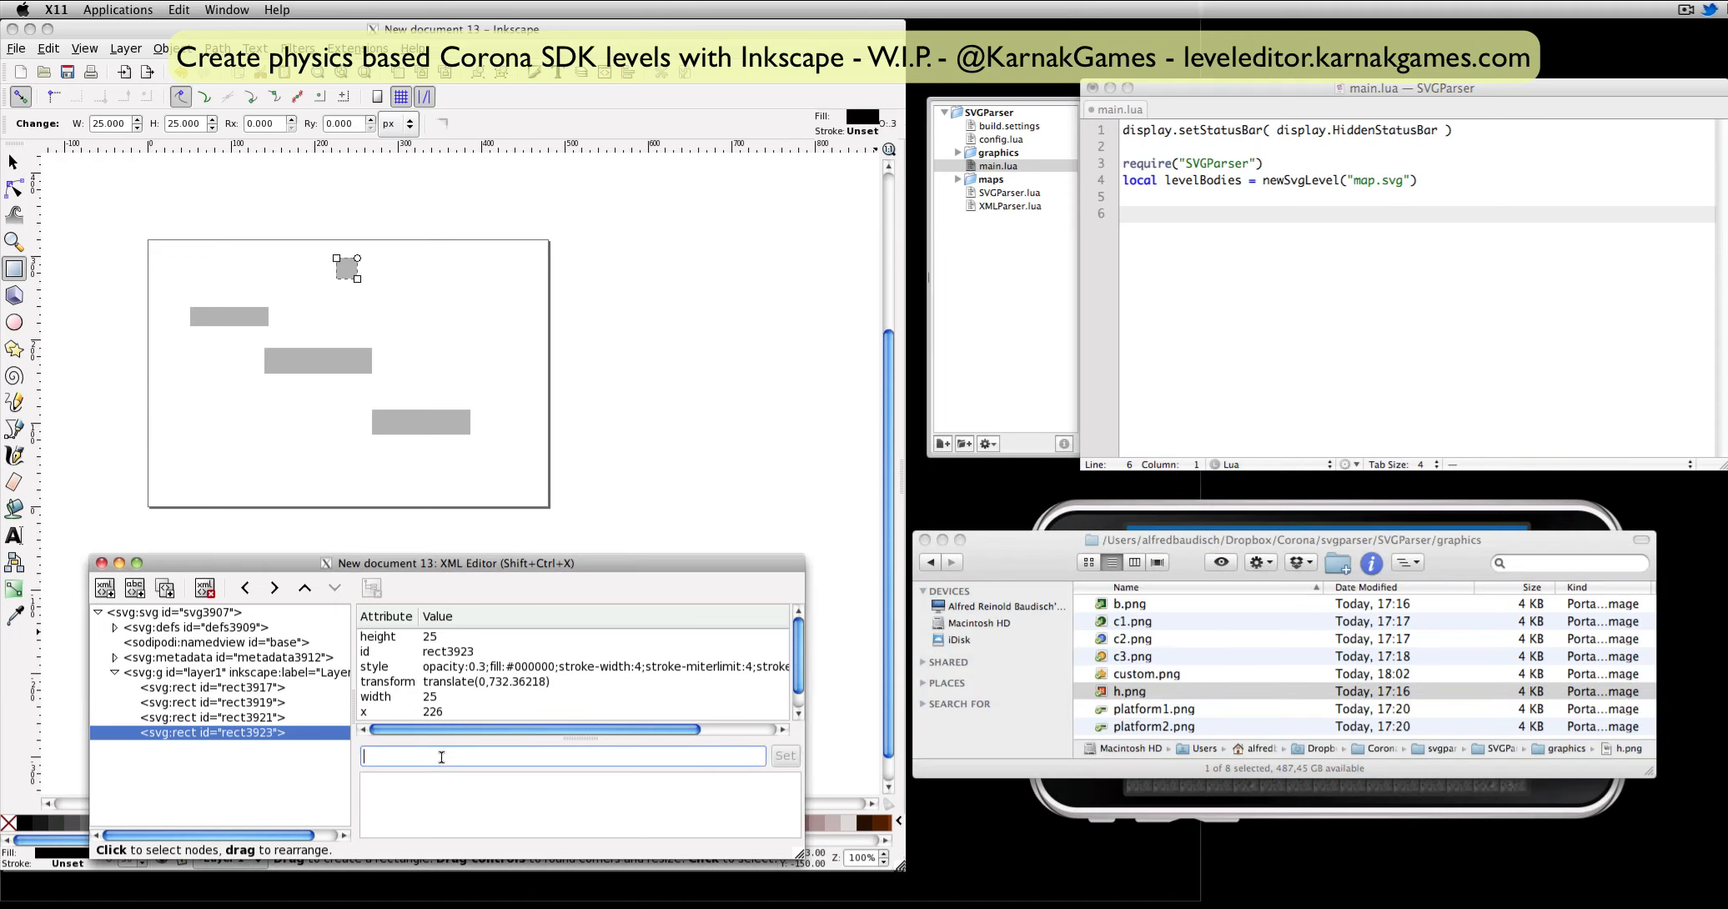
left_click(492, 786)
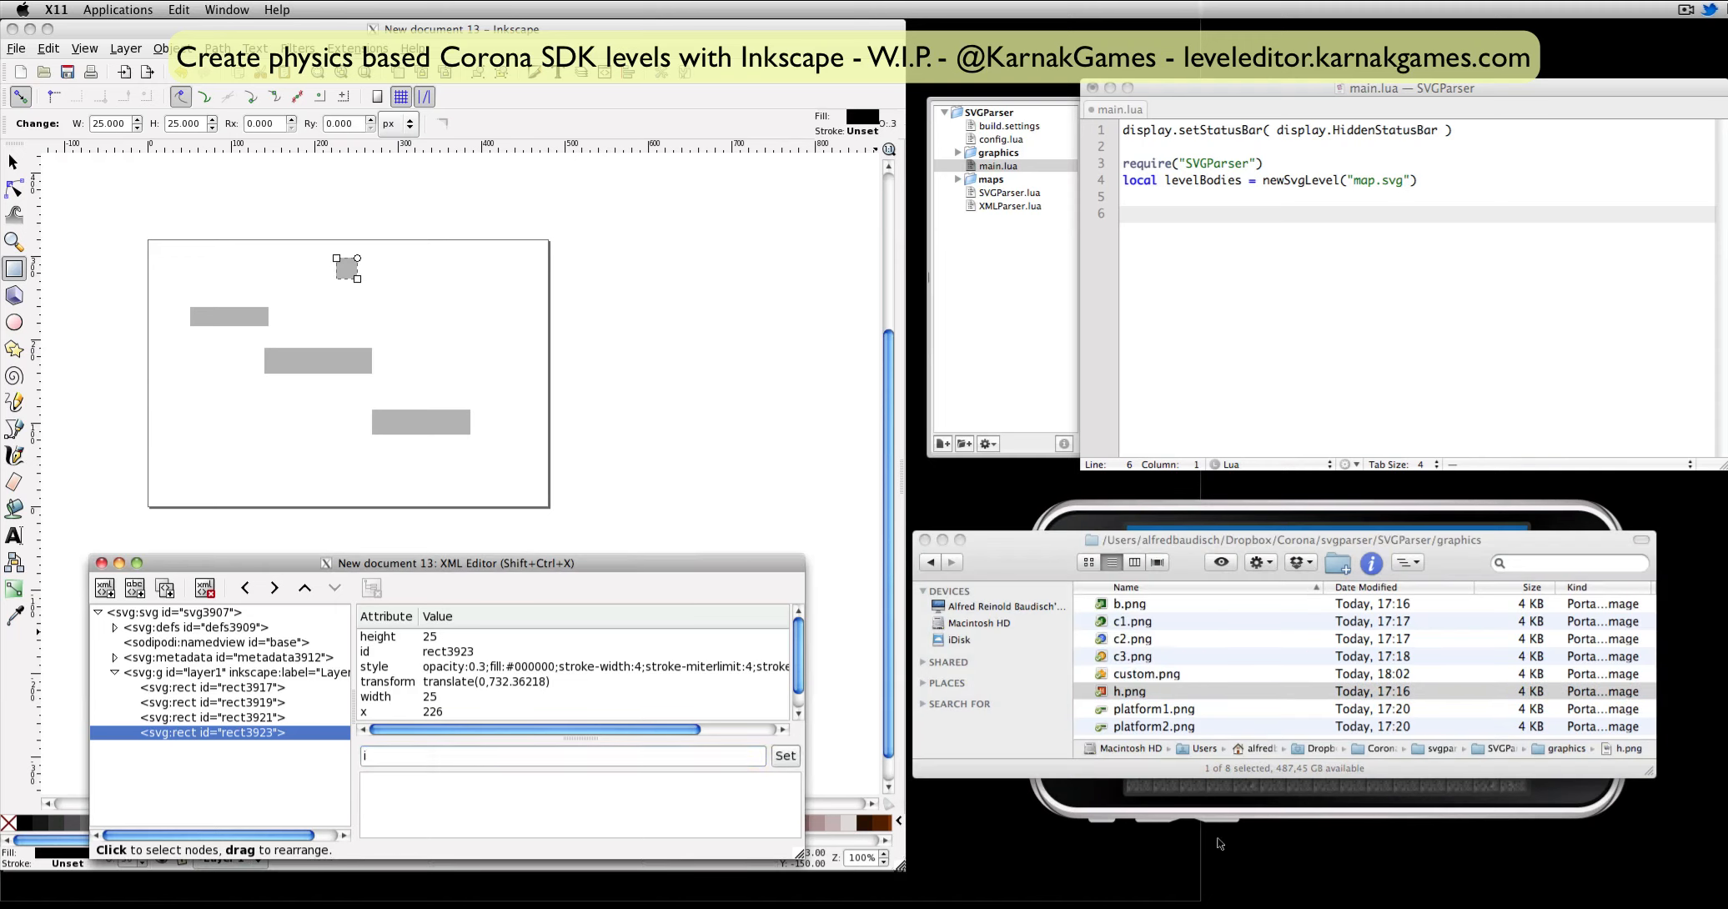
left_click(1141, 692)
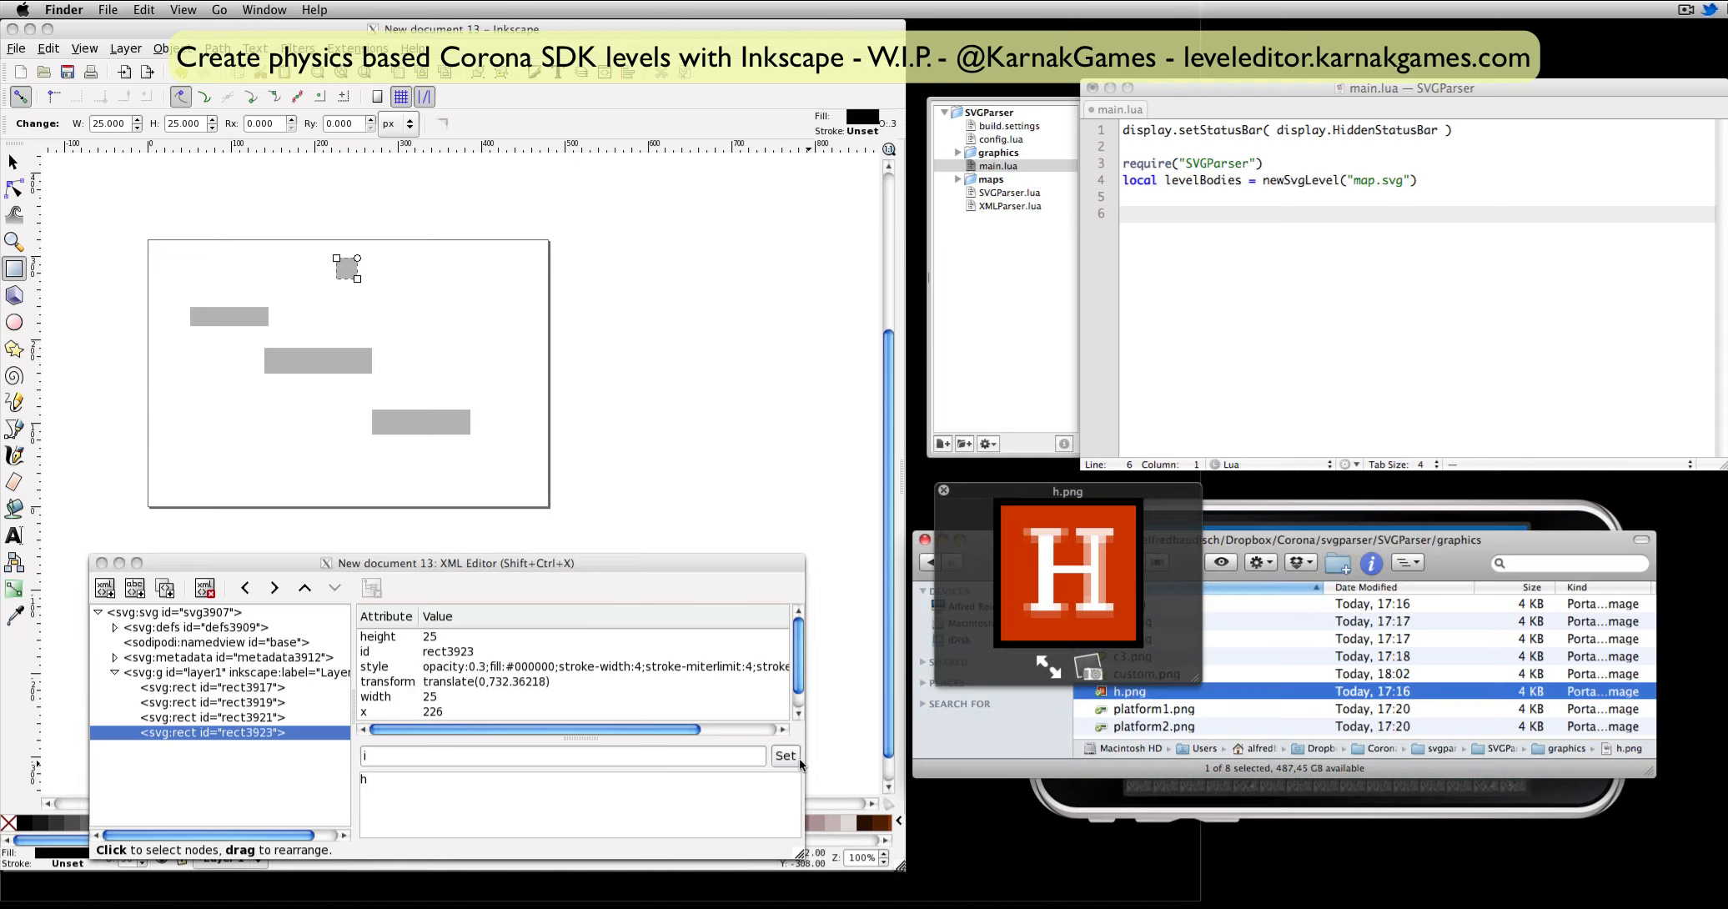
left_click(788, 757)
Add a density attribute of 10 to the small square.
key("BackSpace")
type("density")
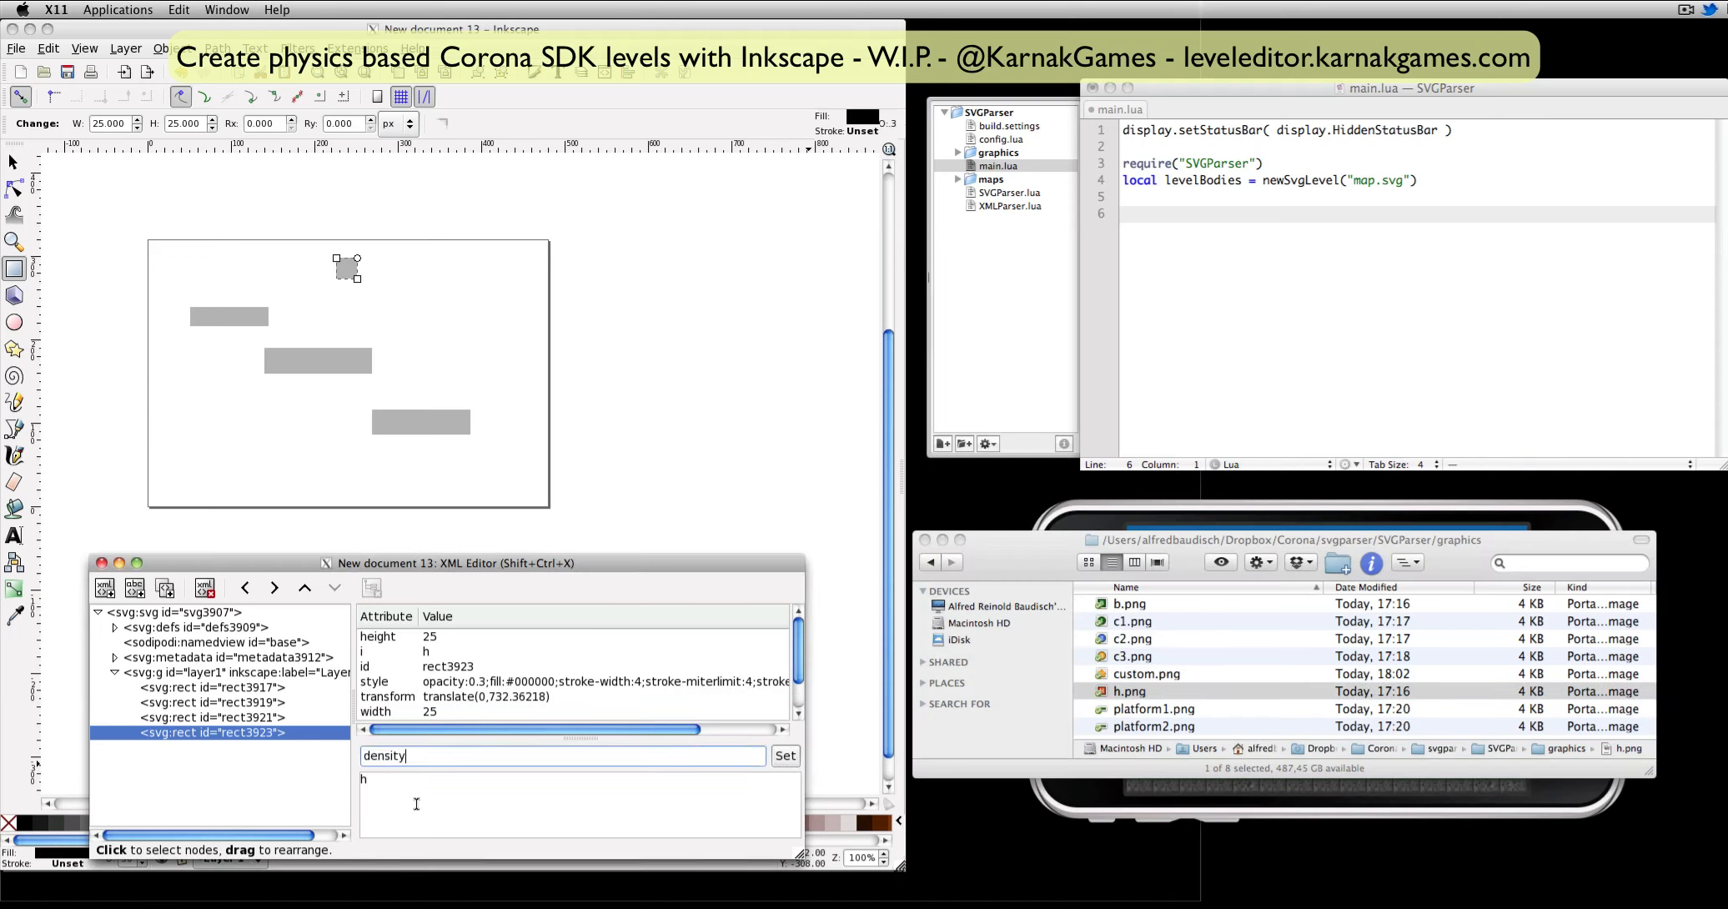
left_click_drag(416, 804, 307, 752)
left_click(775, 756)
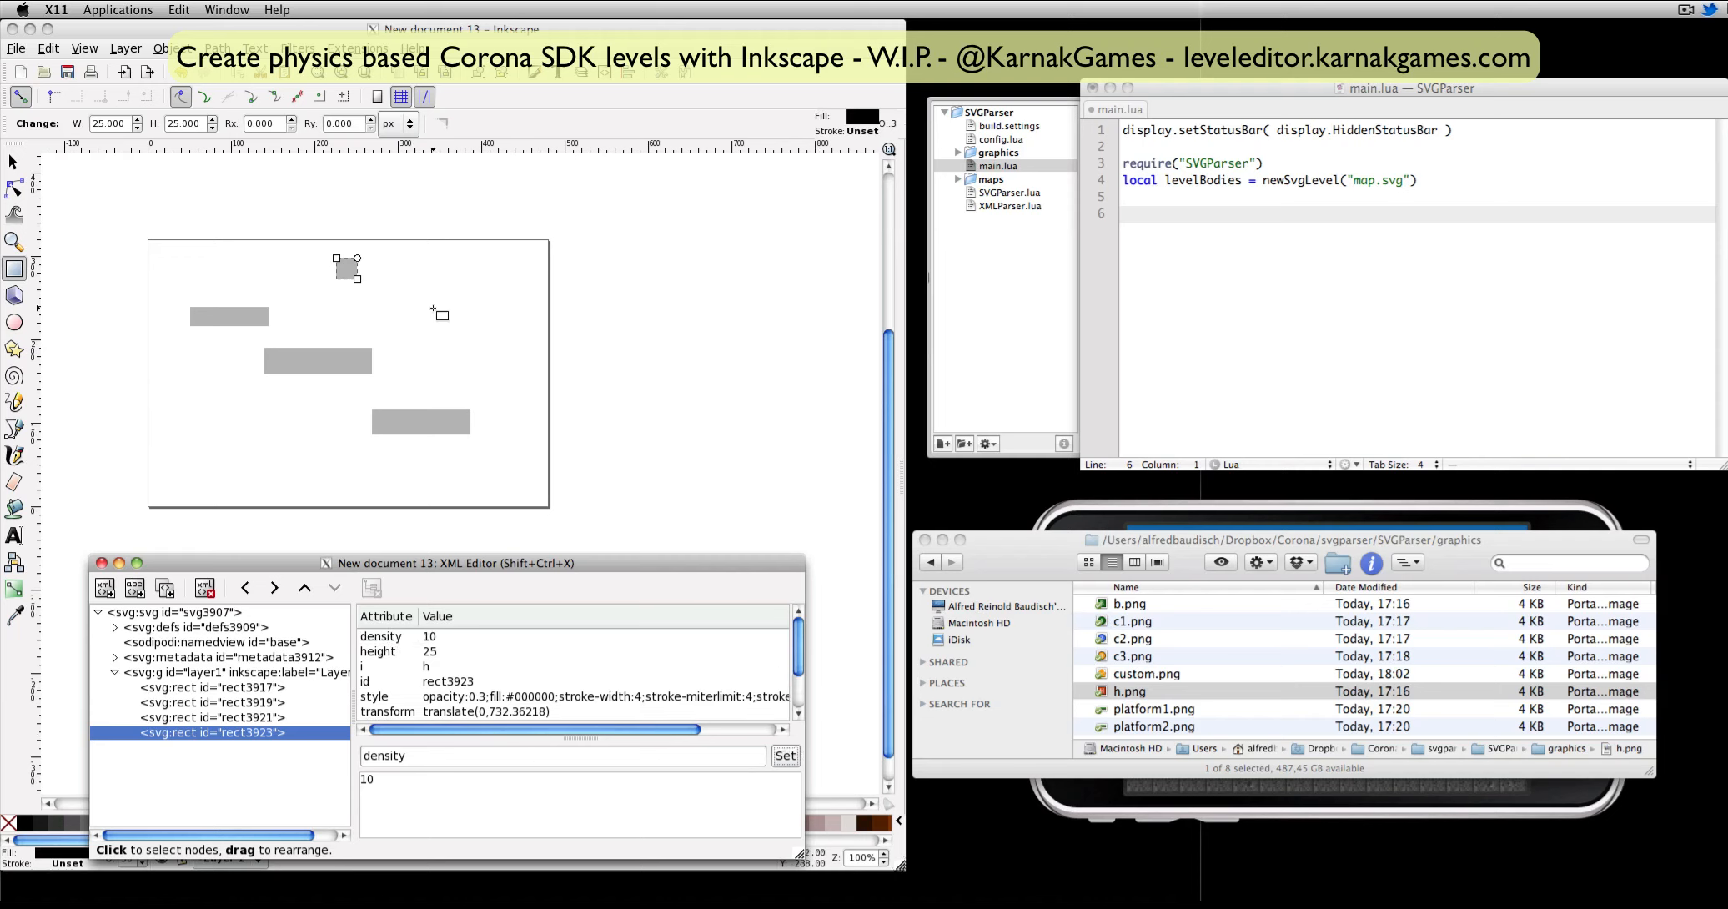
Draw a rectangle about 32 × 36 px above the lowest platform and add an isCircle attribute with no value to it.
mouse_move(432, 308)
left_mouse_down()
mouse_move(492, 363)
mouse_move(460, 338)
left_mouse_up()
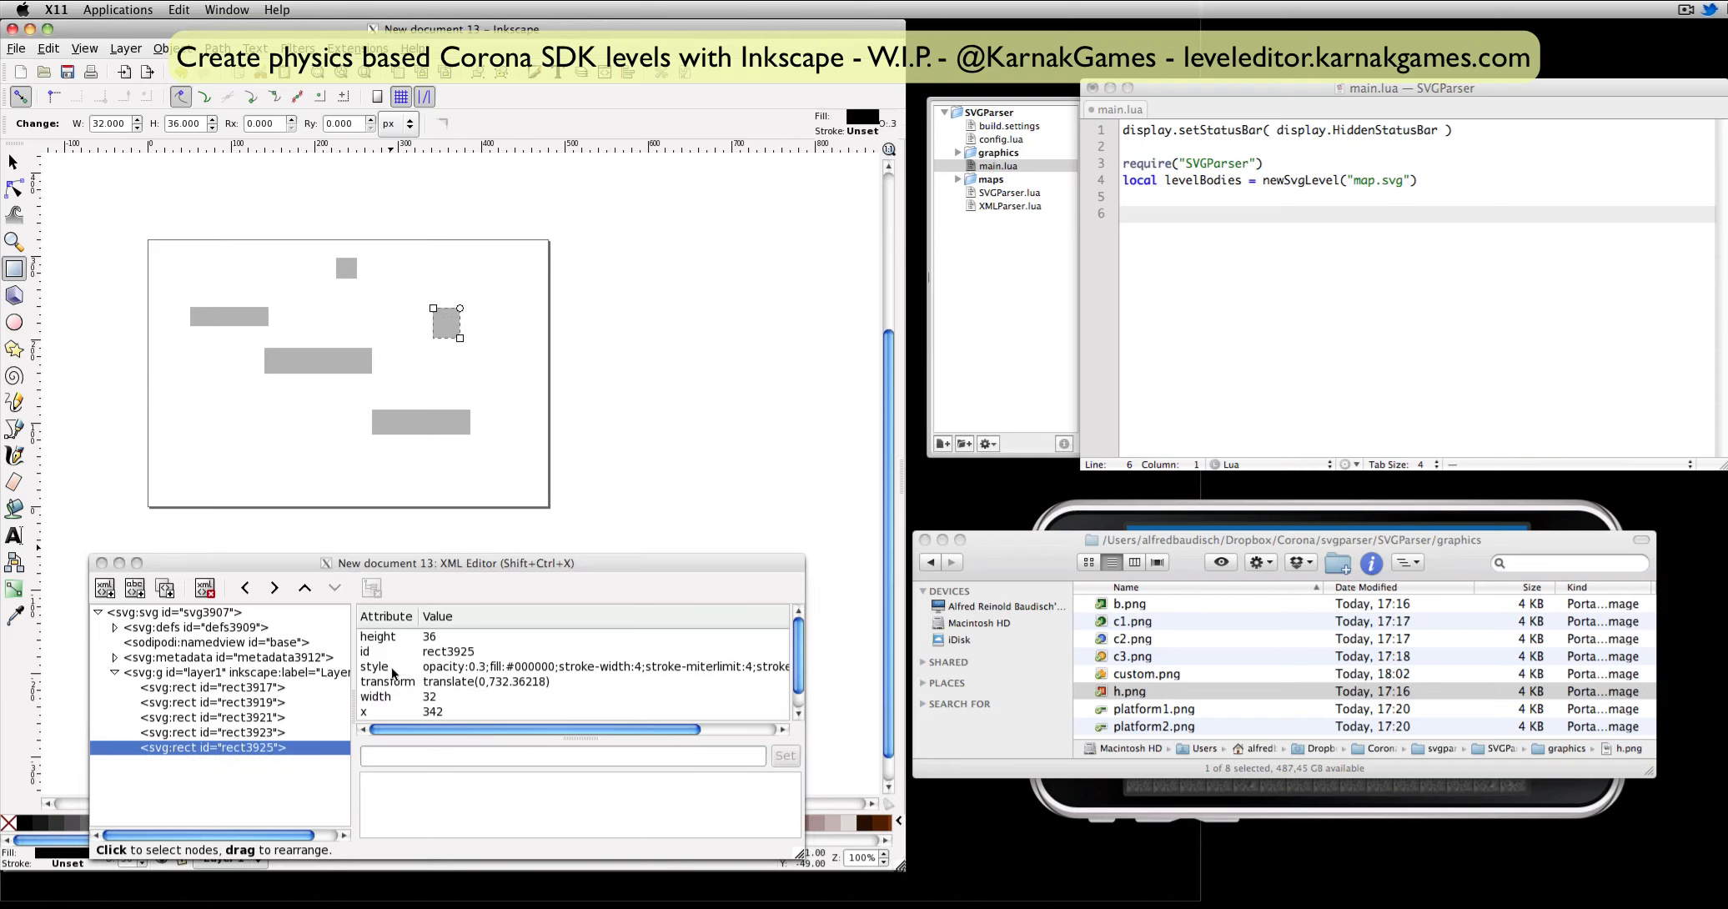
left_click(380, 756)
type("isCircle")
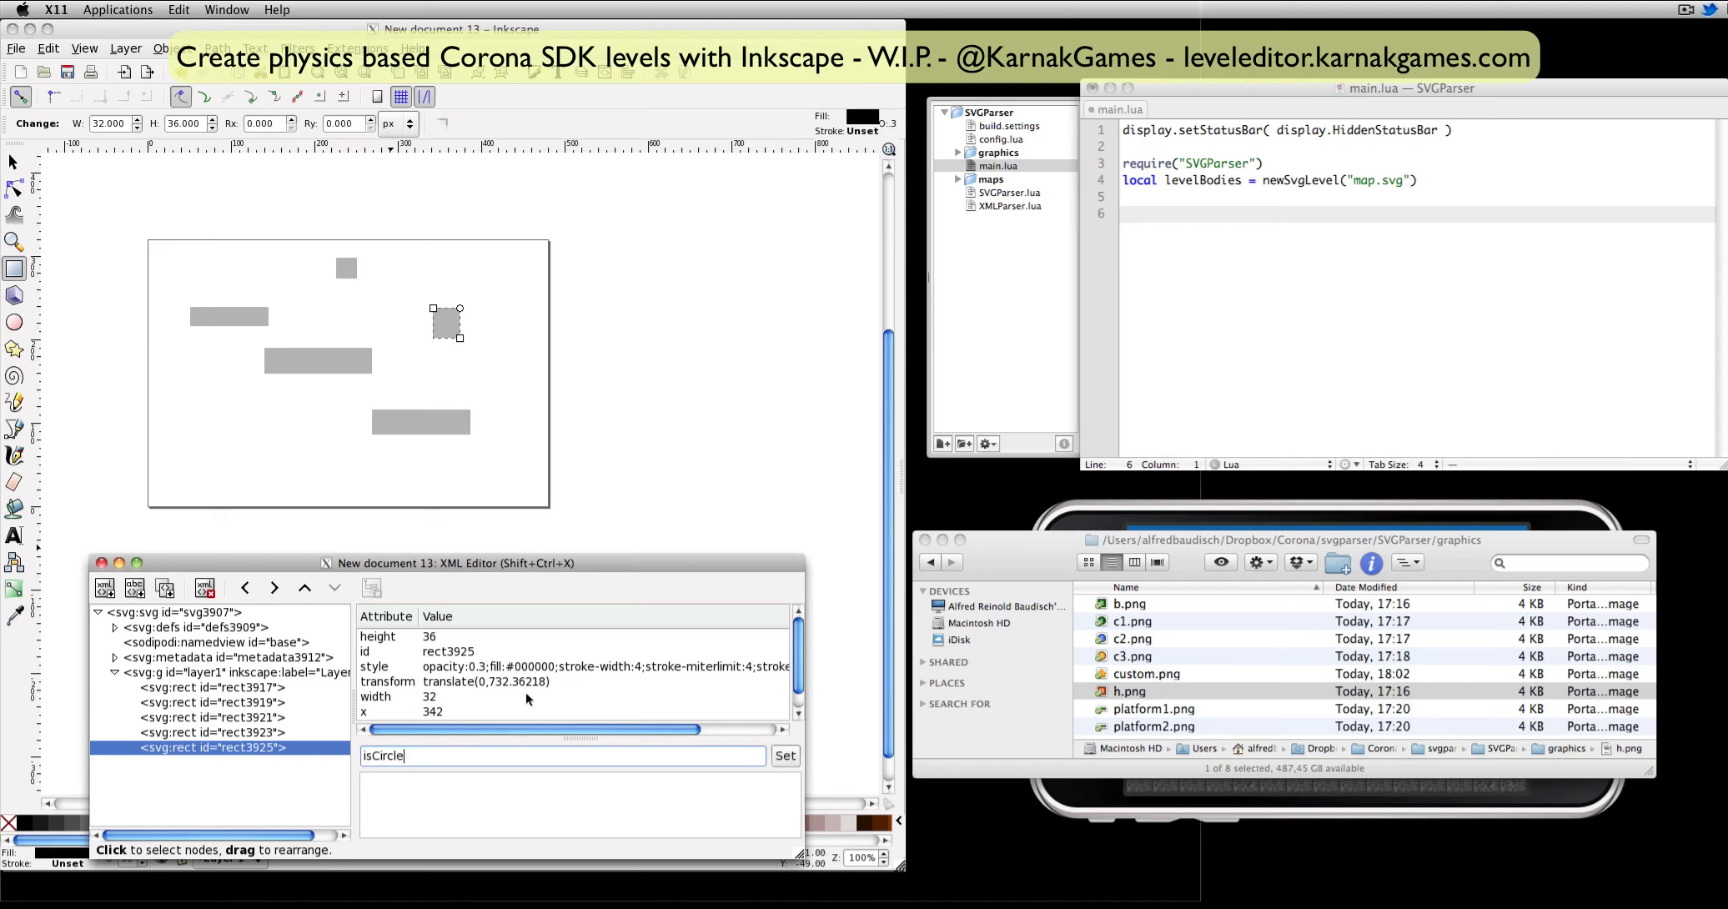
left_click(785, 756)
Add a density attribute of 10 to the circle body's rectangle.
double_click(418, 756)
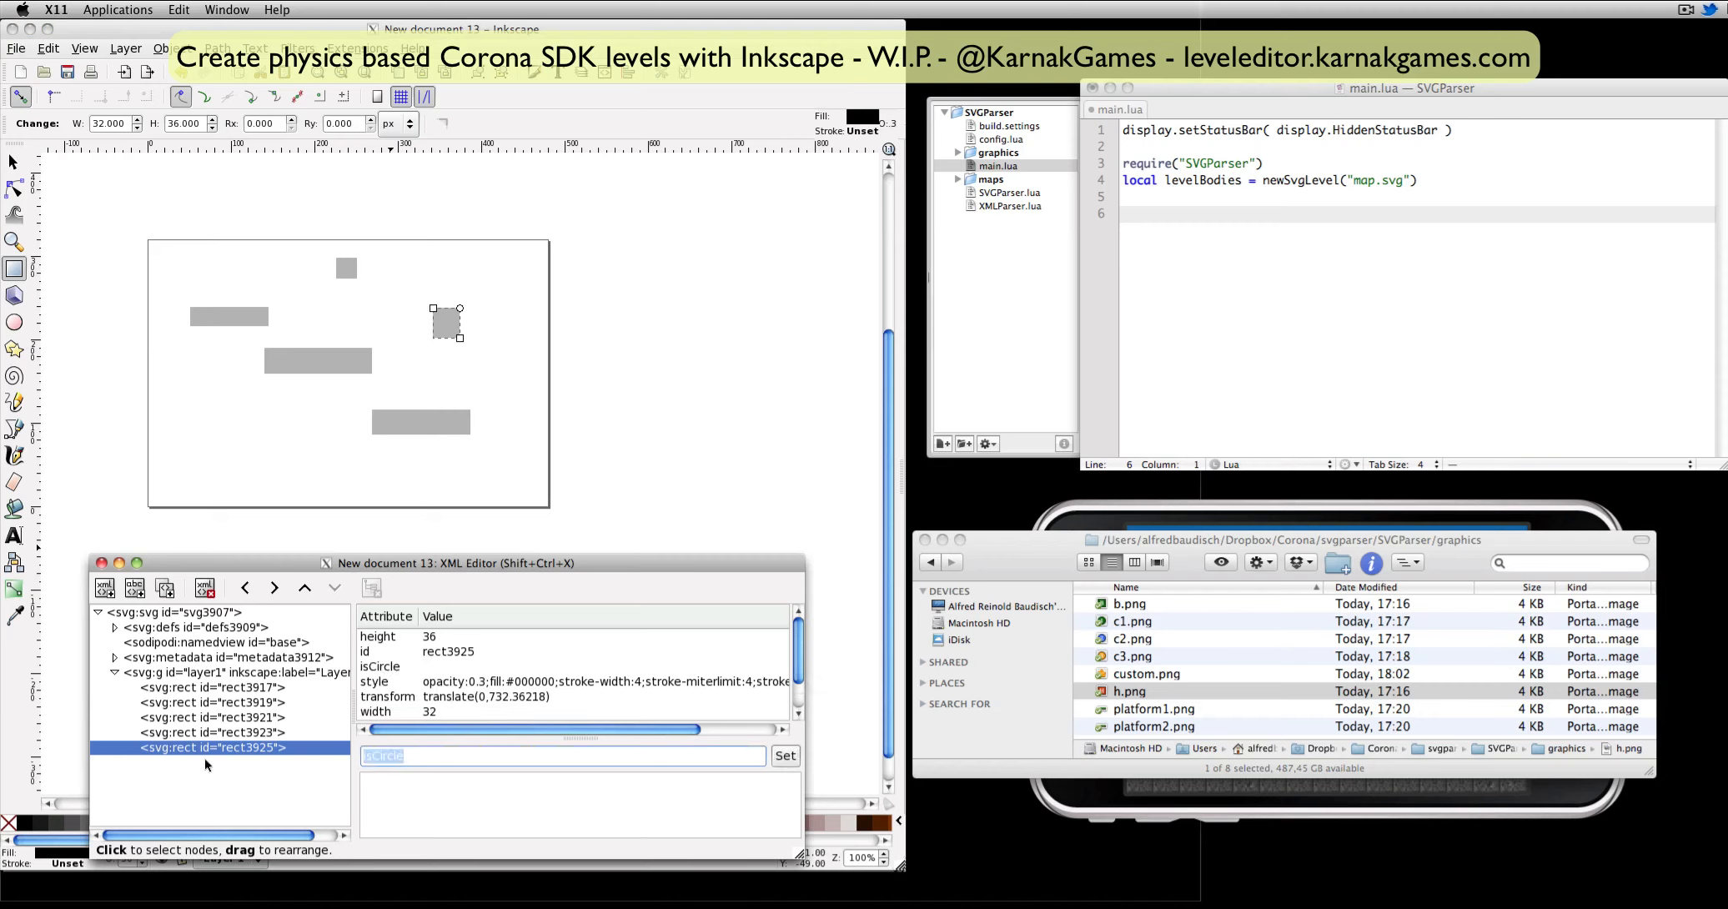
type("density")
left_click(437, 819)
type("10")
left_click(785, 756)
Look through the graphics for c2.png and add the attribute i with the value c2 to the circle body's rectangle.
key("space")
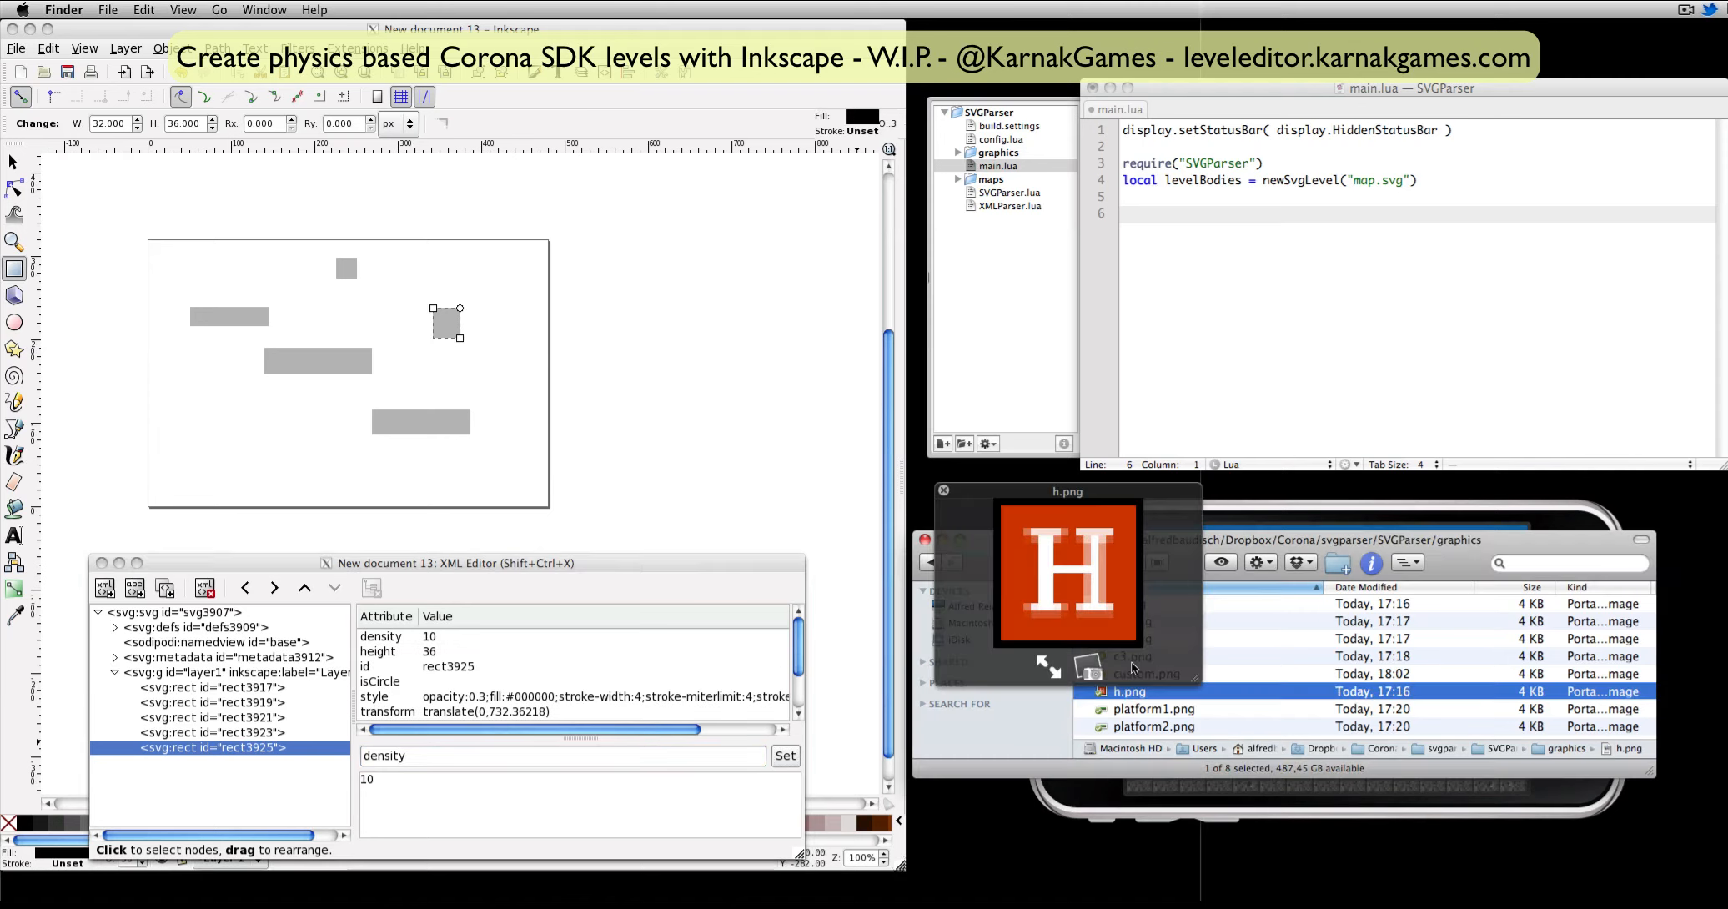
left_click(1184, 640)
key("Up")
key("Up")
key("Up")
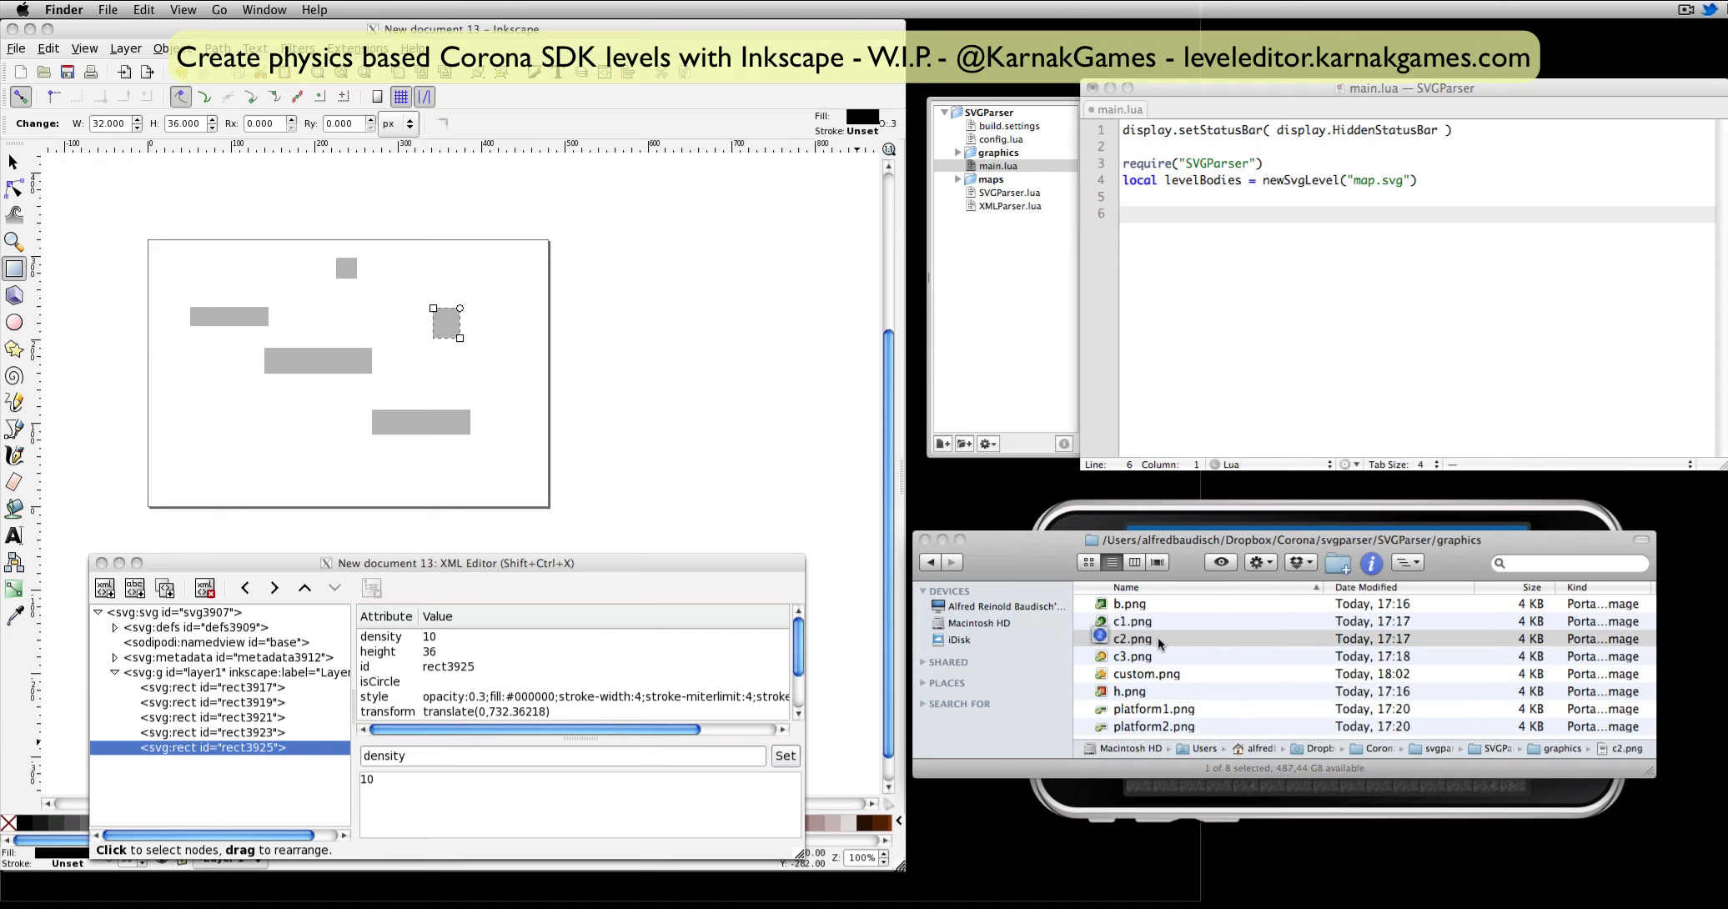
left_click(408, 791)
left_click_drag(407, 756, 361, 754)
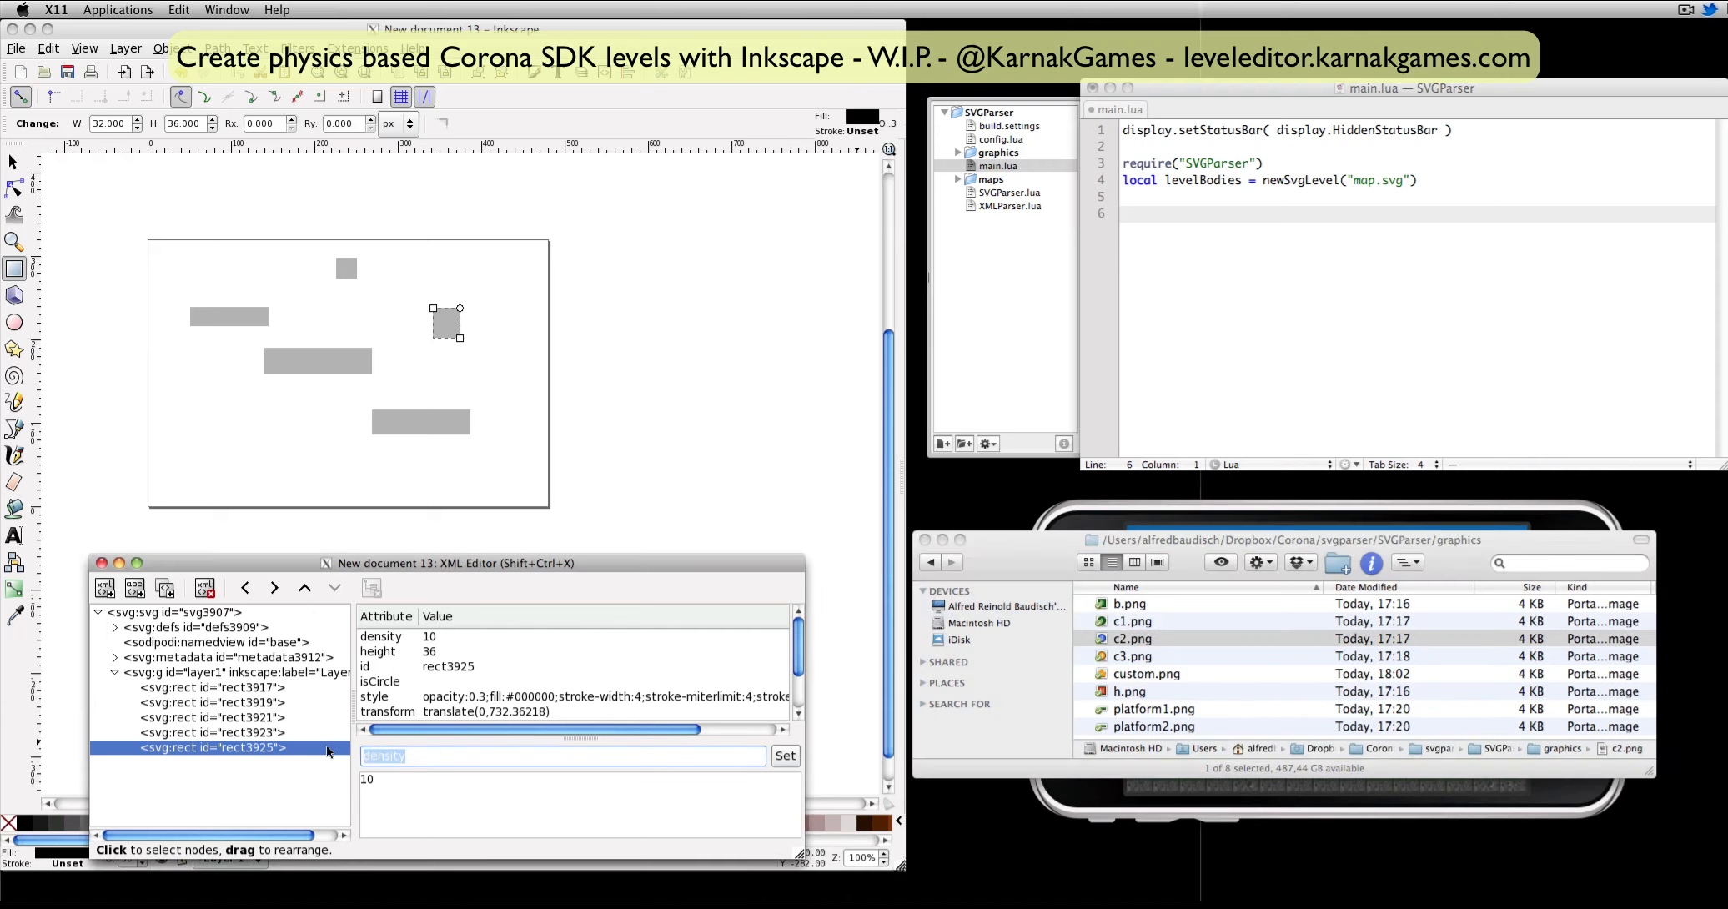
type("i")
key("BackSpace")
key("BackSpace")
type("c2")
left_click(785, 756)
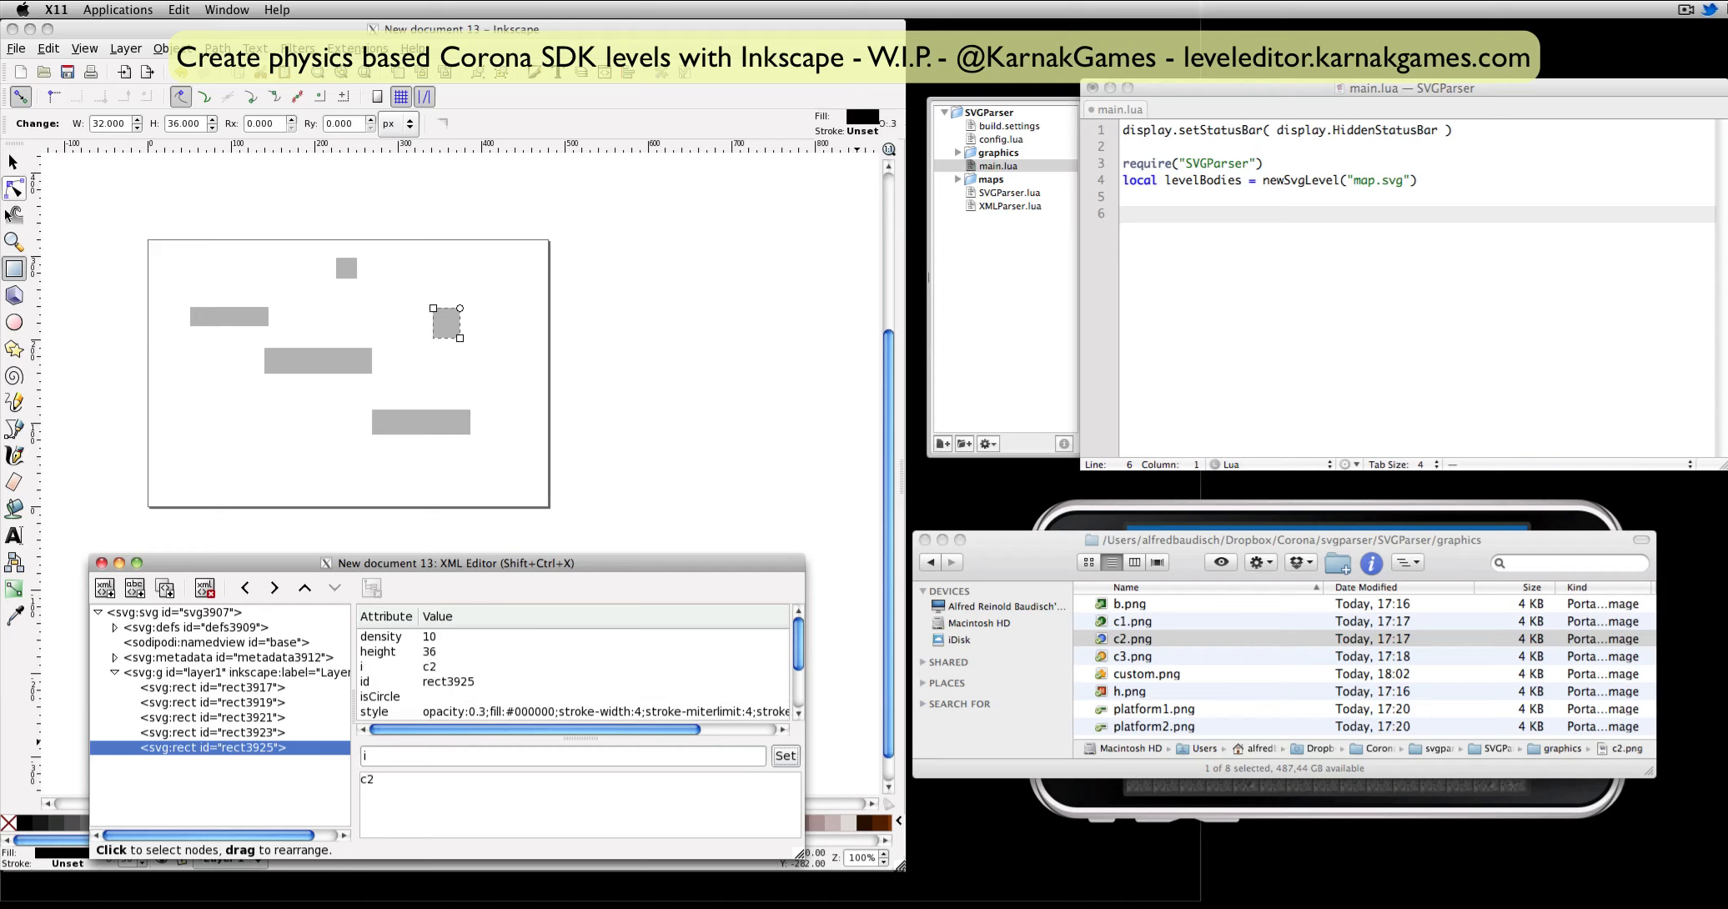
Draw an open six-point path with straight segments down the page's left side, along the bottom and up the right side.
left_click(13, 429)
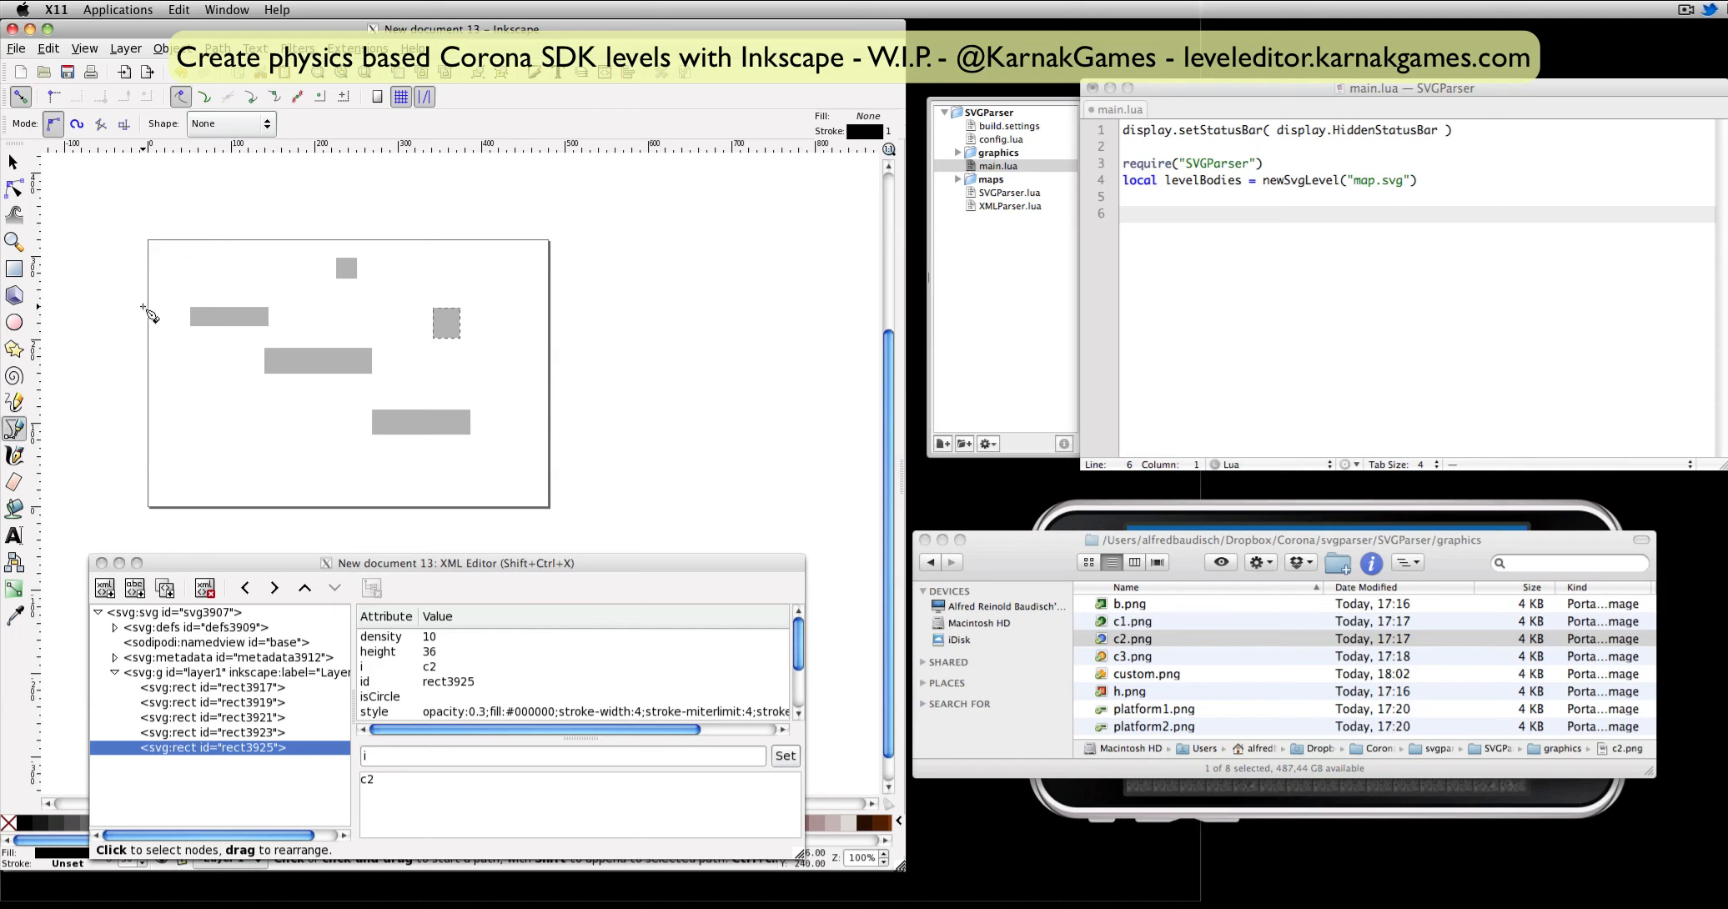
left_click(161, 263)
left_click(188, 432)
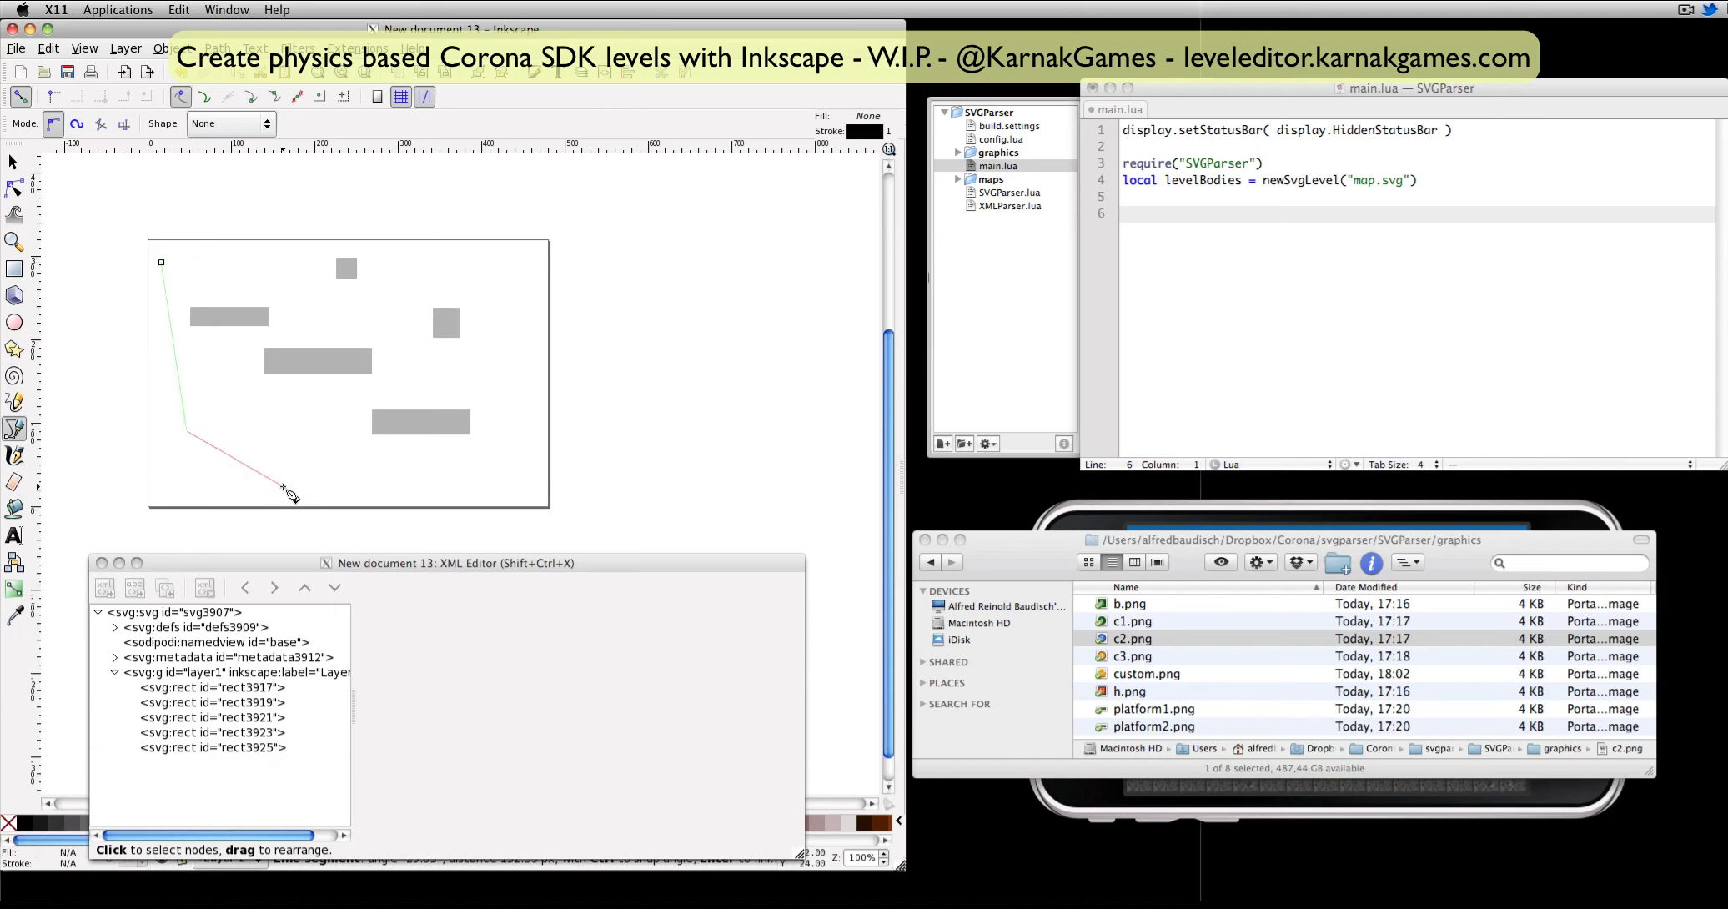
left_click(284, 485)
left_click(453, 478)
left_click(539, 440)
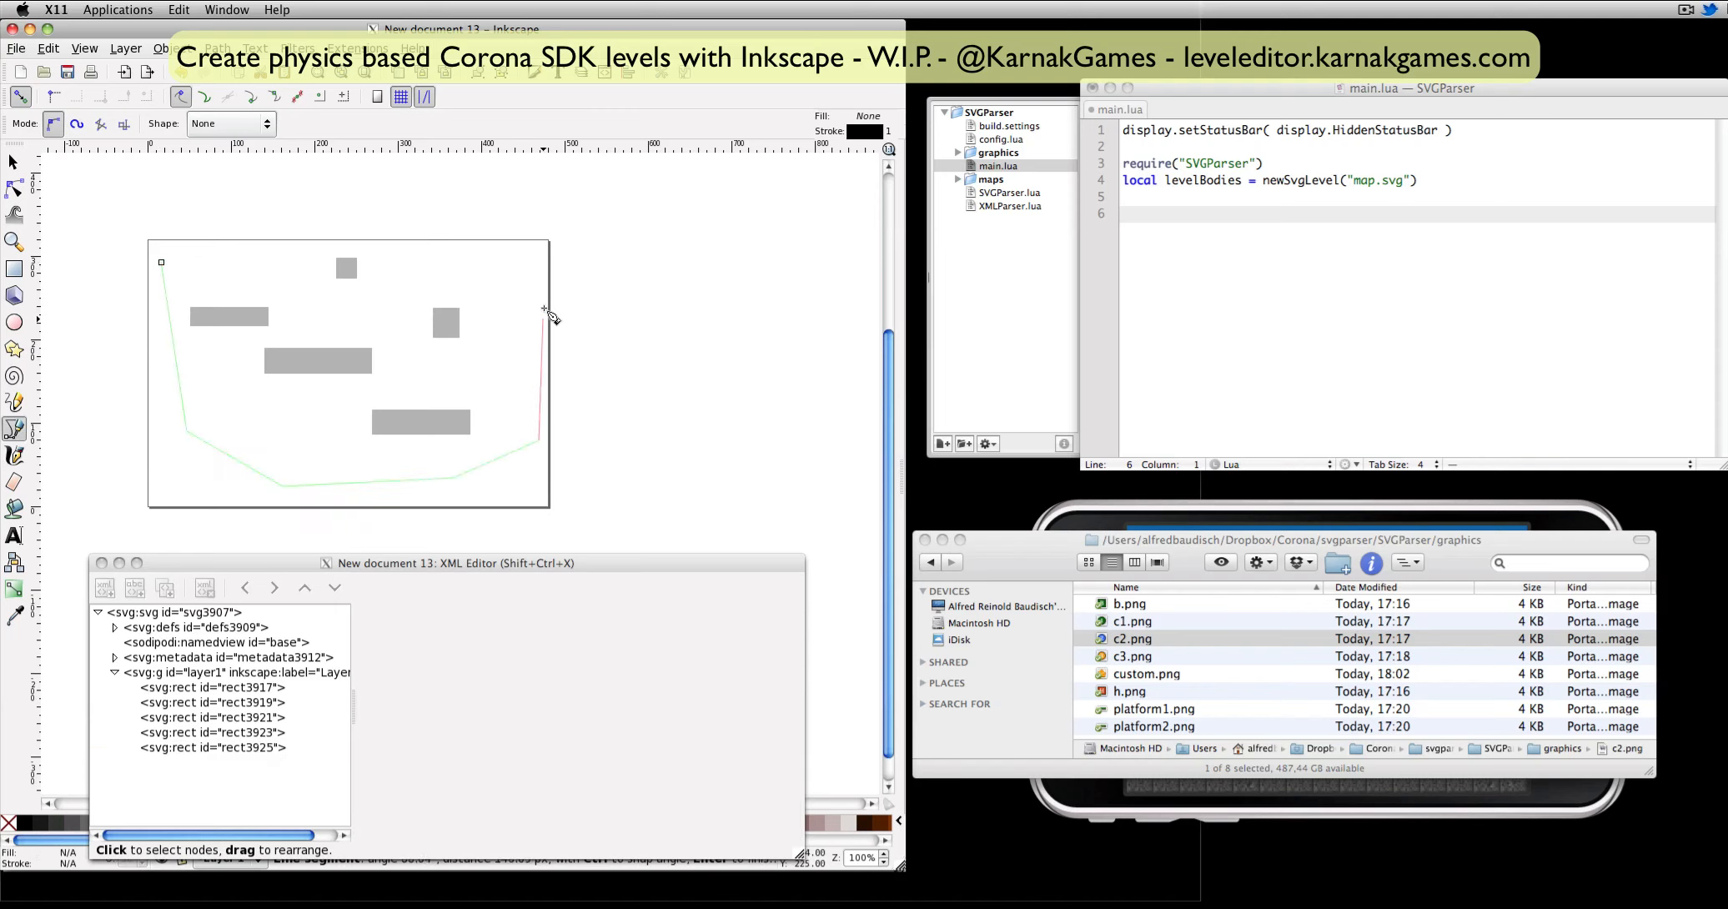
double_click(543, 247)
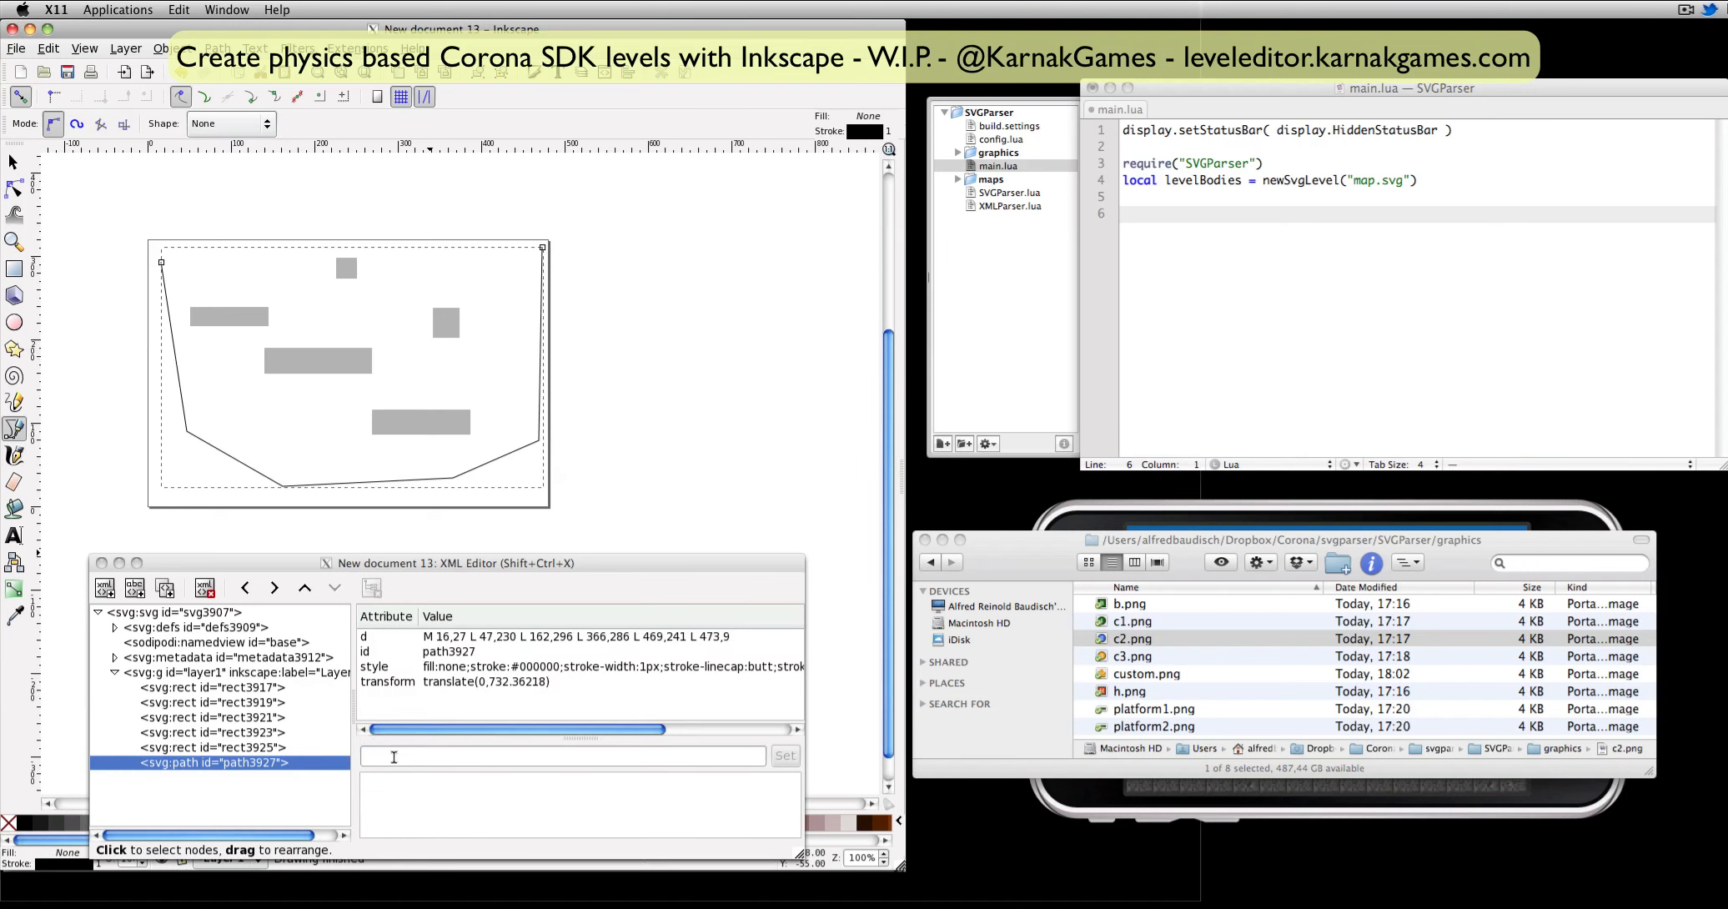
Add an isEdge attribute with no value to the boundary path.
left_click(448, 730)
type("isEdge")
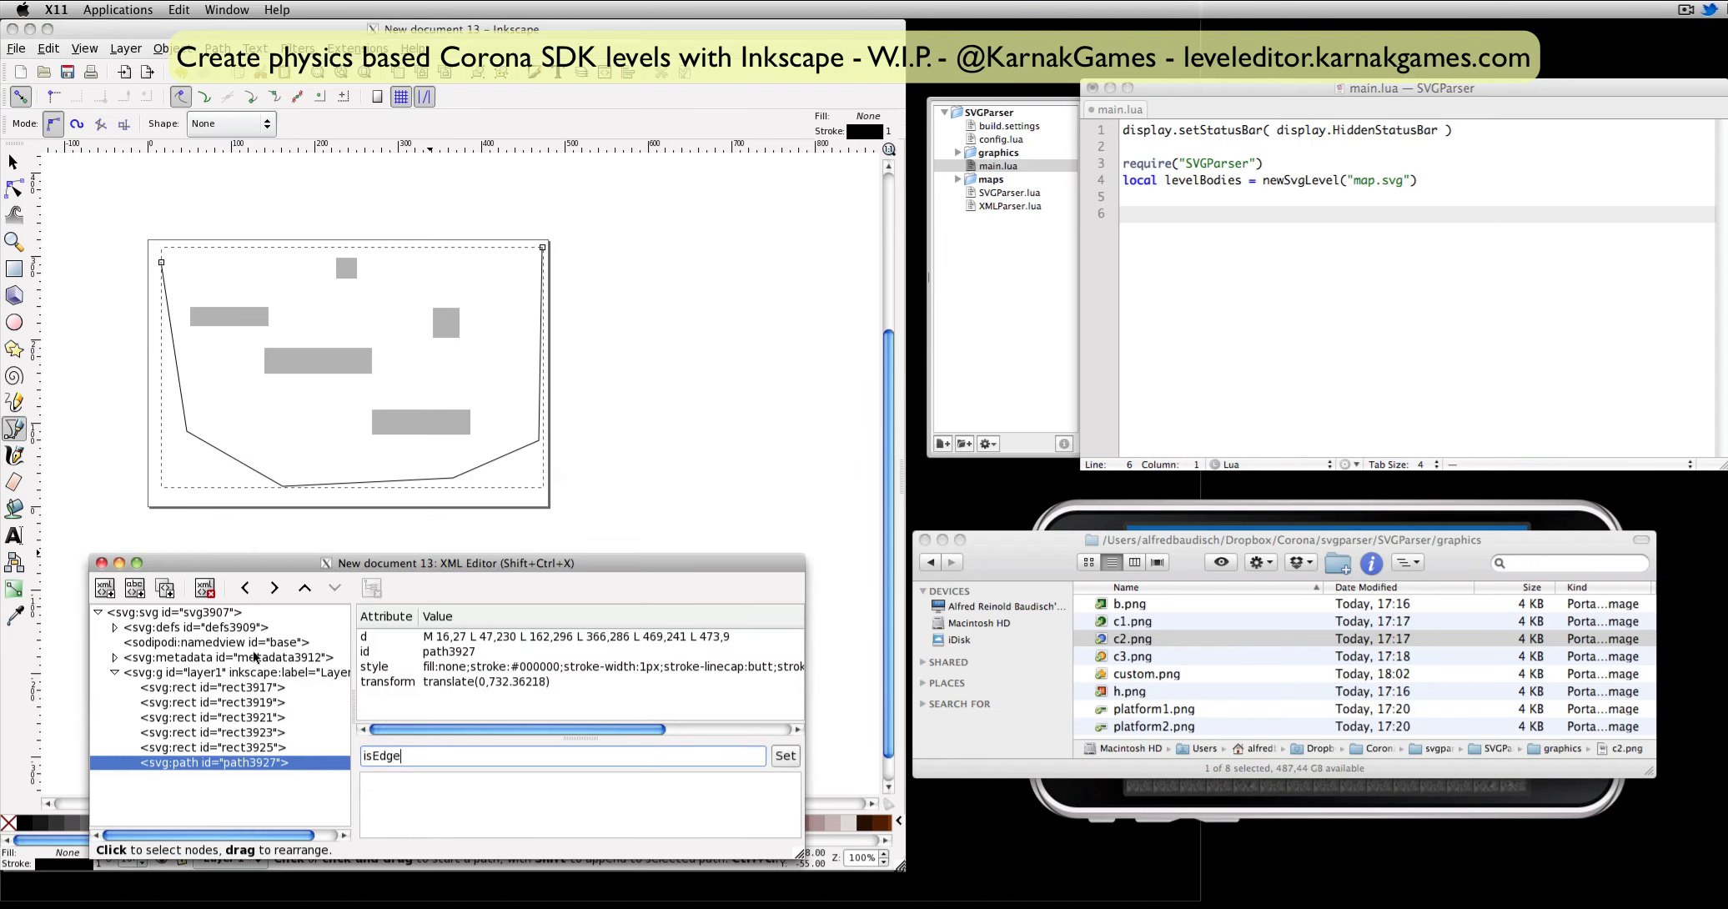
left_click(786, 756)
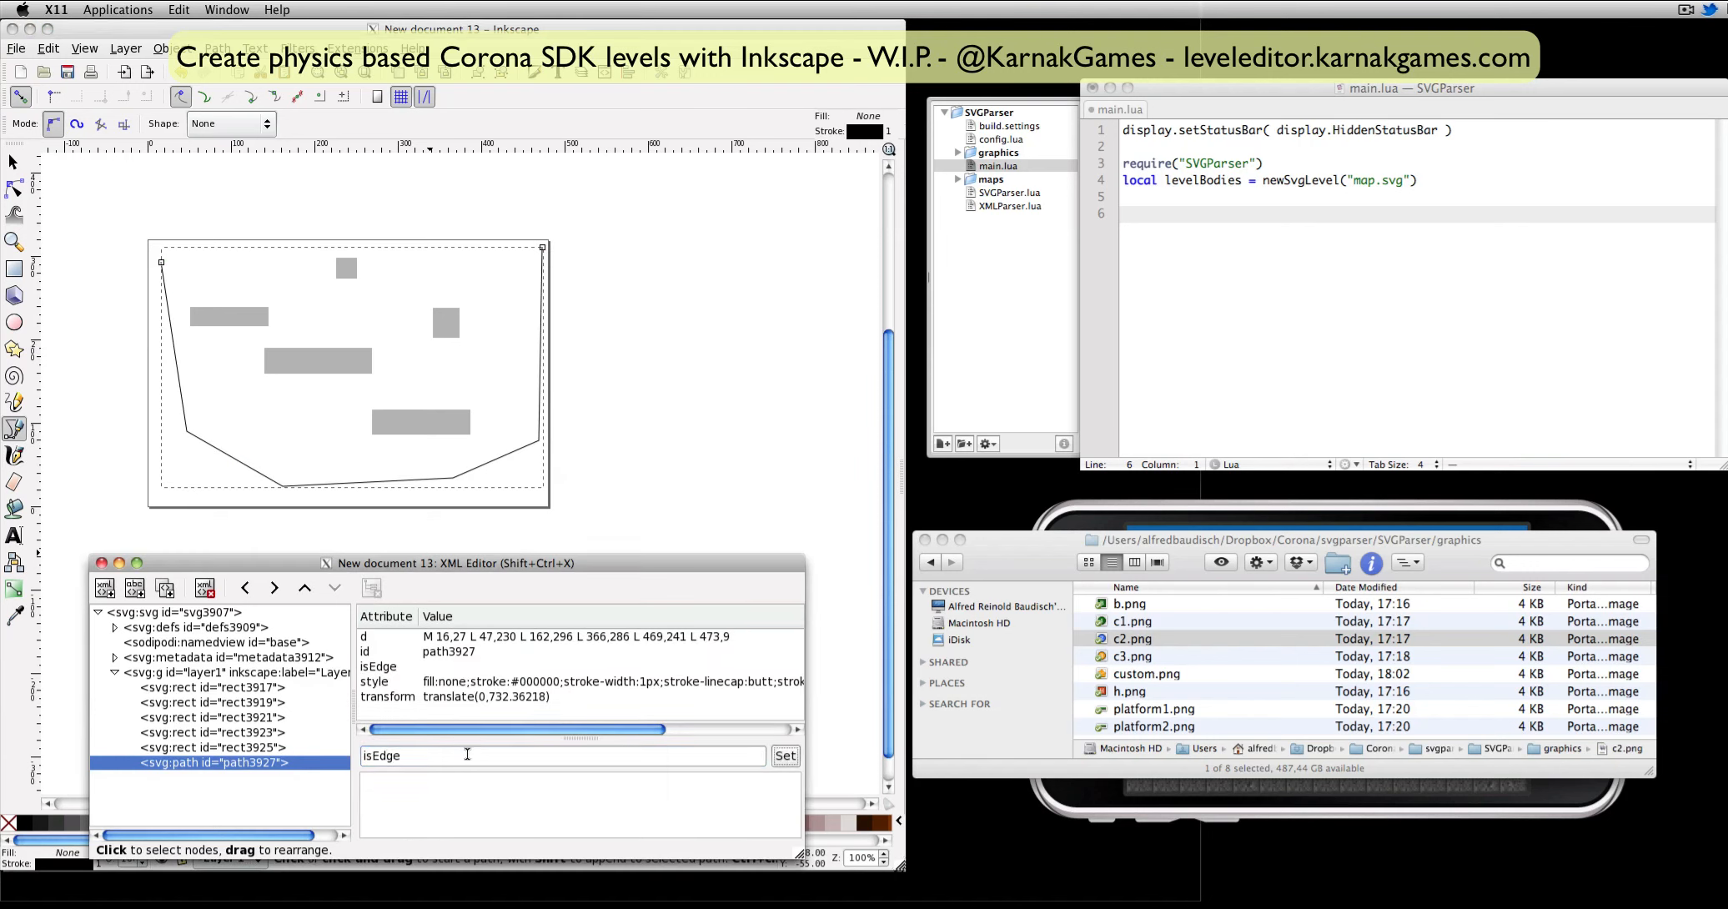
Add a friction attribute of 0.5 to the boundary path.
key("BackSpace")
key("BackSpace")
key("BackSpace")
key("BackSpace")
key("BackSpace")
key("BackSpace")
type("fricti")
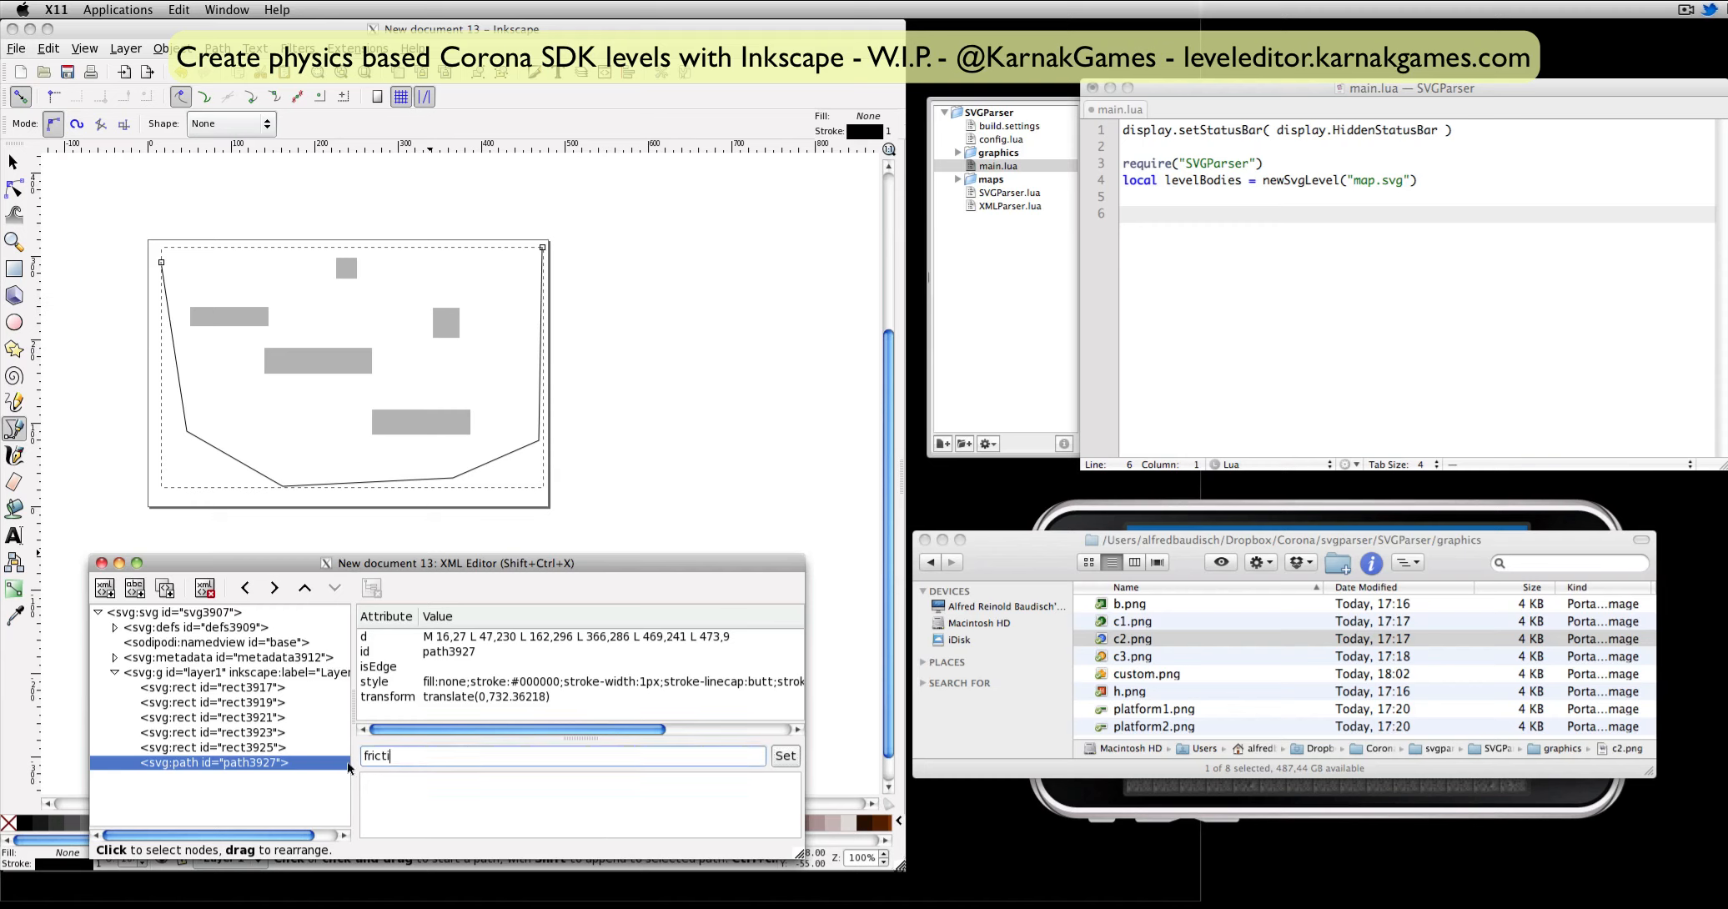
type("0.5")
left_click(786, 756)
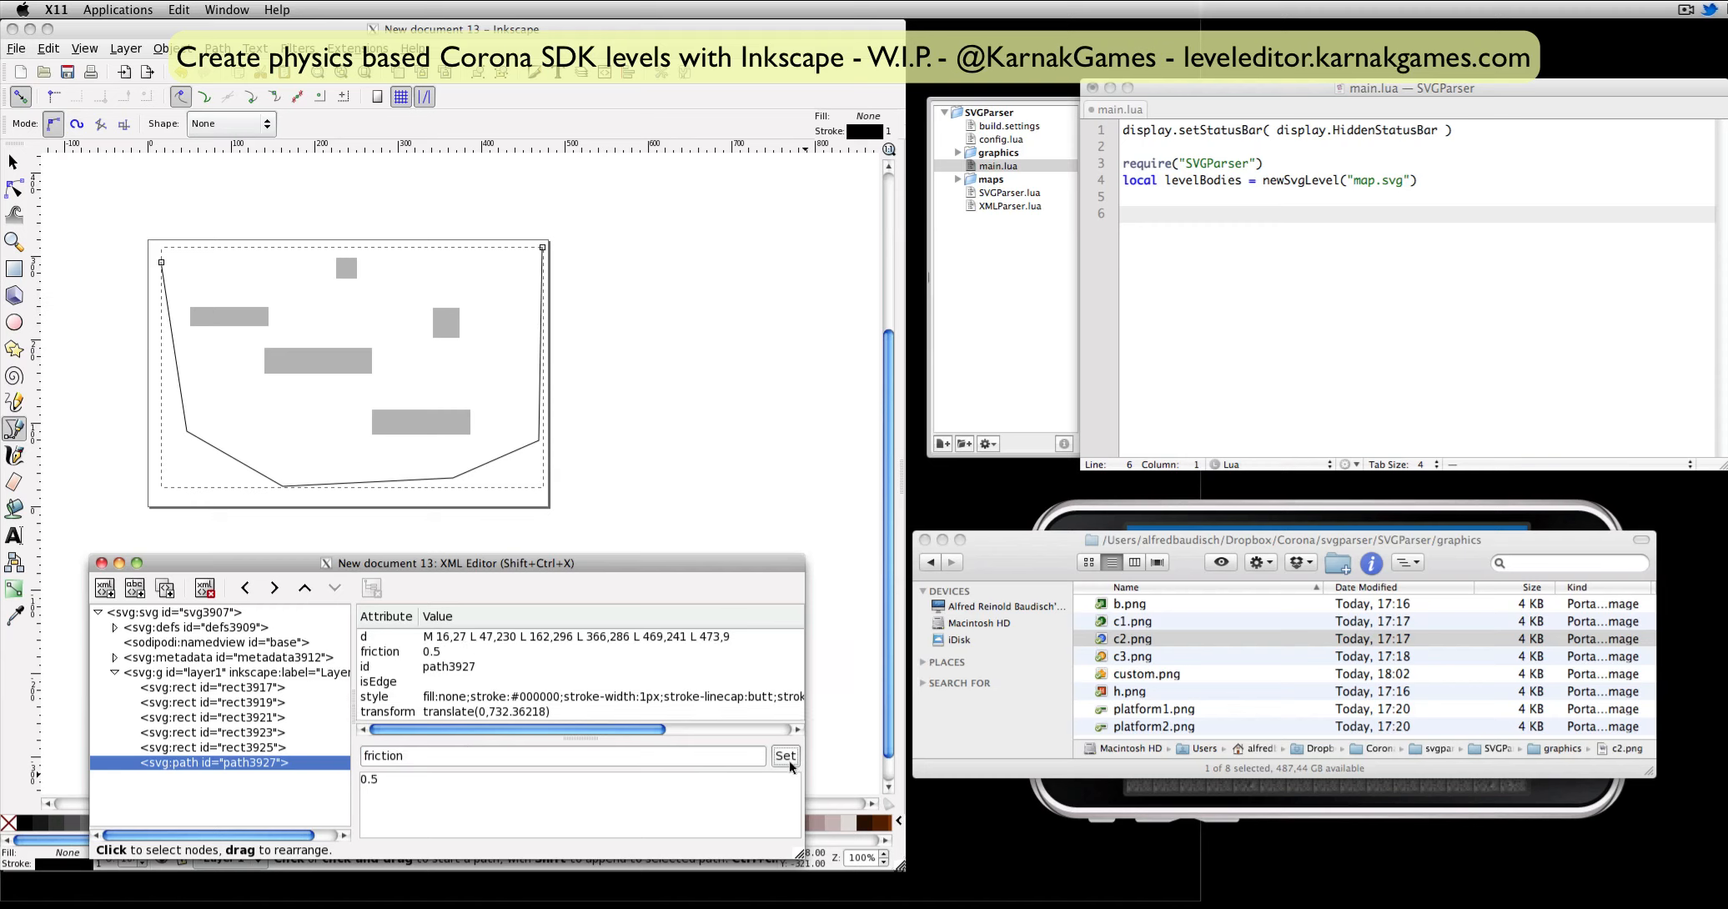
Save the drawing as maptest.svg in the project's maps folder.
left_click(68, 73)
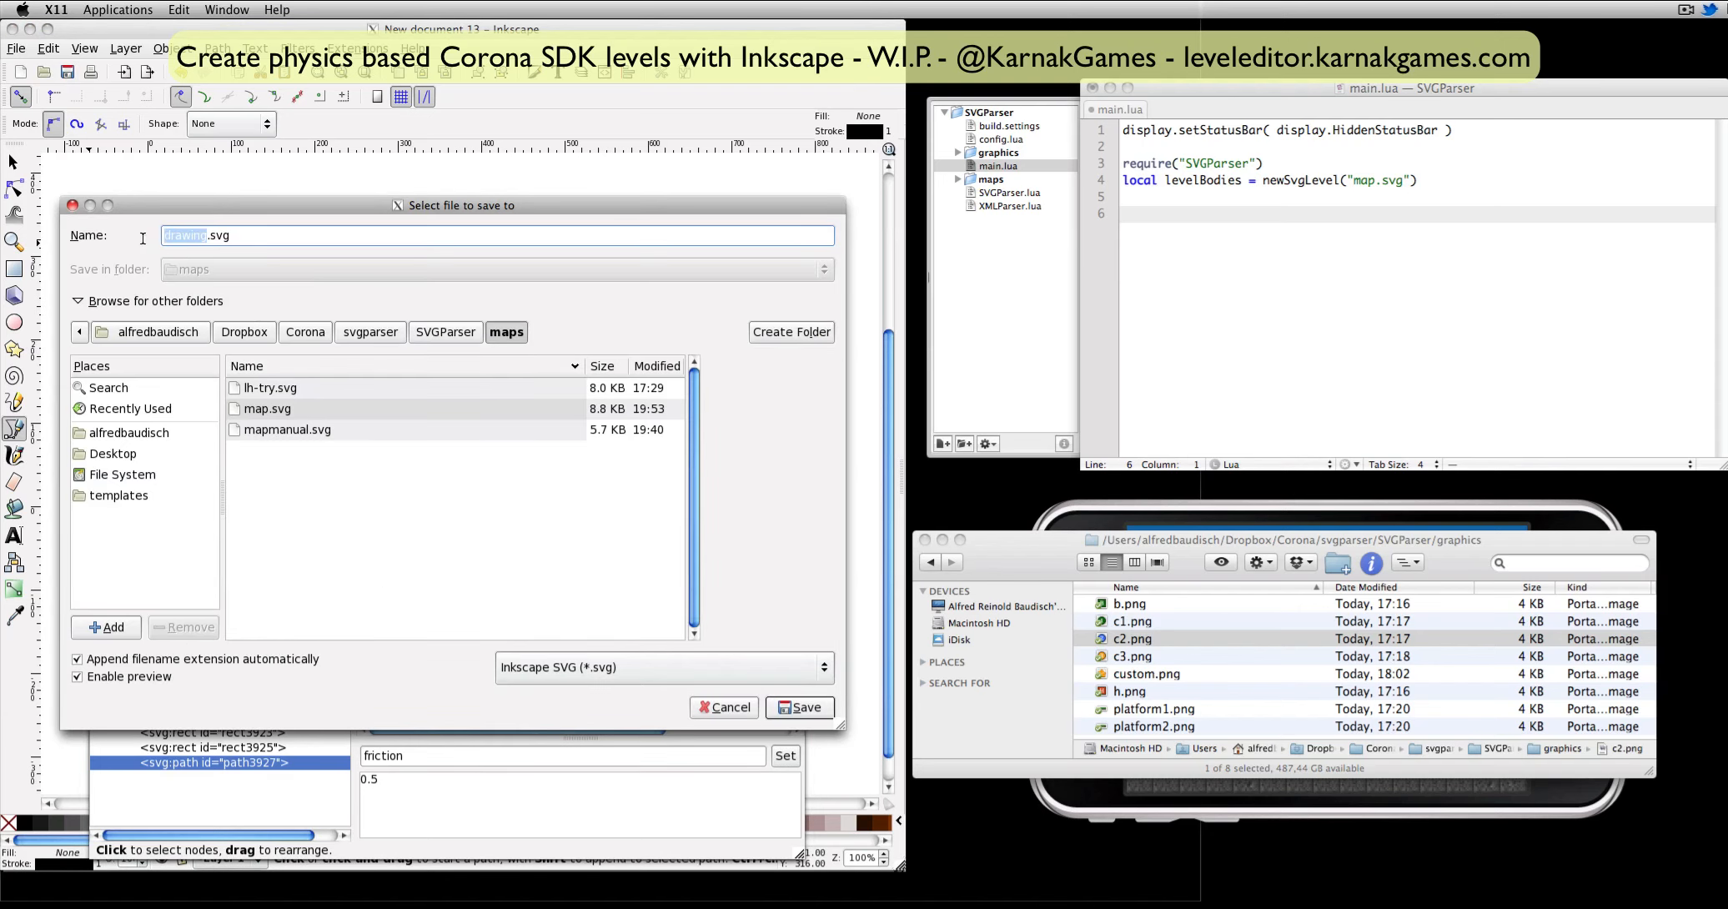
type("maptest")
left_click(800, 708)
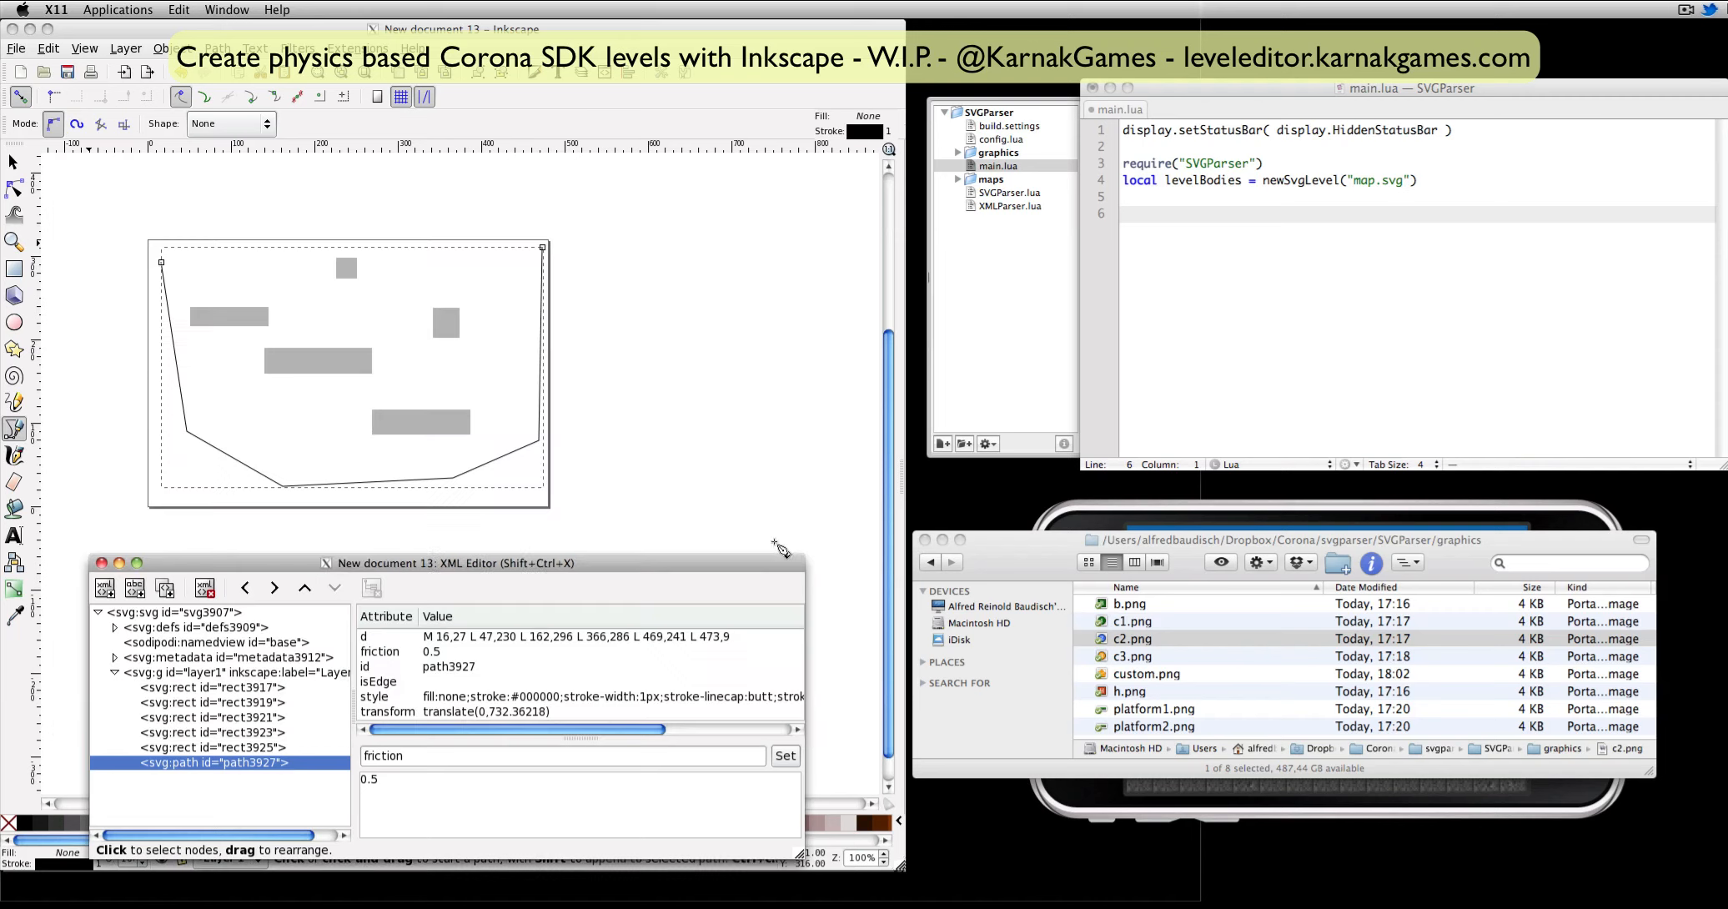
In TextMate, change the level file loaded in main.lua to maptest.svg and run the project in the Corona Simulator.
left_click(1363, 187)
left_click(1373, 181)
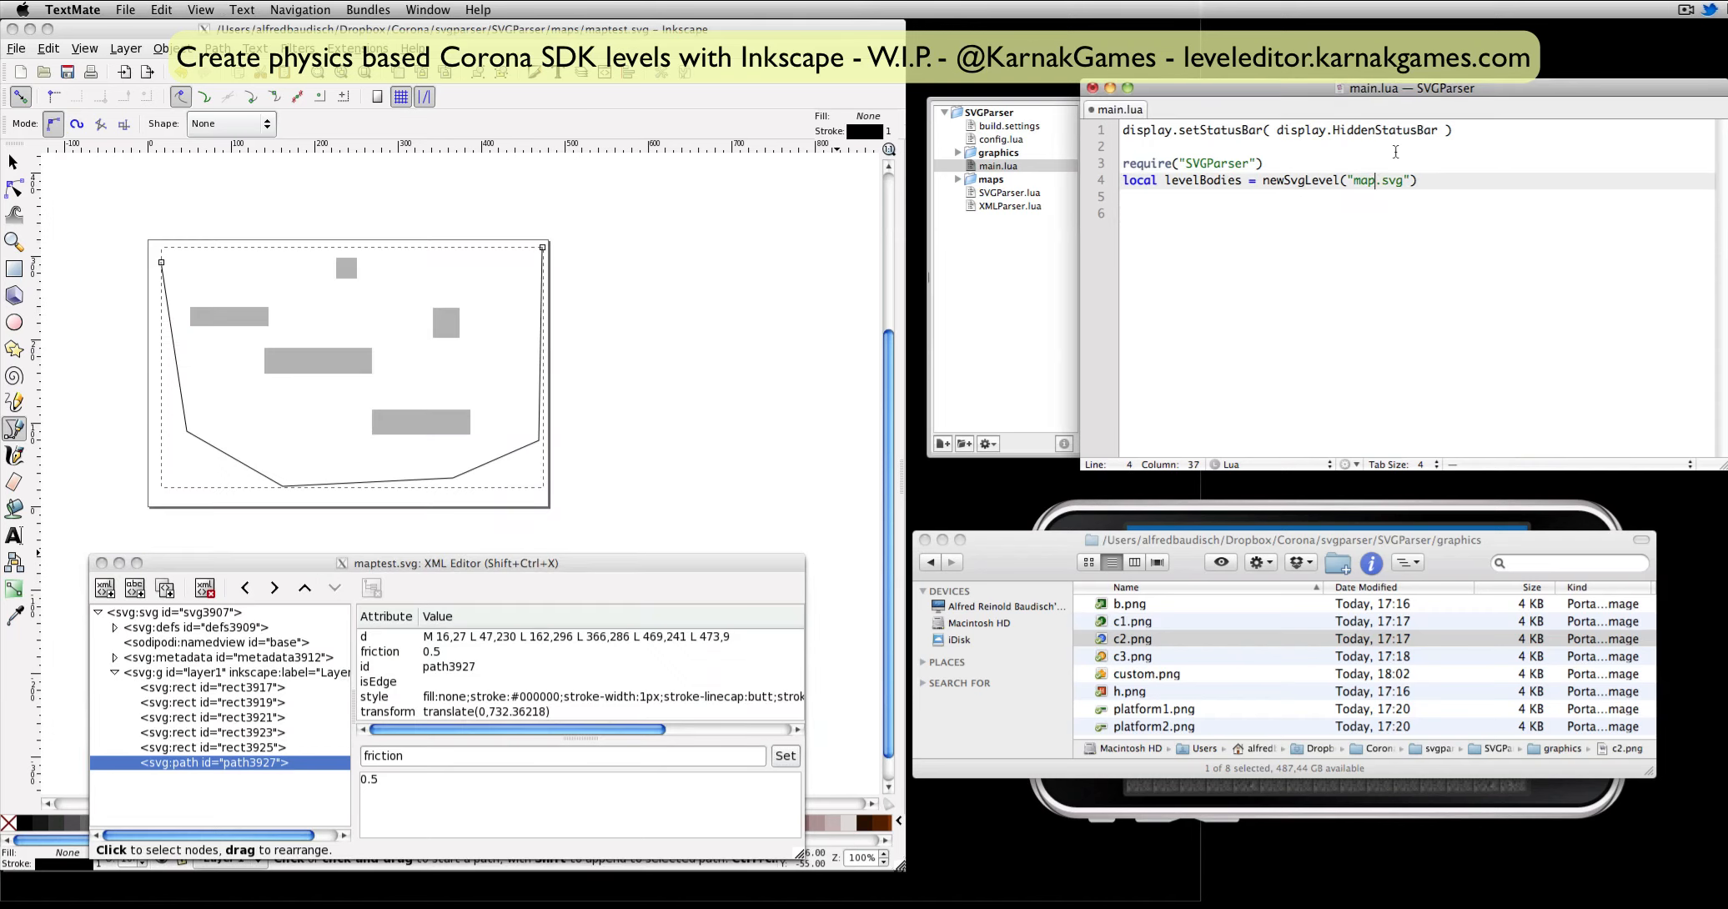
type("test")
key("super+r")
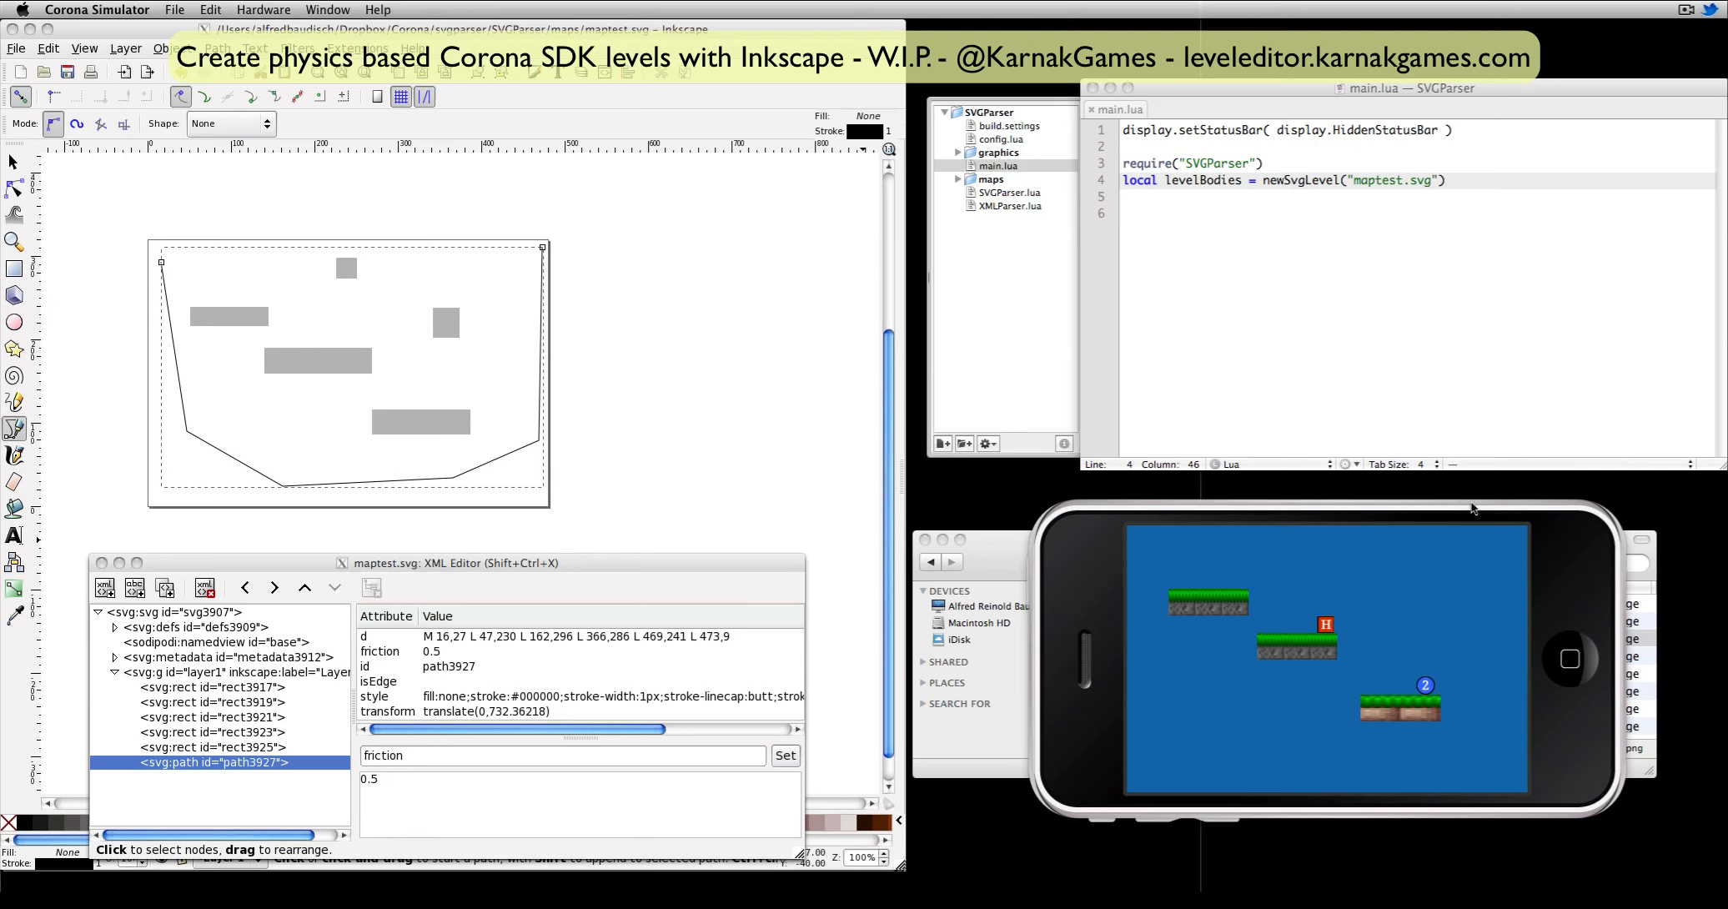
left_click(1492, 211)
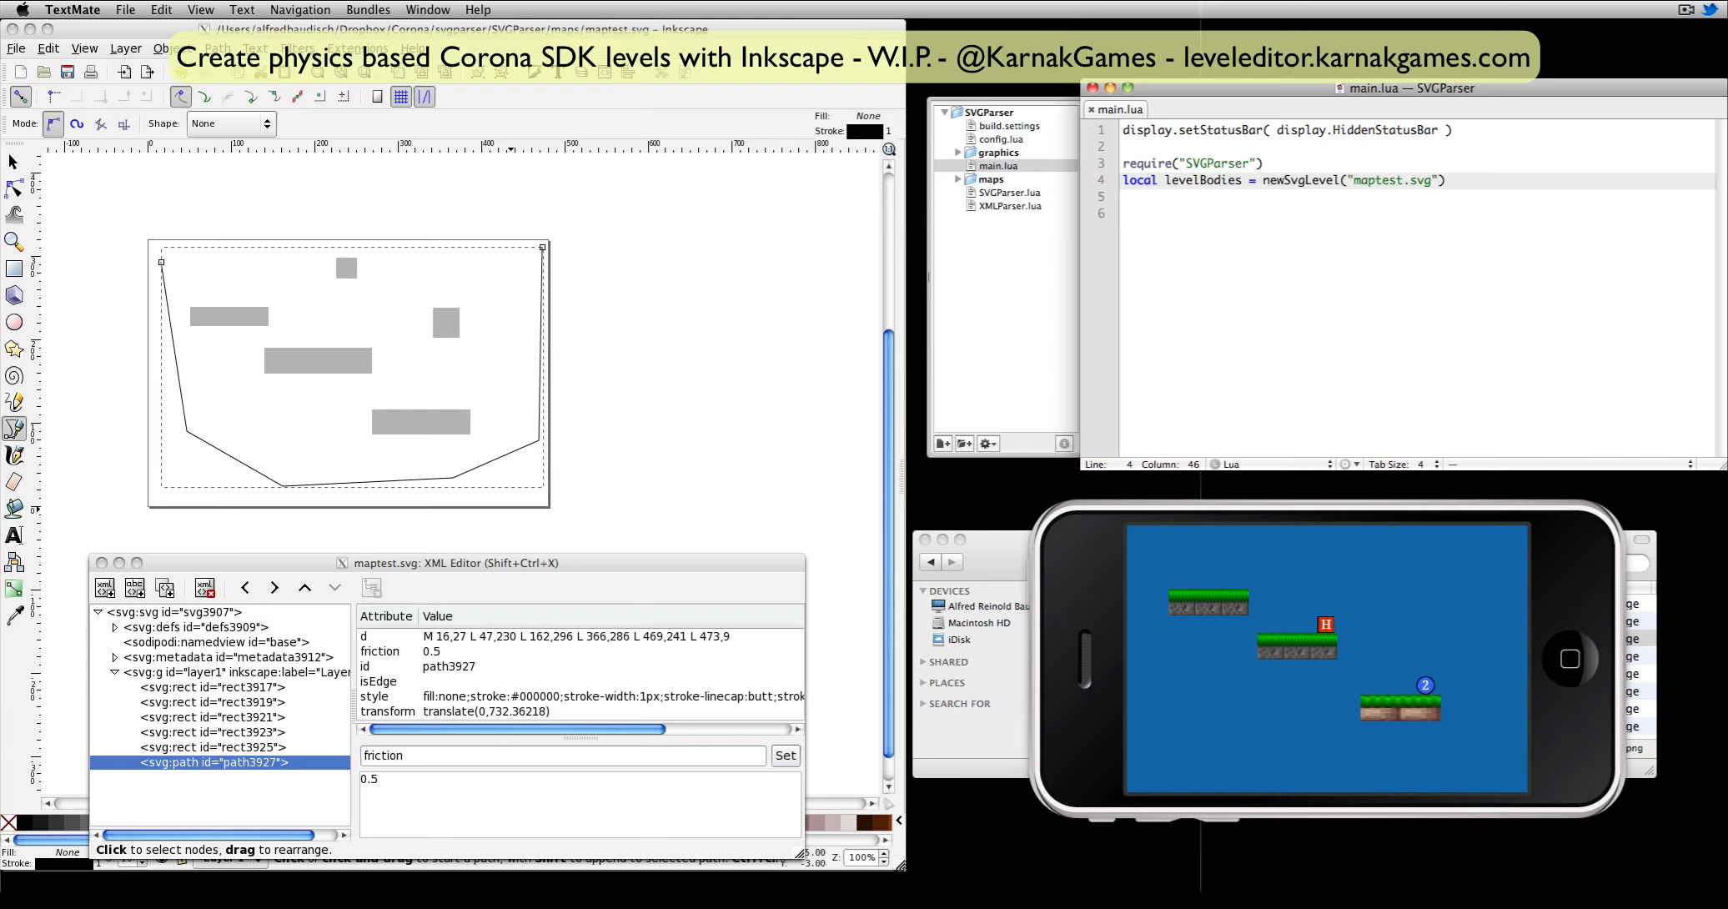
Try adding a "debug" argument to the newSvgLevel call in main.lua and save the file.
key("Right")
type(", \"debug")
key("super+s")
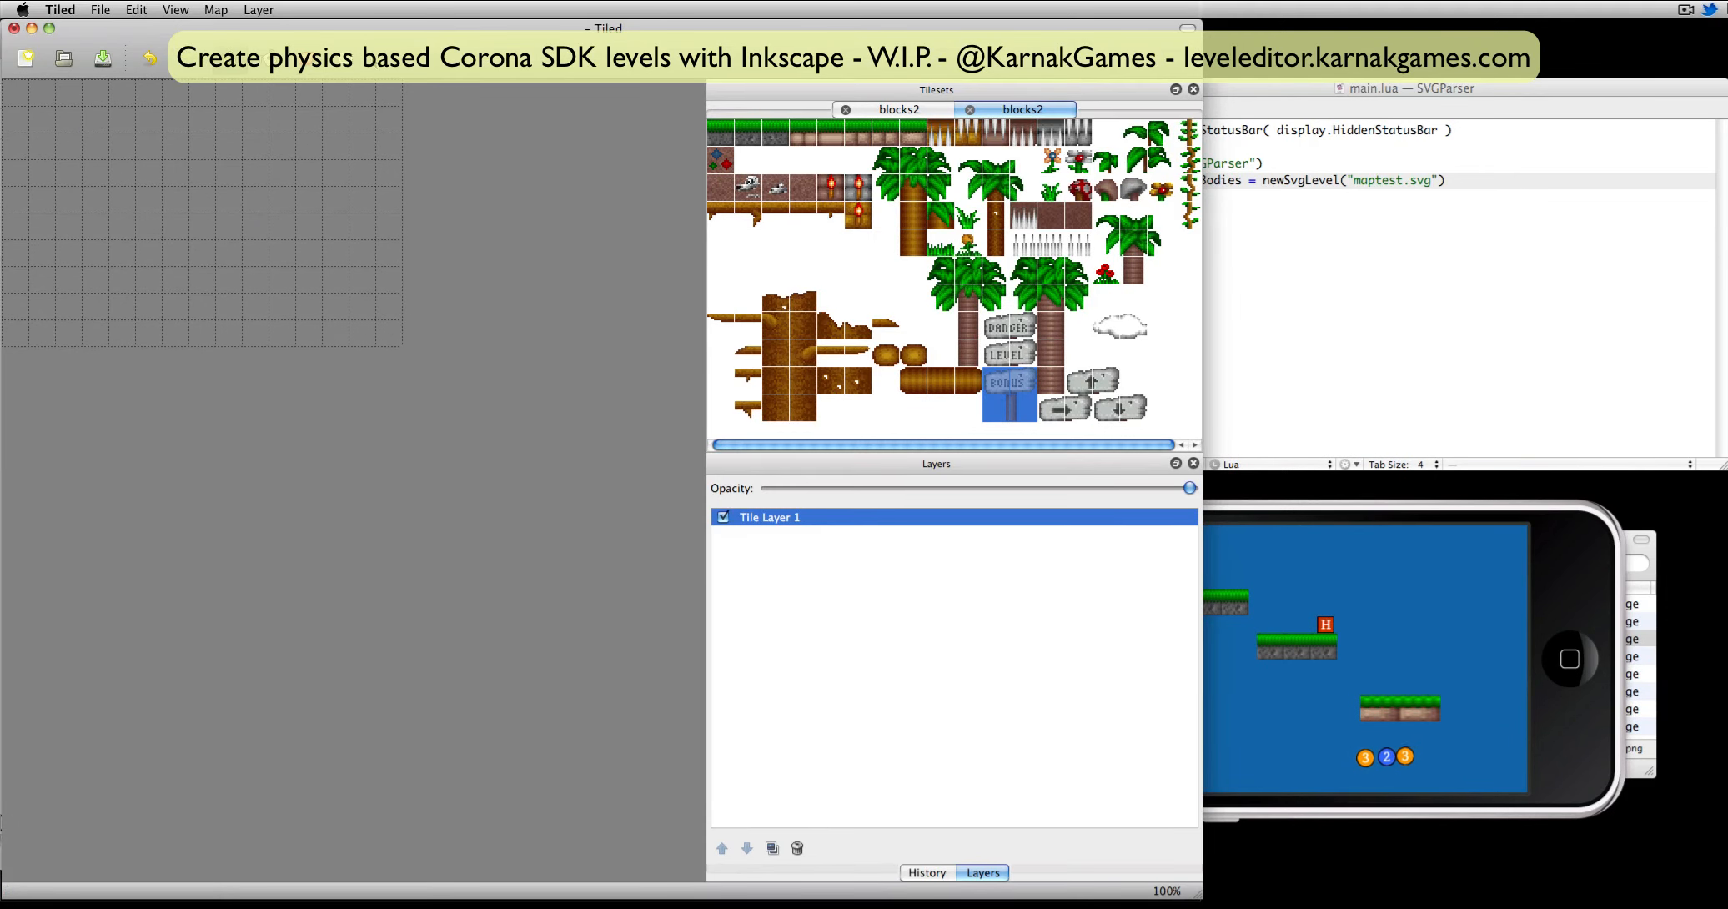
In Tiled, paint a full-width row of grass-topped stone along the map's bottom edge and three three-tile platforms above it.
left_click_drag(714, 132, 769, 138)
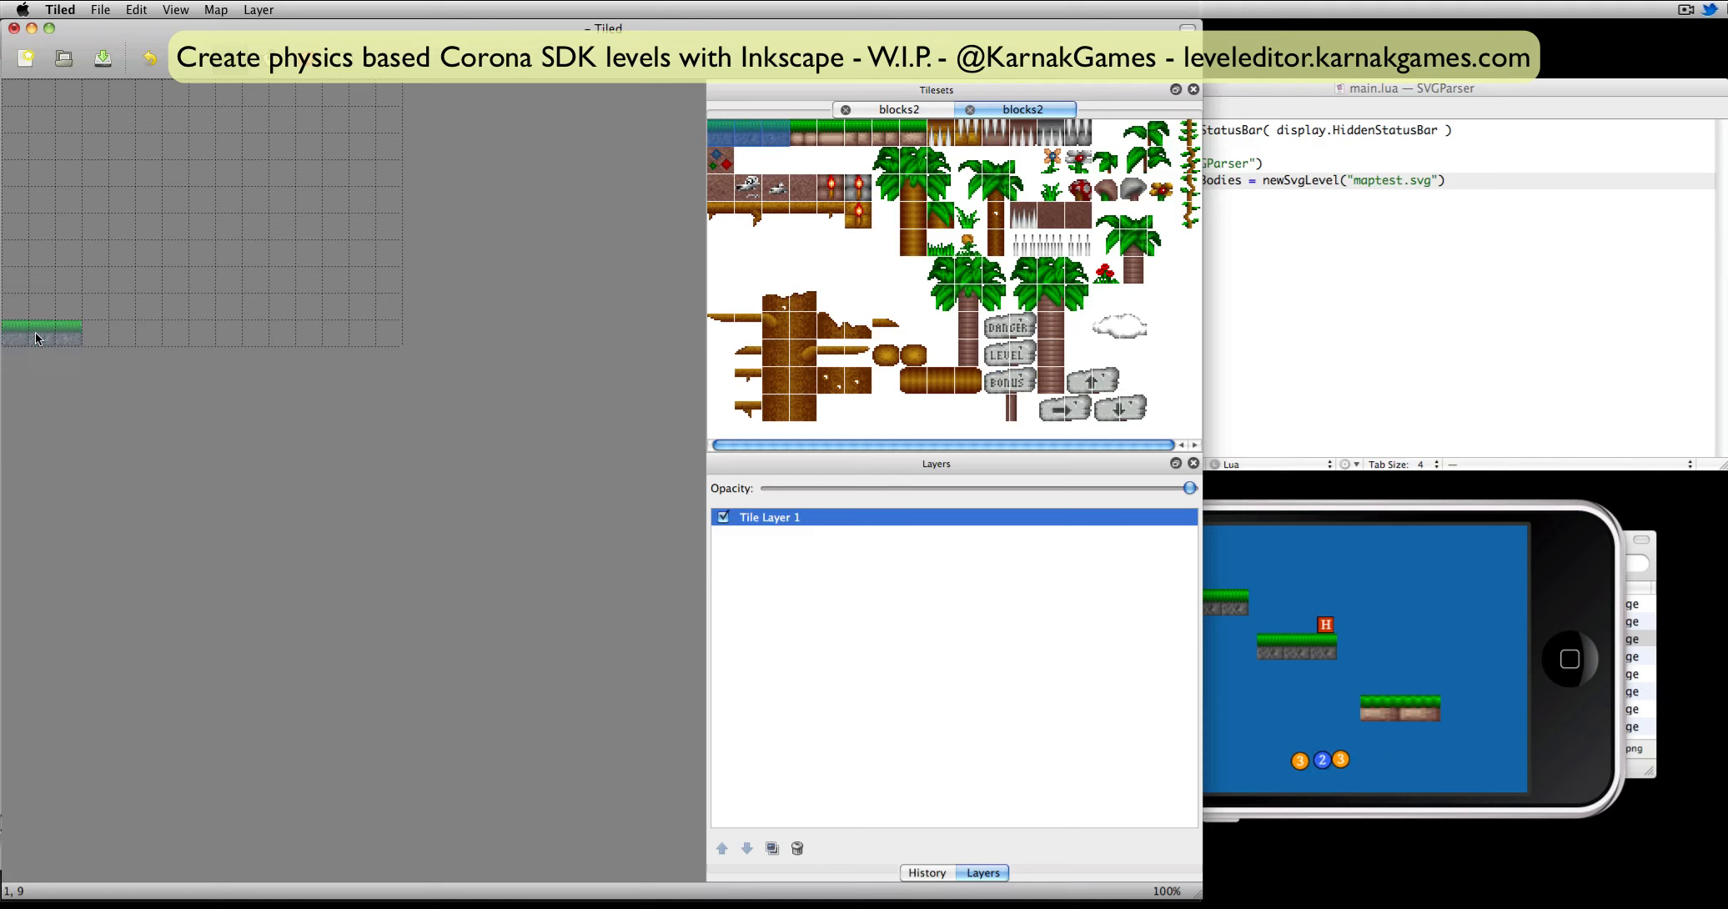
left_click_drag(35, 332, 389, 332)
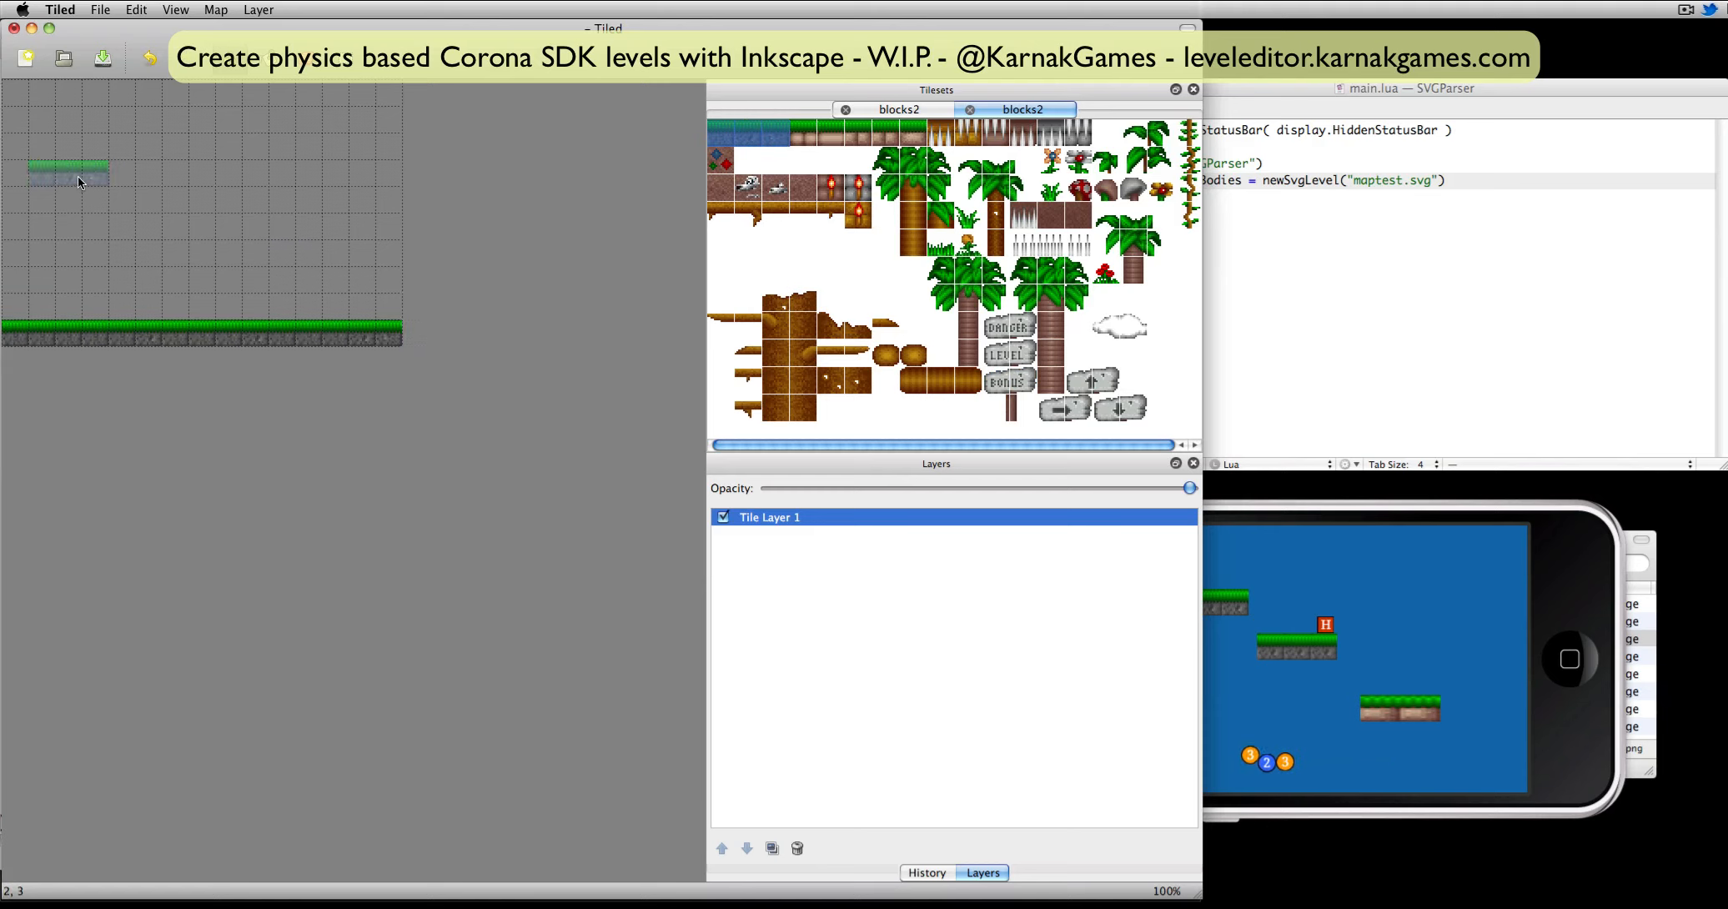
left_click(81, 175)
left_click(191, 227)
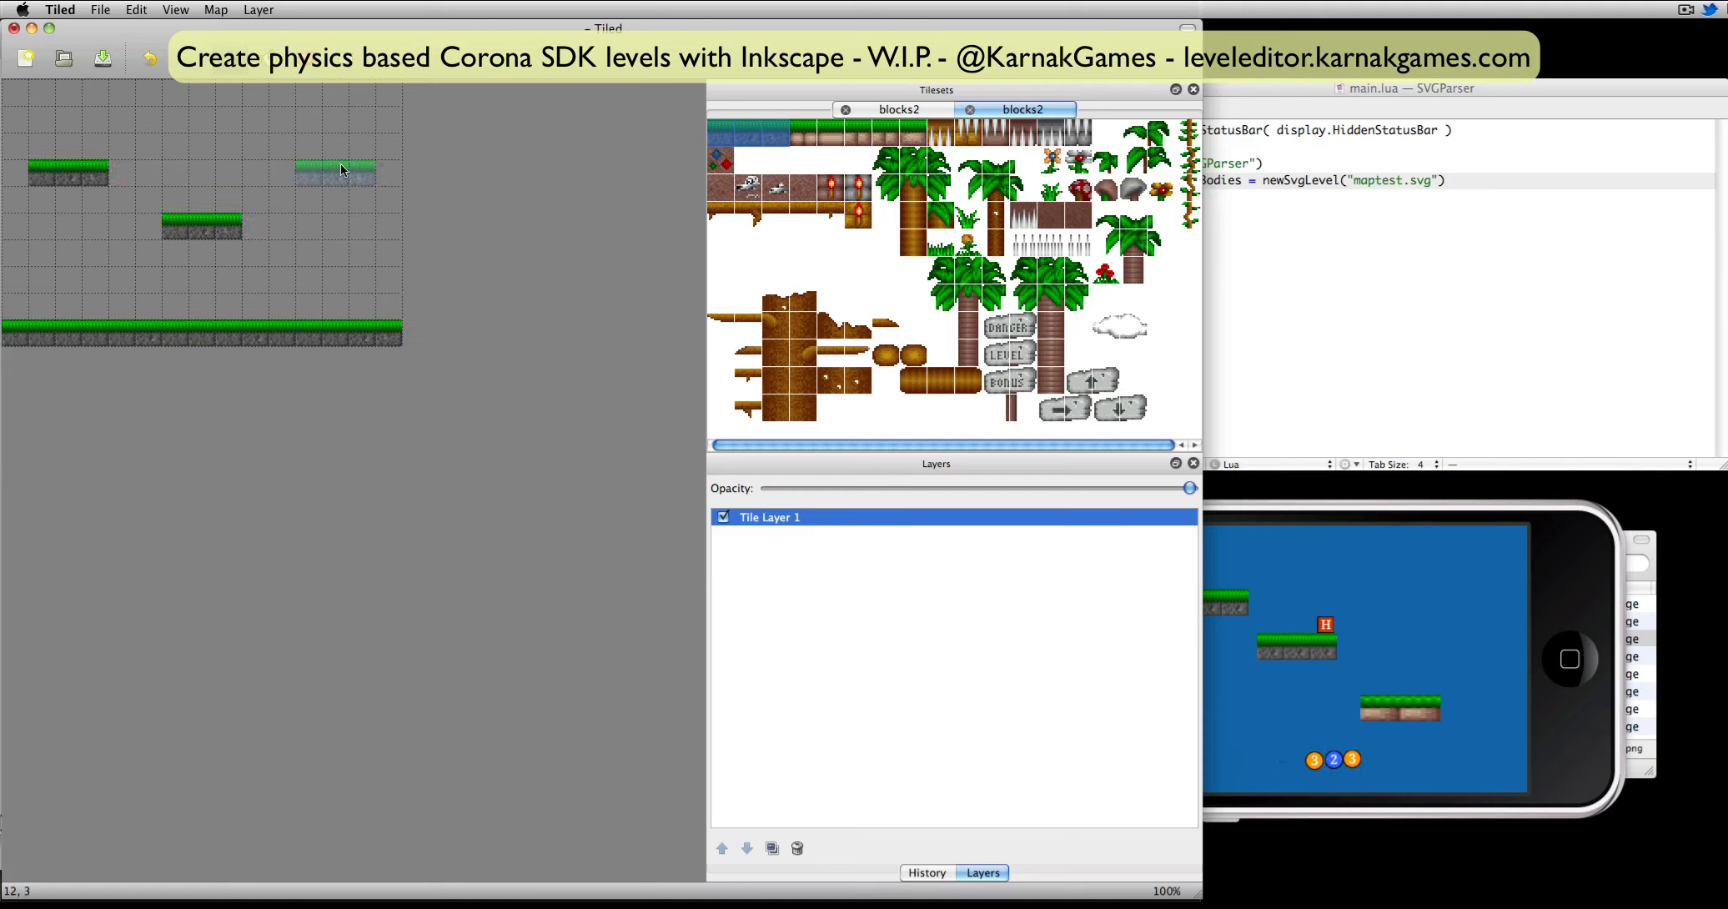
left_click(342, 170)
Place a red mushroom and a flower near each end of the ground, plus a brown-based grass platform at the map's top center.
left_click(1078, 188)
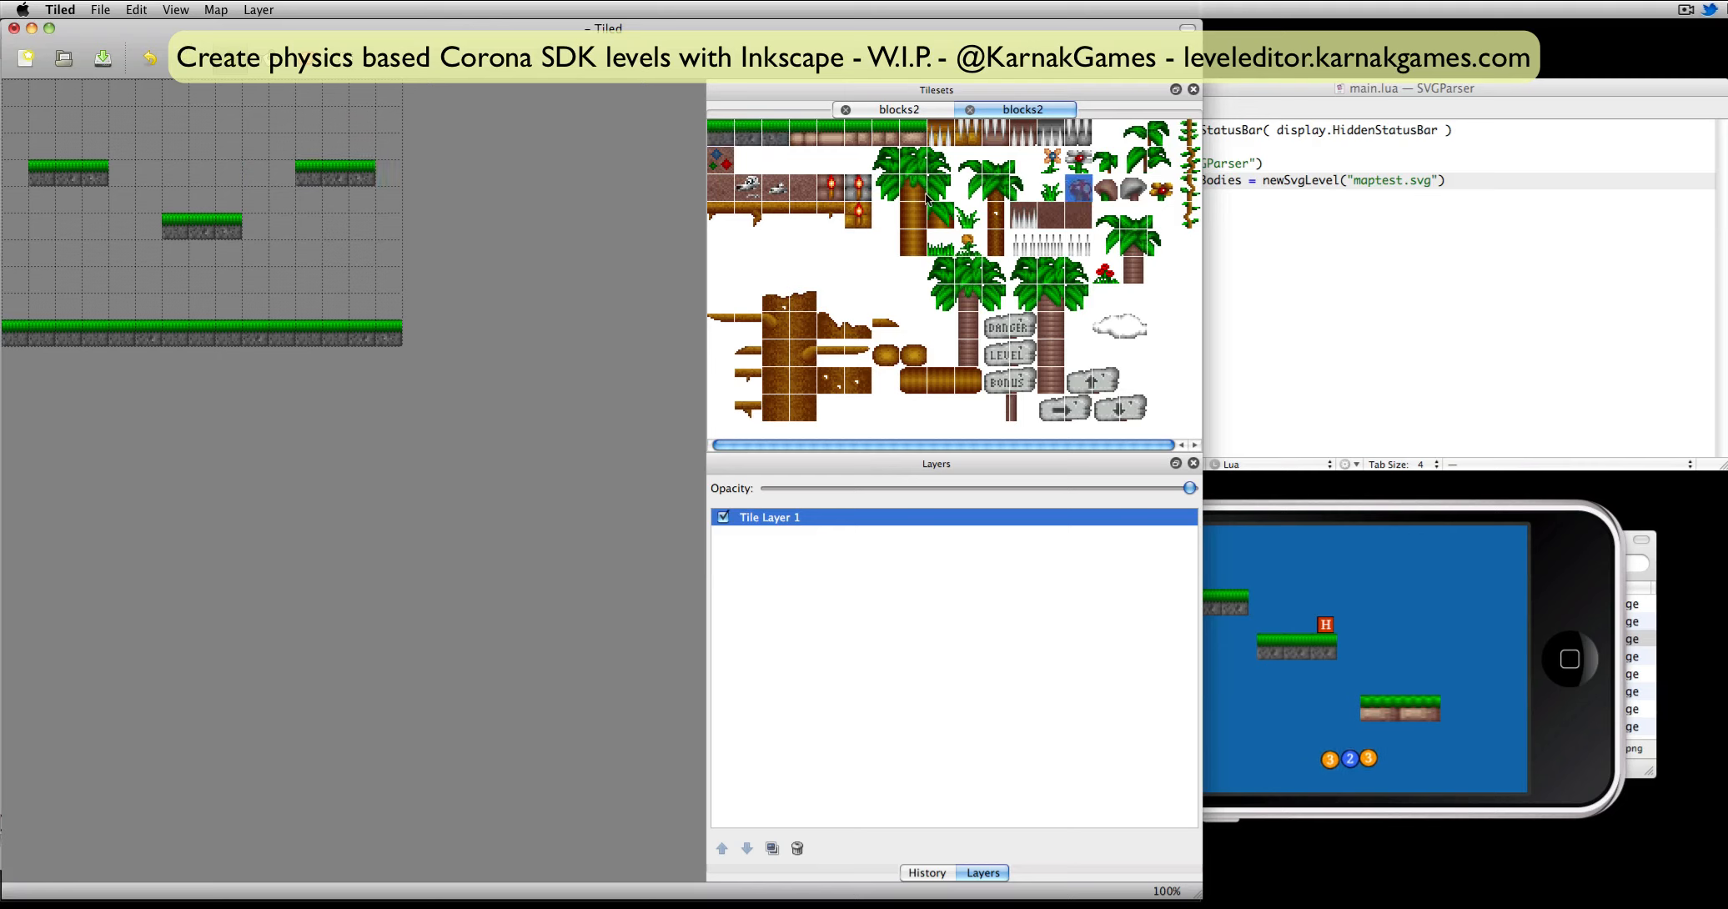
left_click(43, 308)
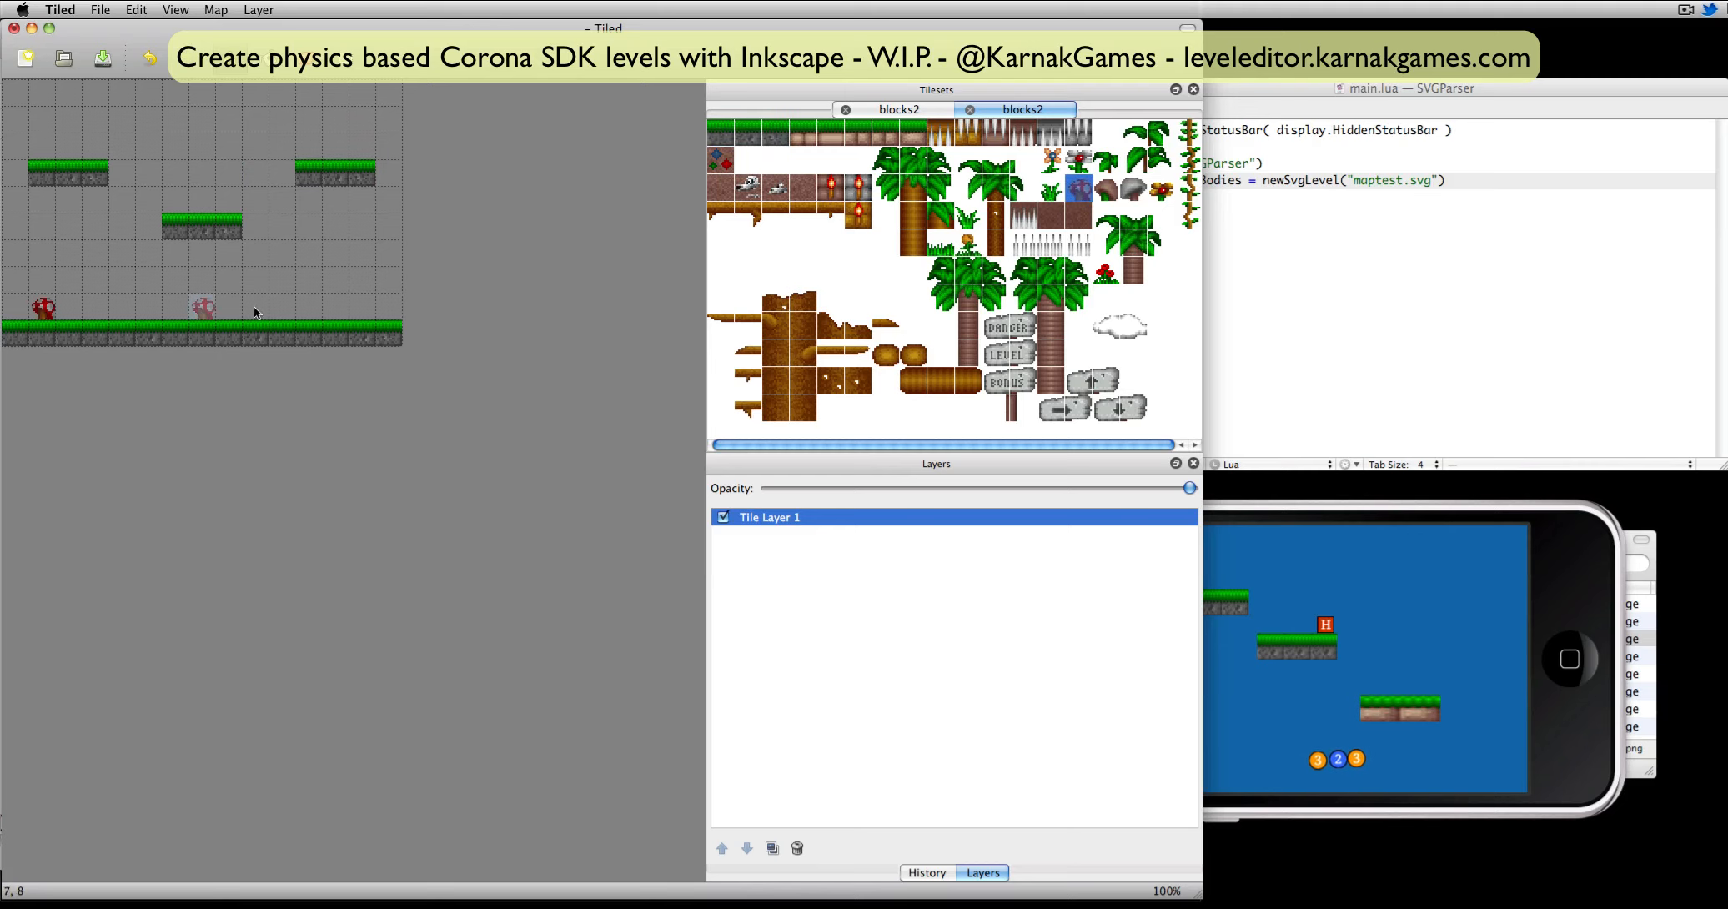
left_click(488, 315)
left_click(1048, 164)
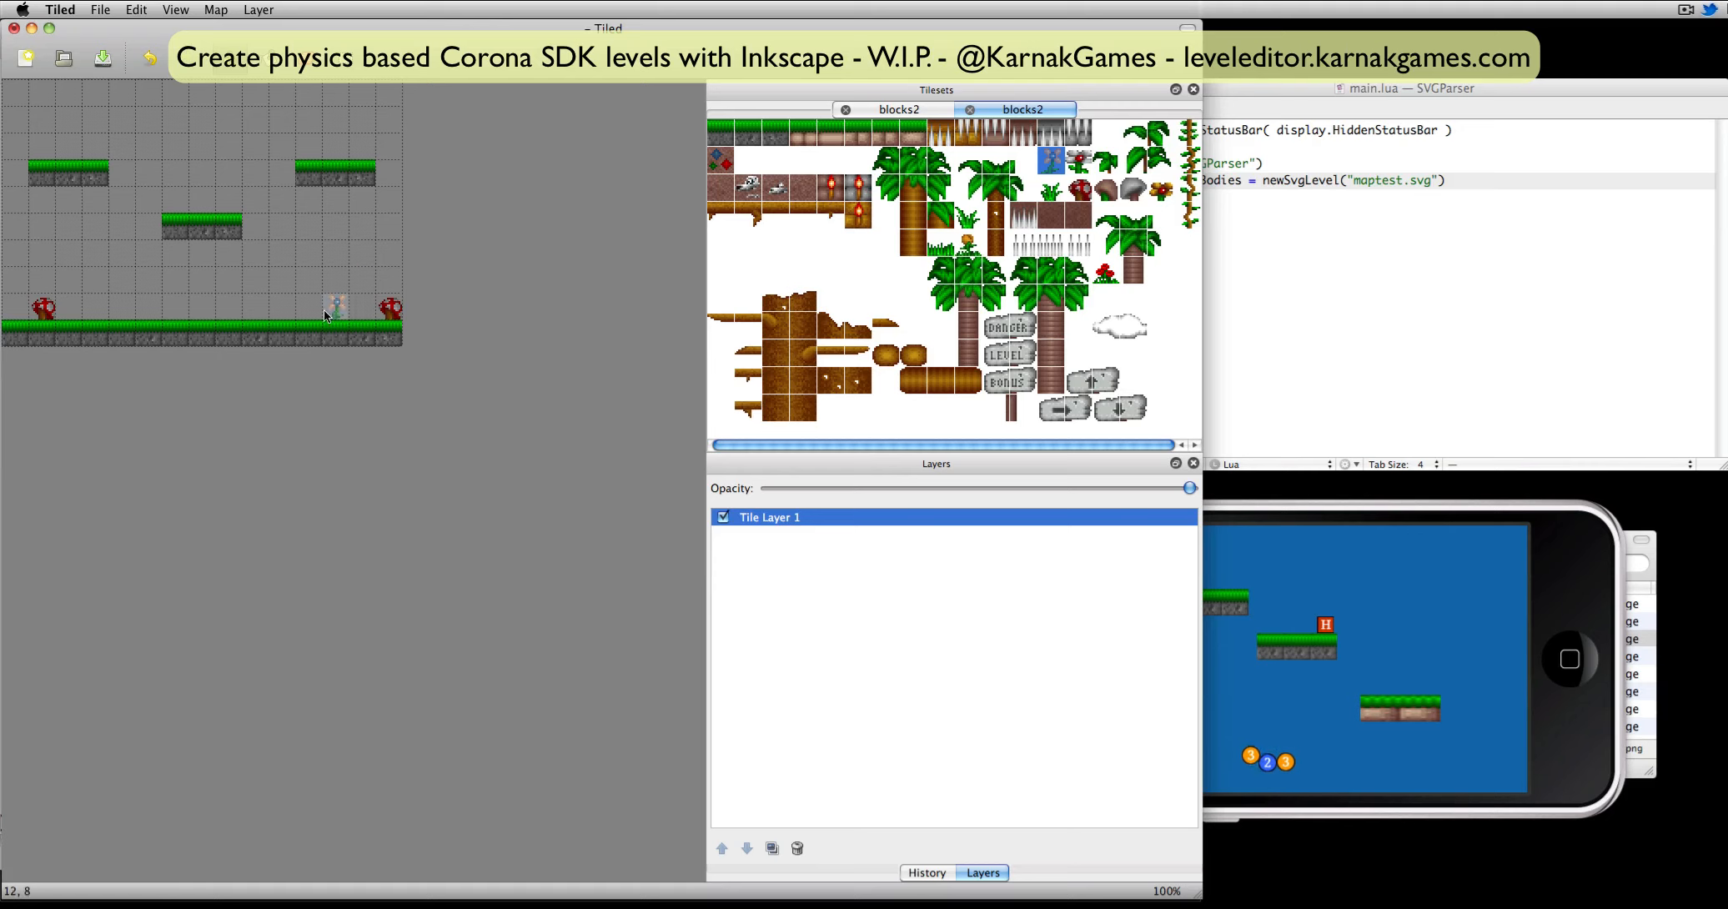
left_click(363, 306)
left_click(106, 315)
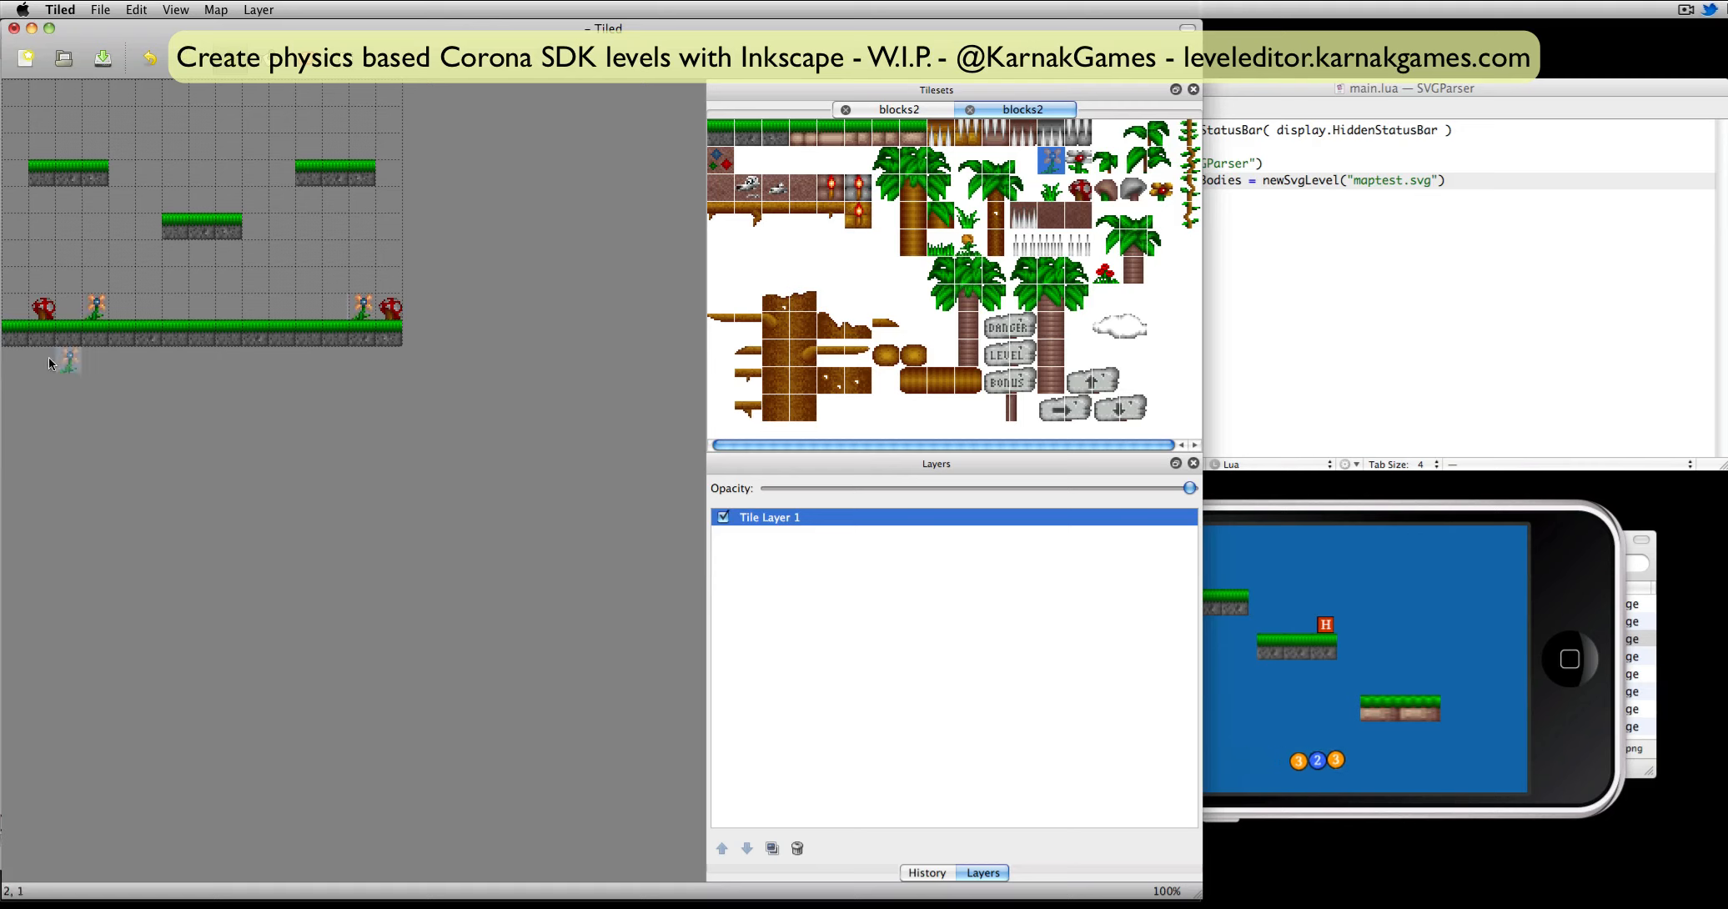
left_click_drag(809, 135, 868, 134)
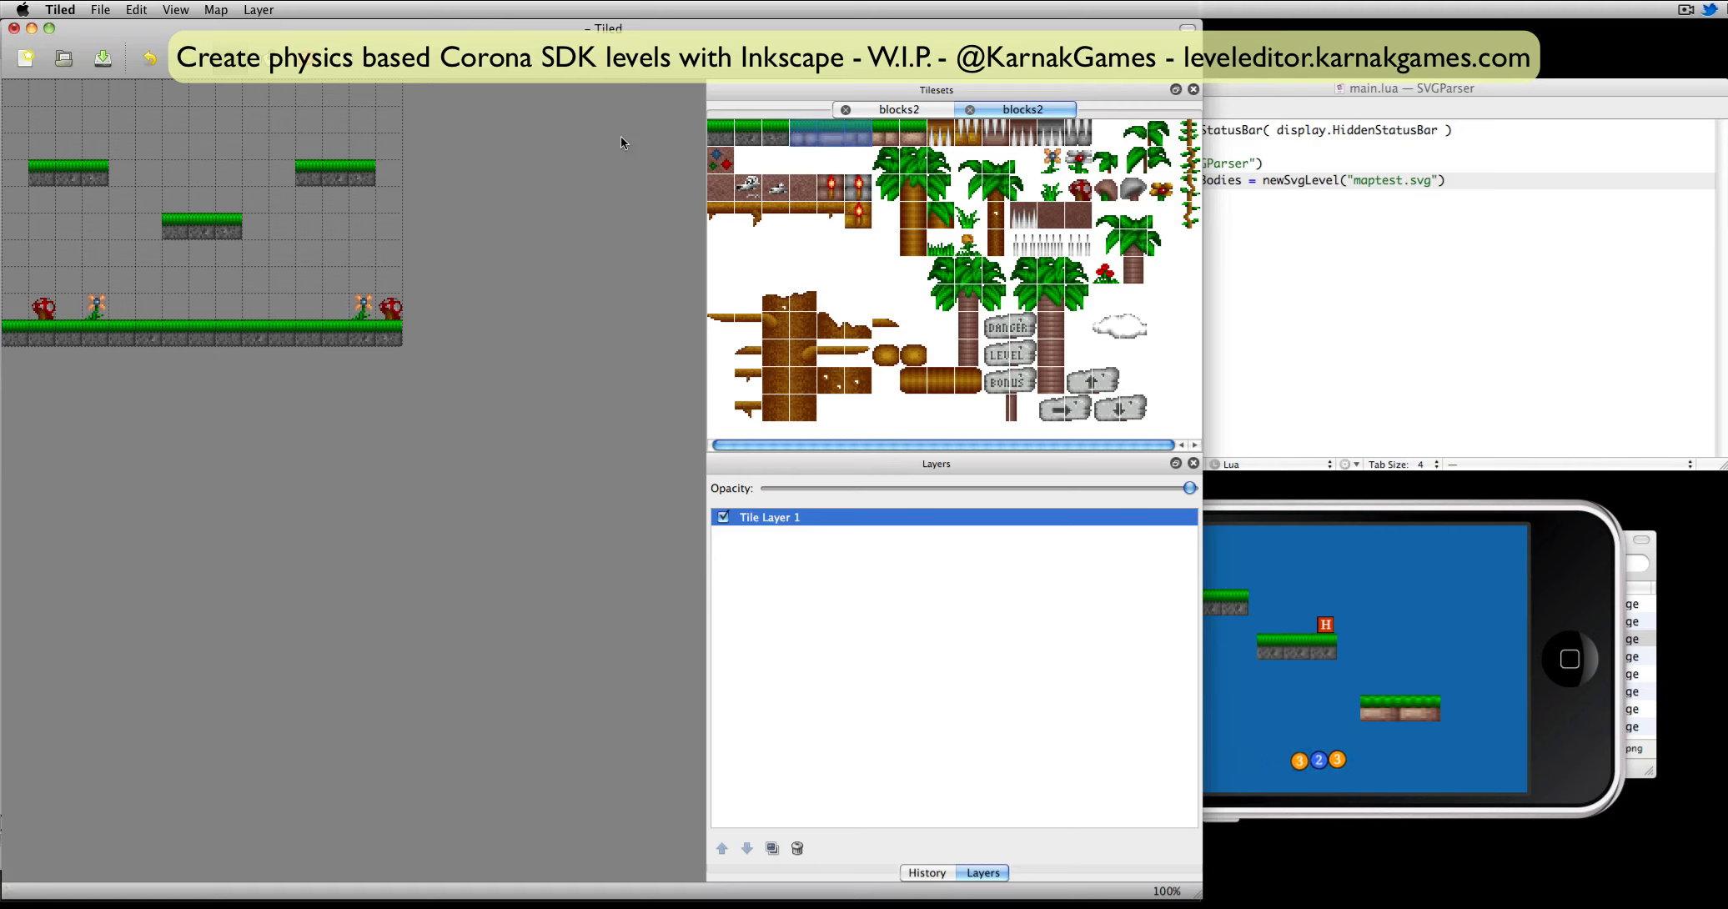
left_click(203, 130)
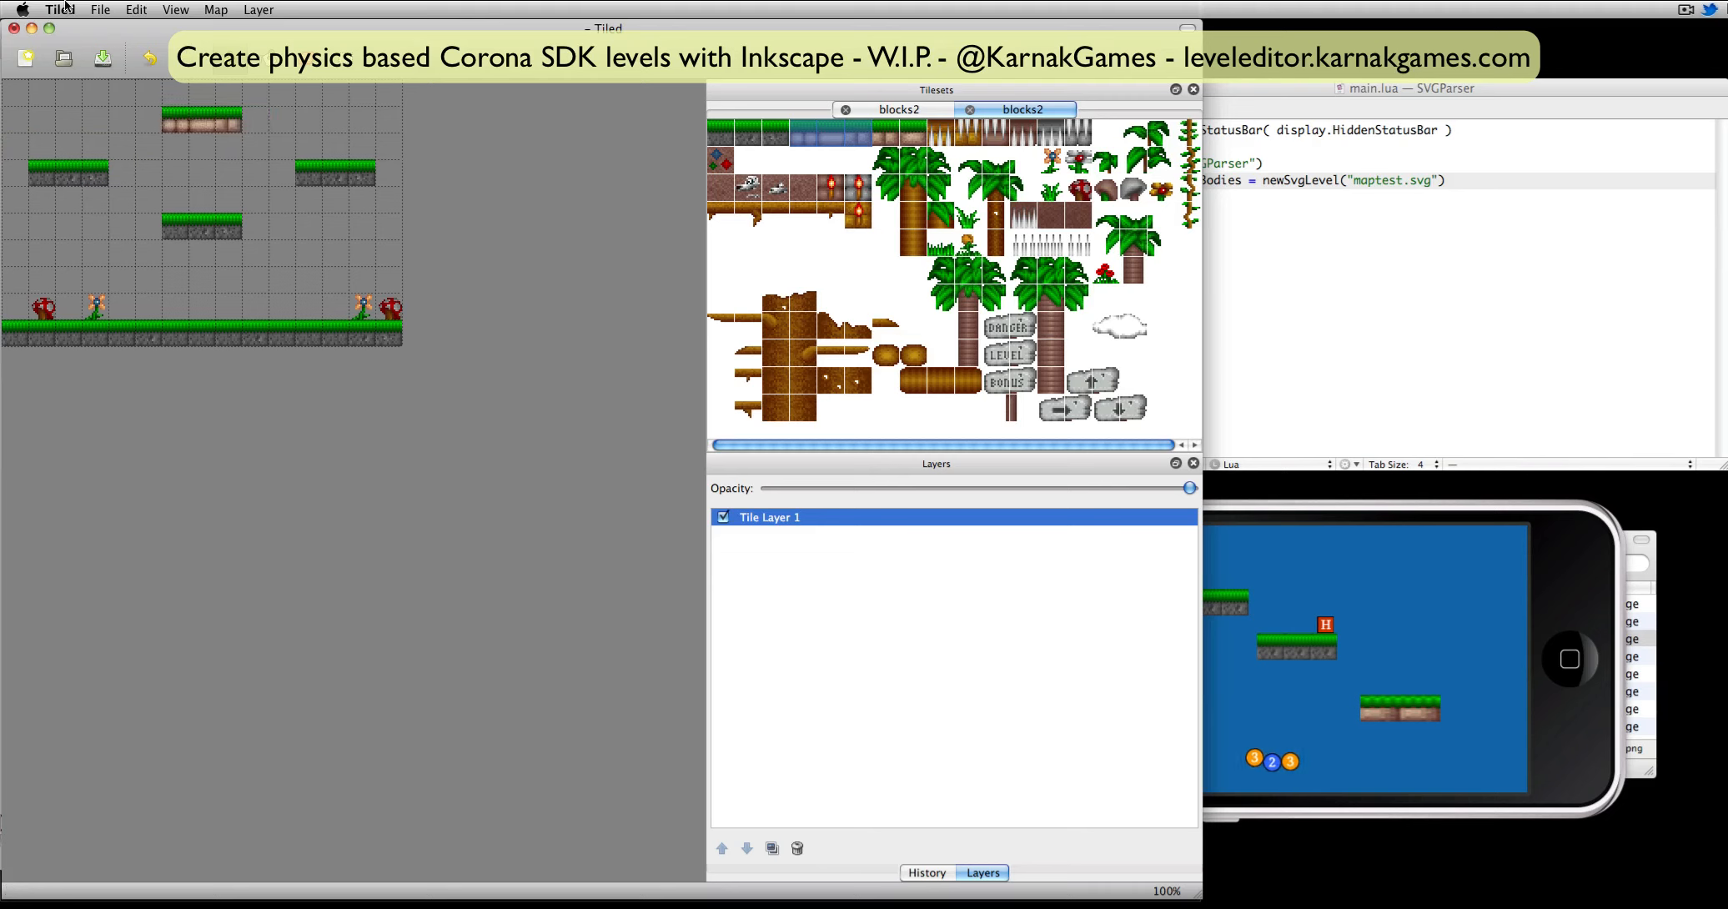
Save the tile map as an image named maptiled.png in the project's maps folder.
left_click(100, 9)
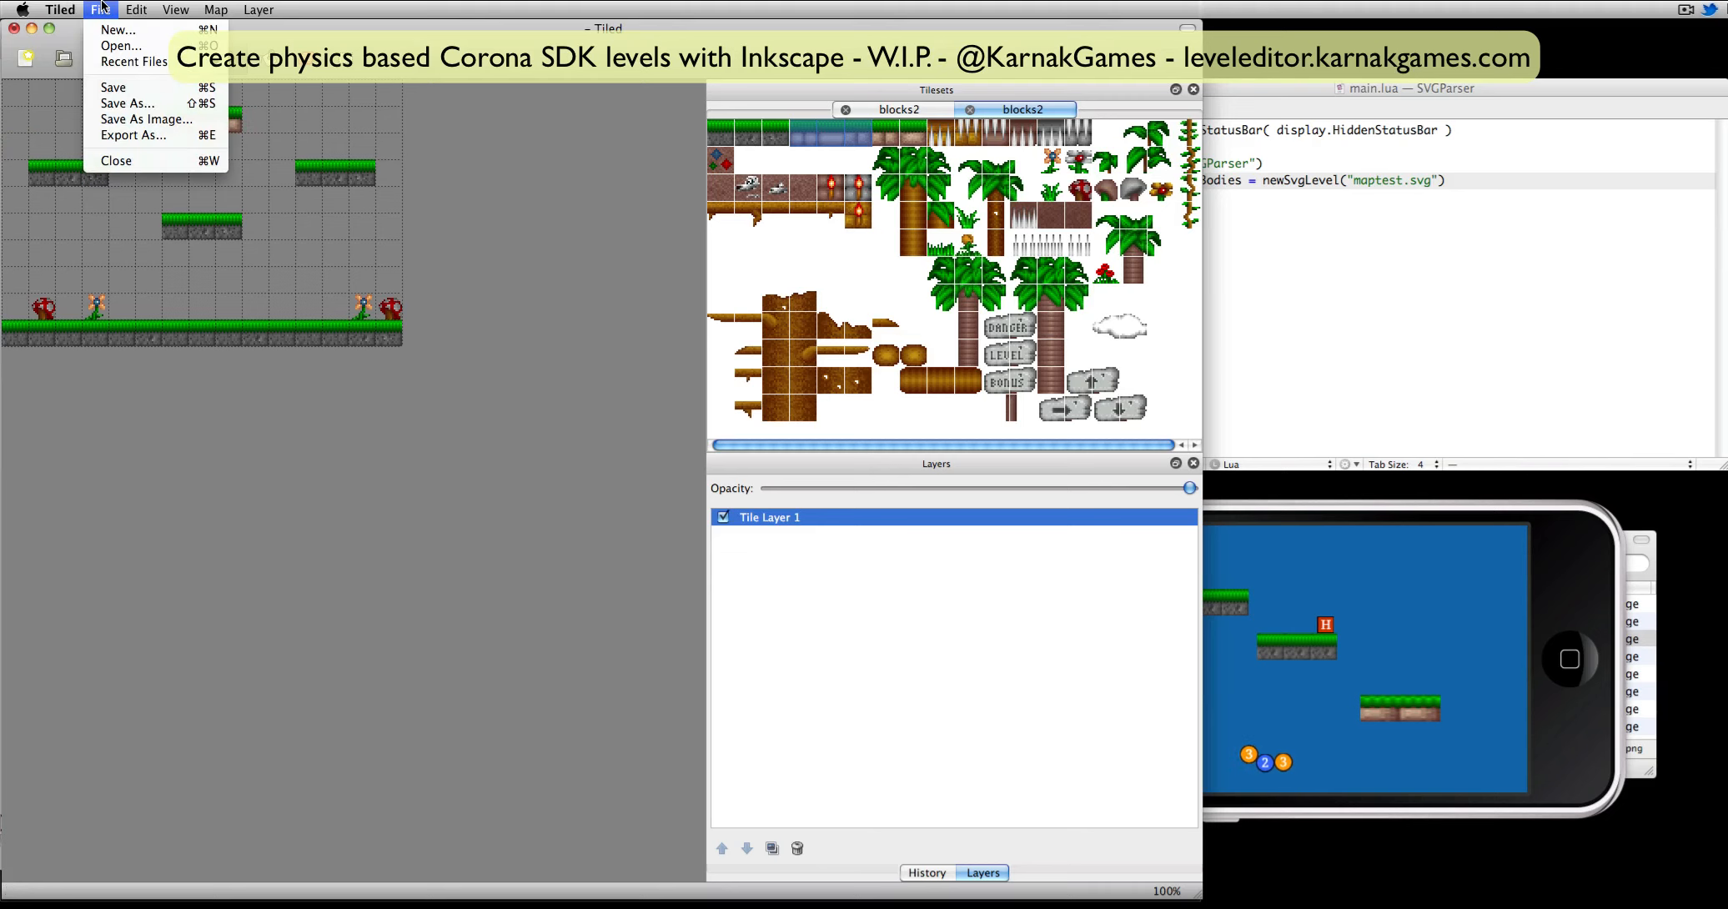
left_click(150, 123)
left_click(657, 423)
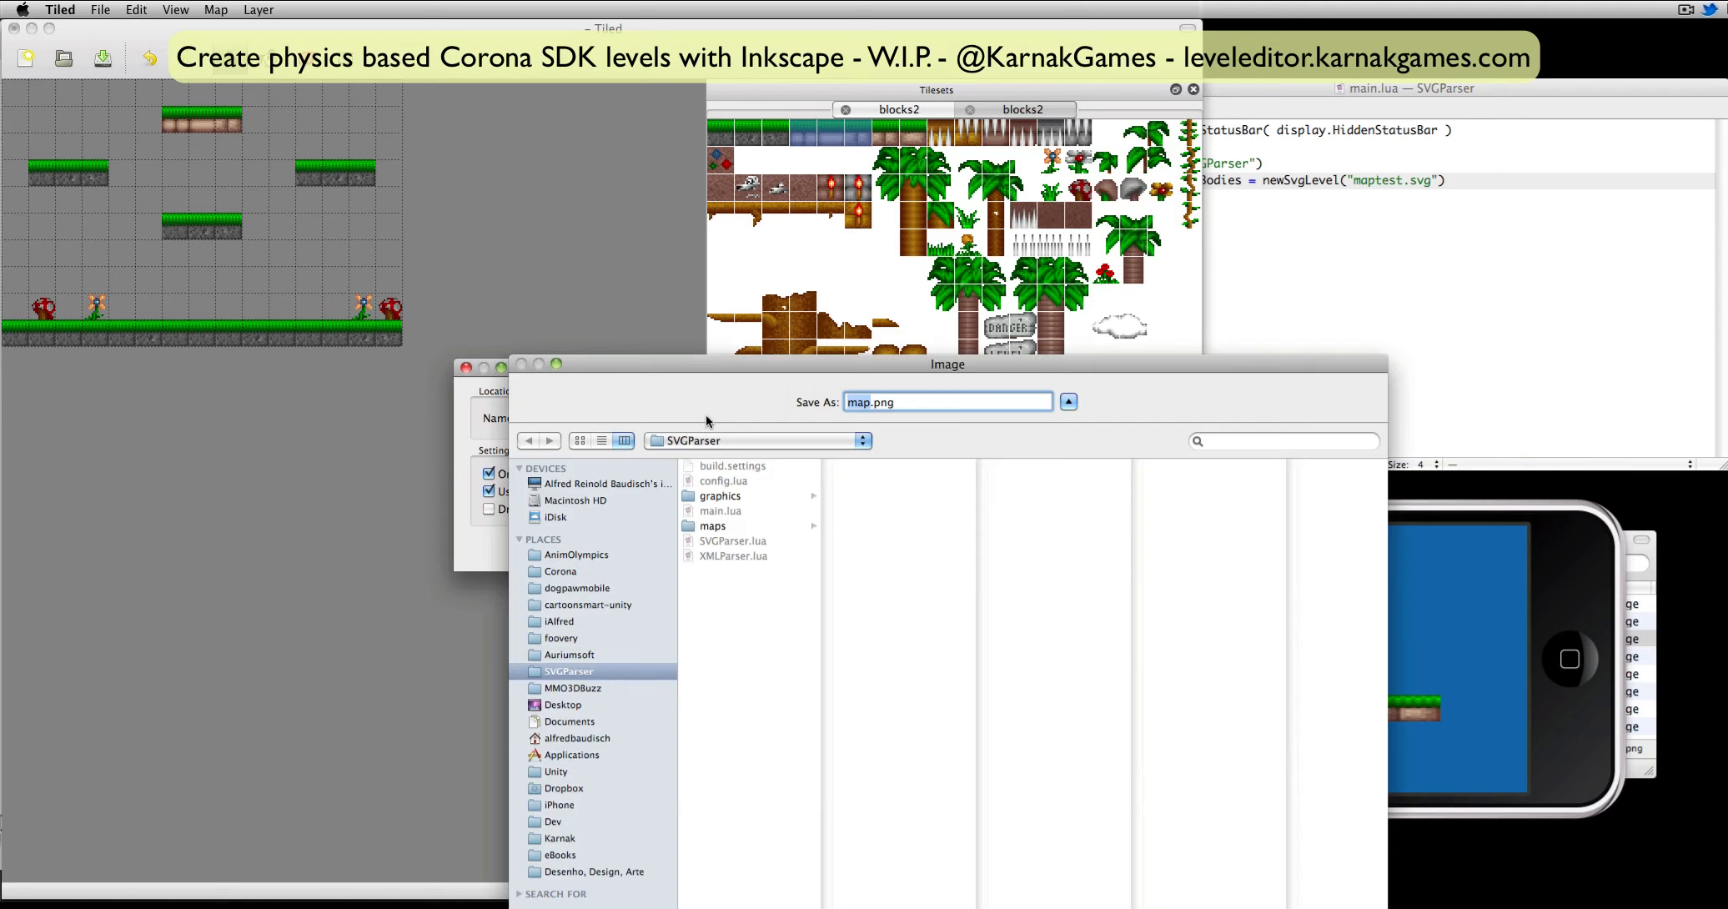
left_click(713, 525)
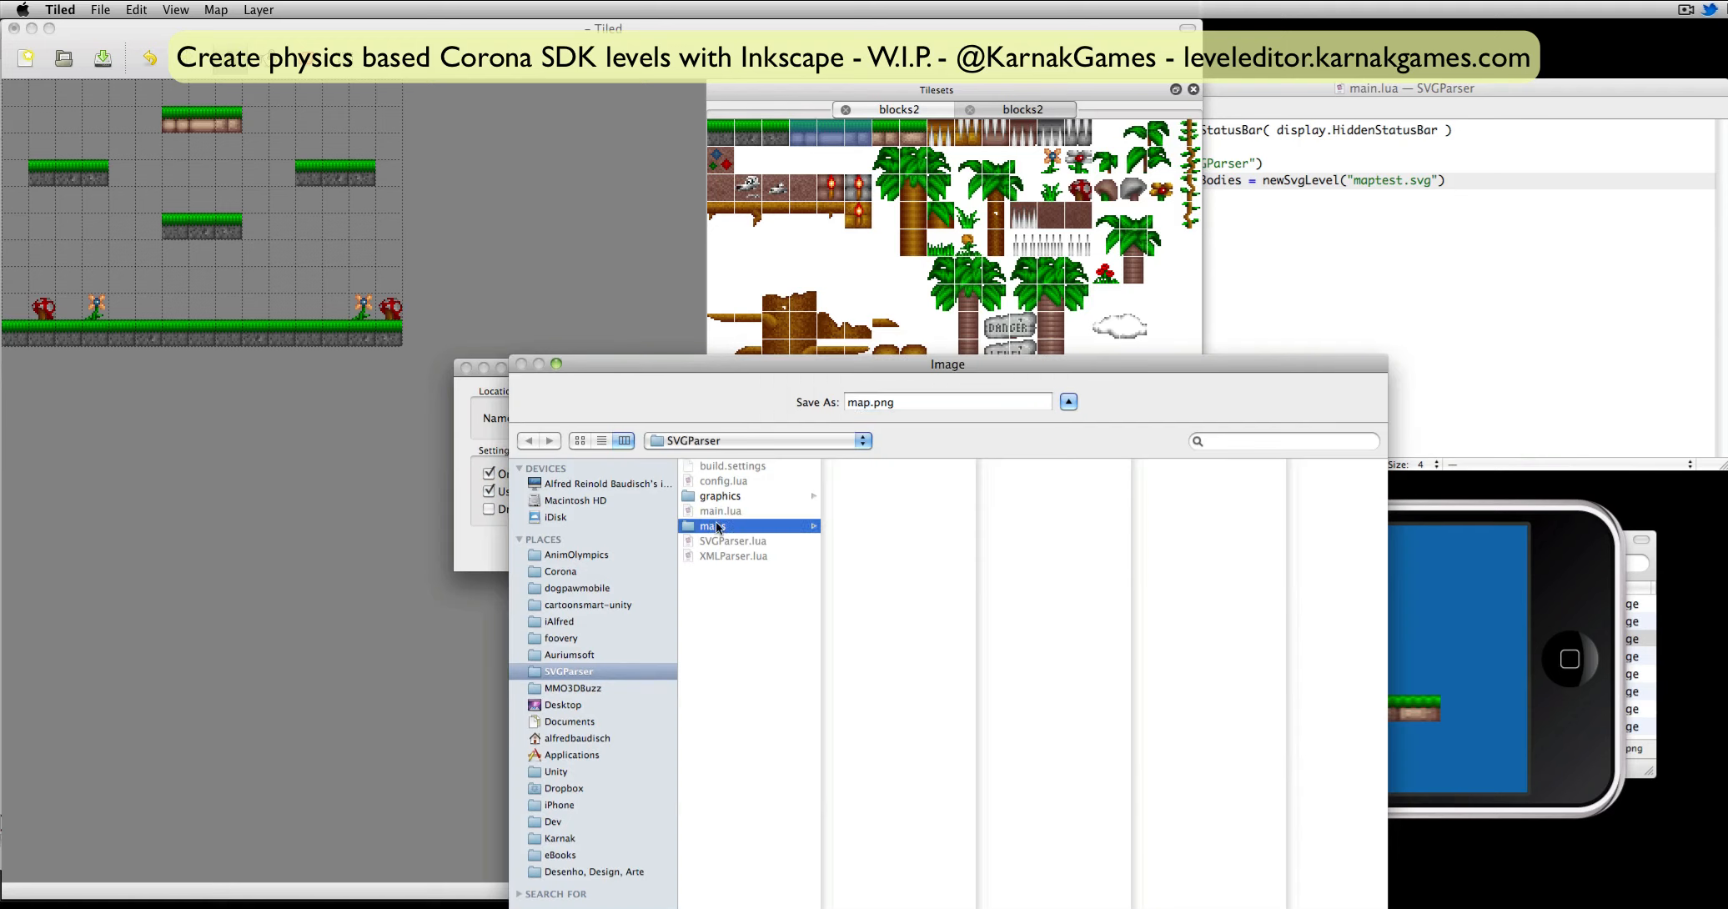
left_click(868, 402)
type("tiled")
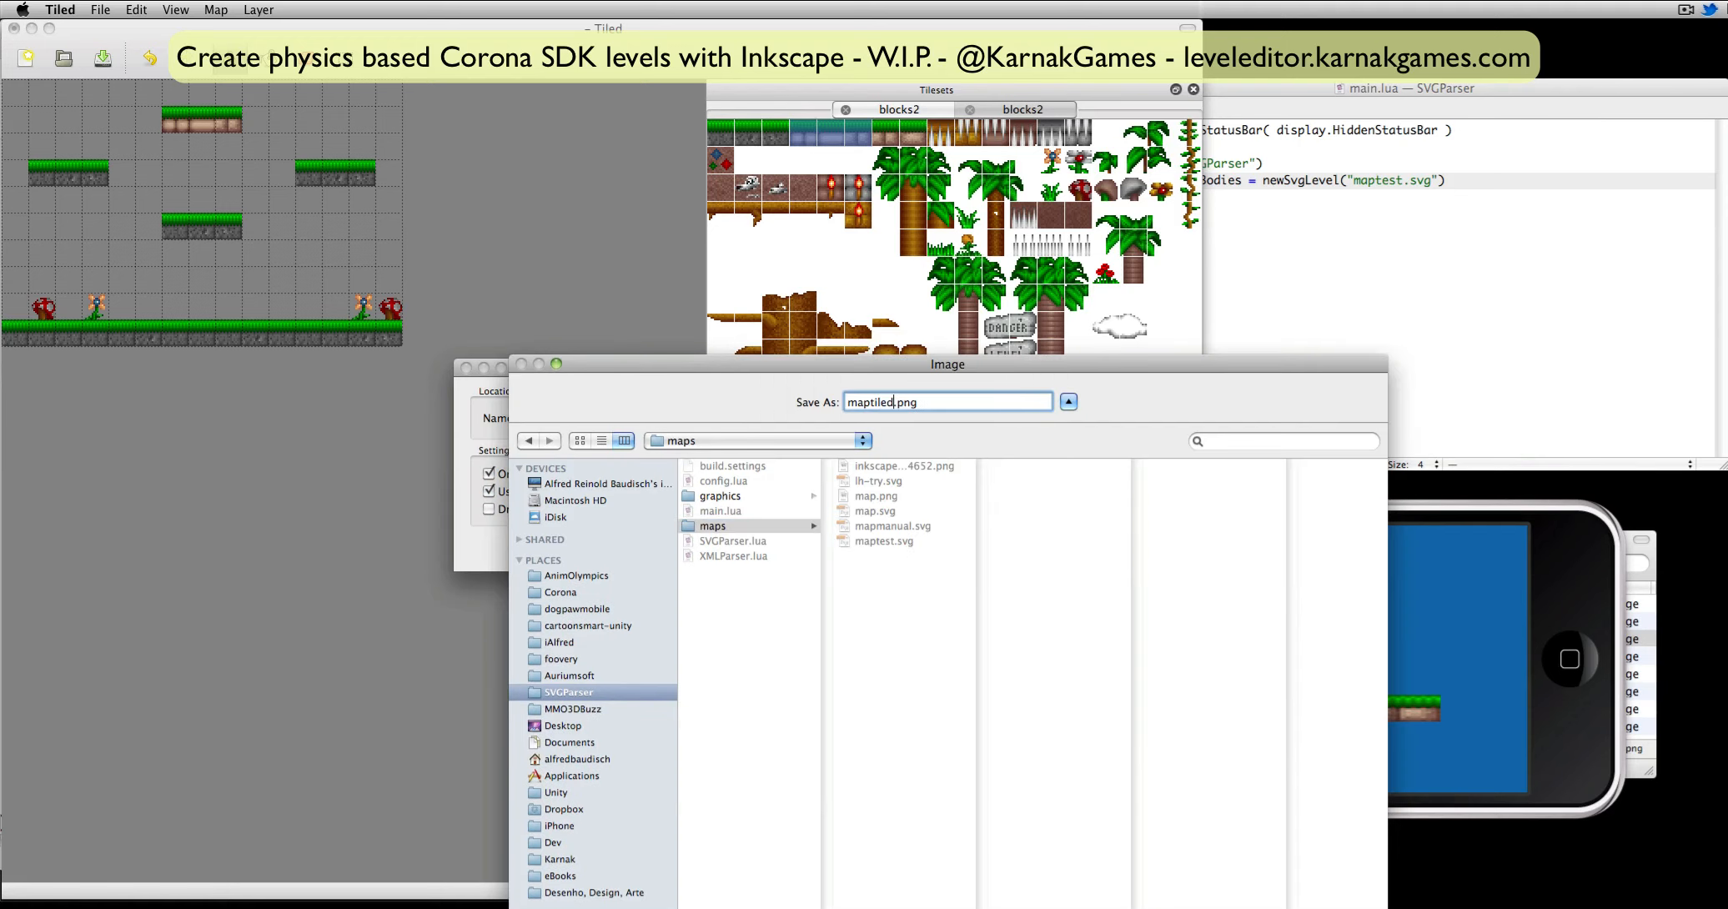
key("Return")
left_click(691, 547)
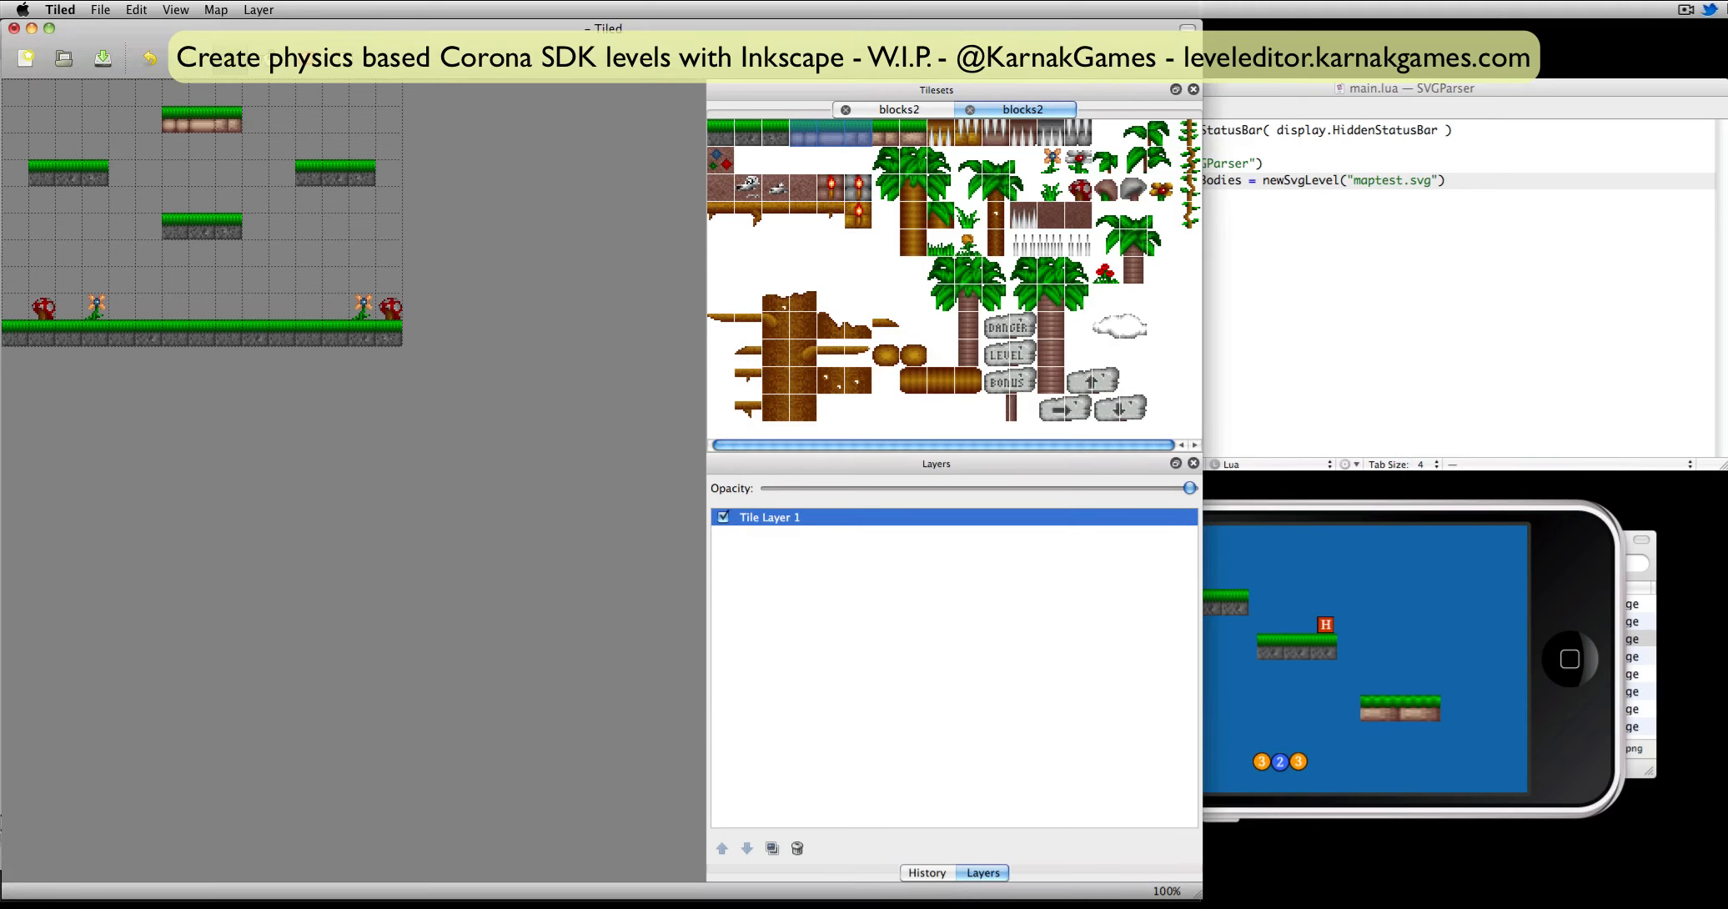
Switch to Inkscape, start a new document and set its page size to 480 × 320 px.
key("super+Tab")
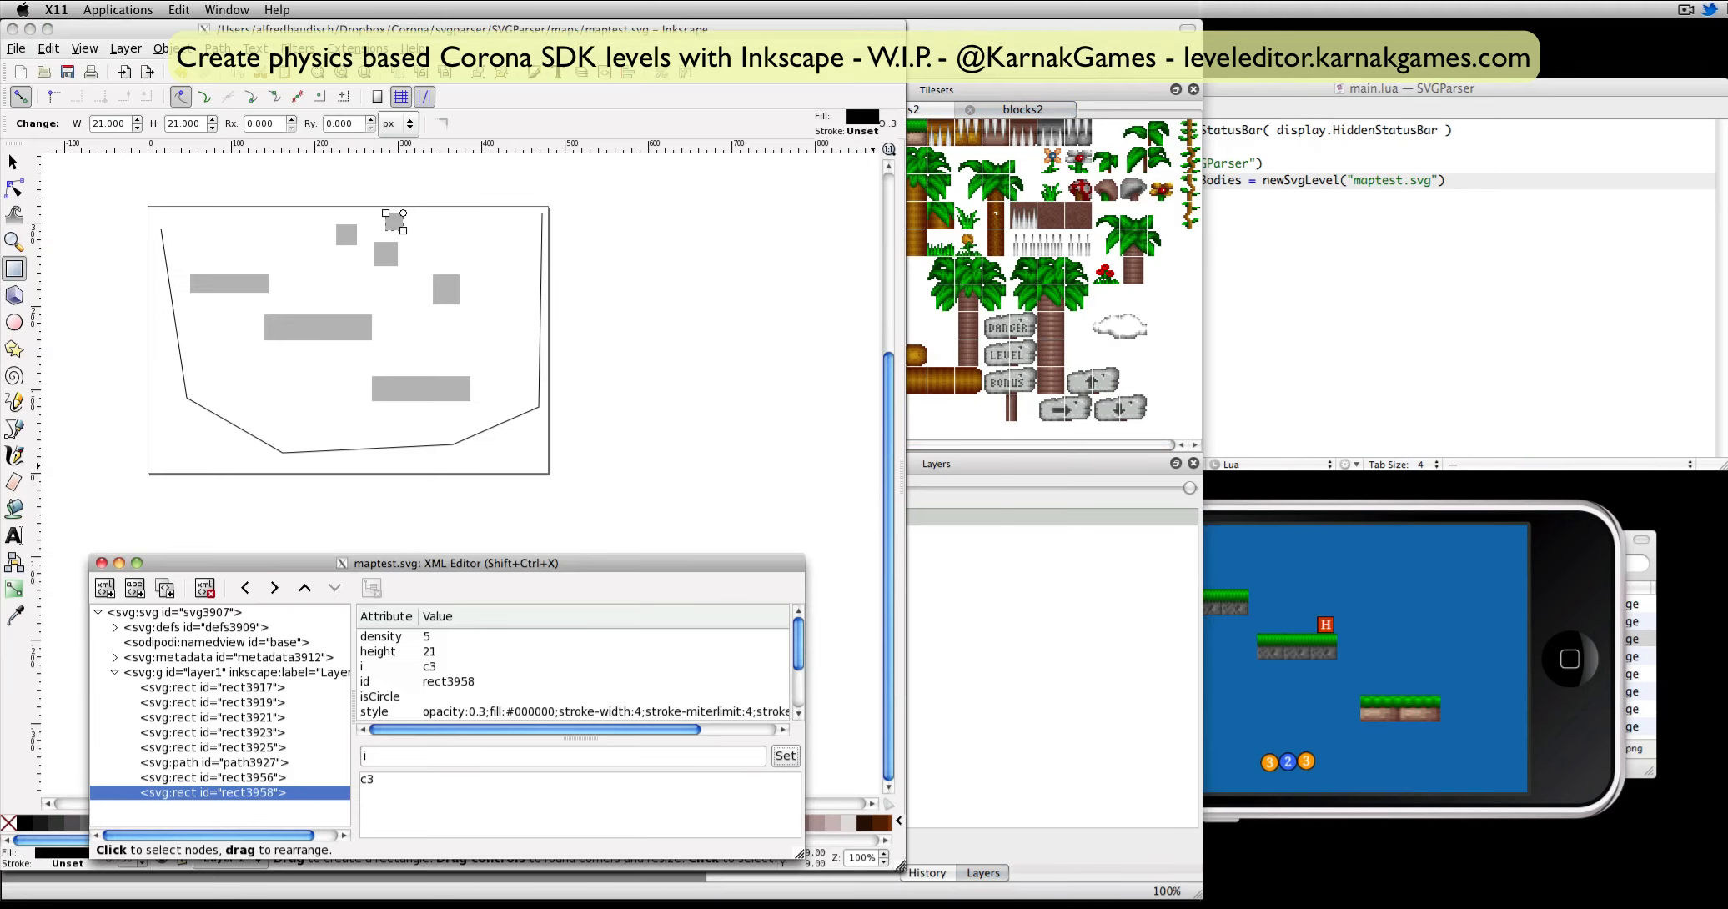
left_click(20, 72)
left_click(22, 47)
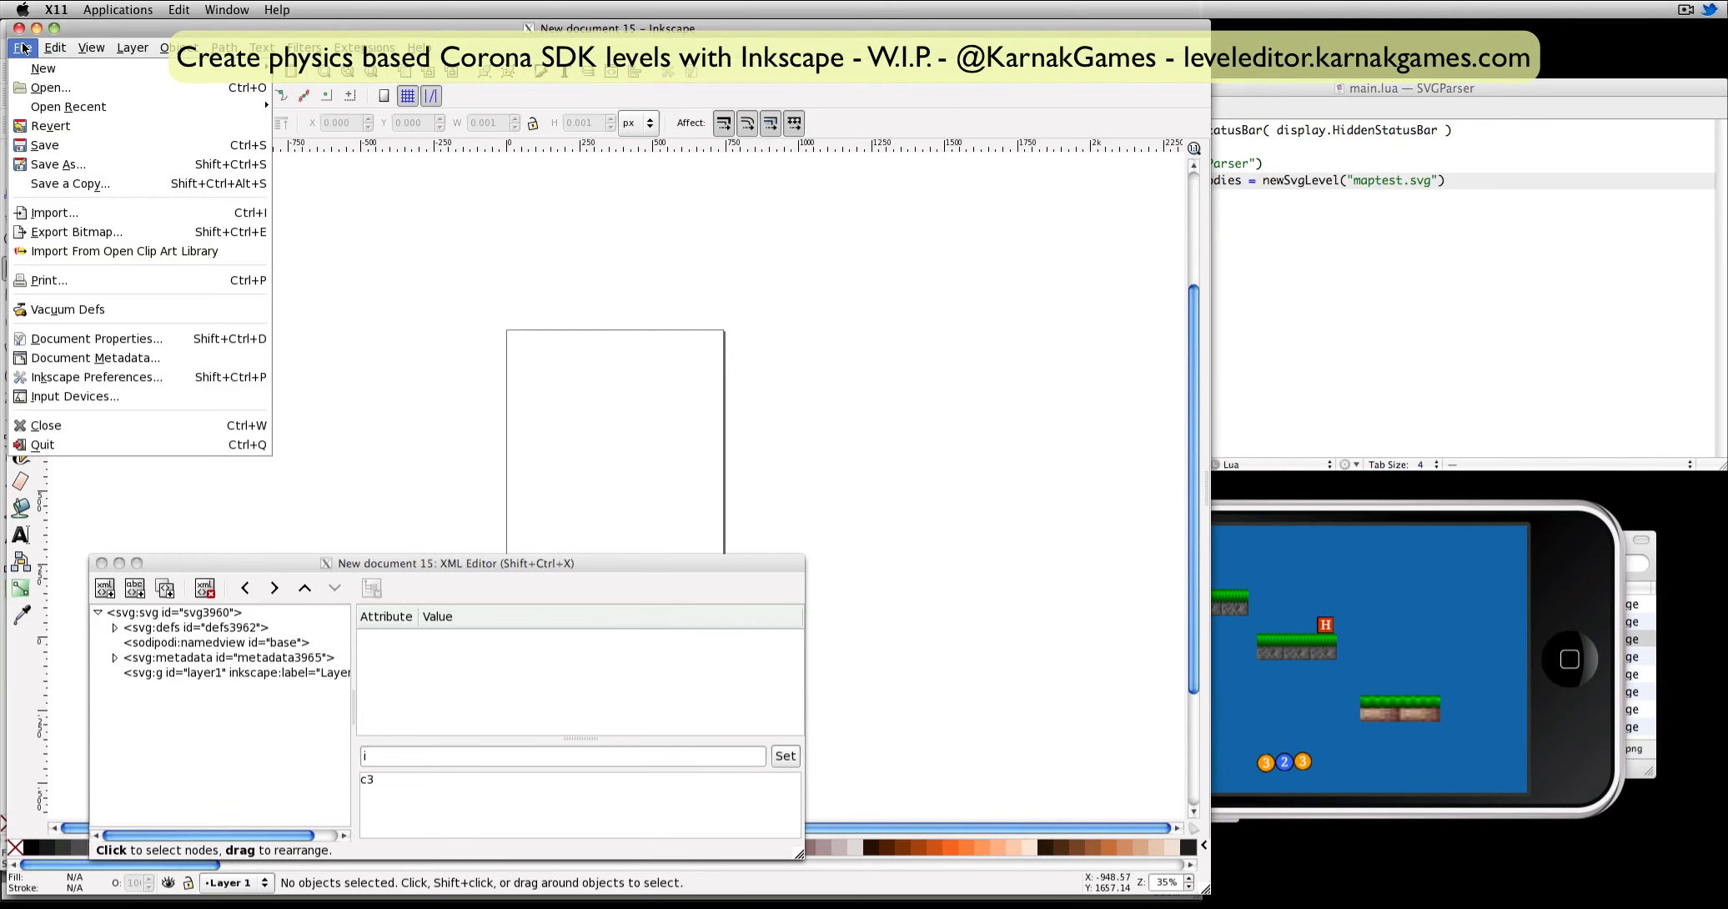
left_click(109, 346)
left_click_drag(148, 316, 86, 310)
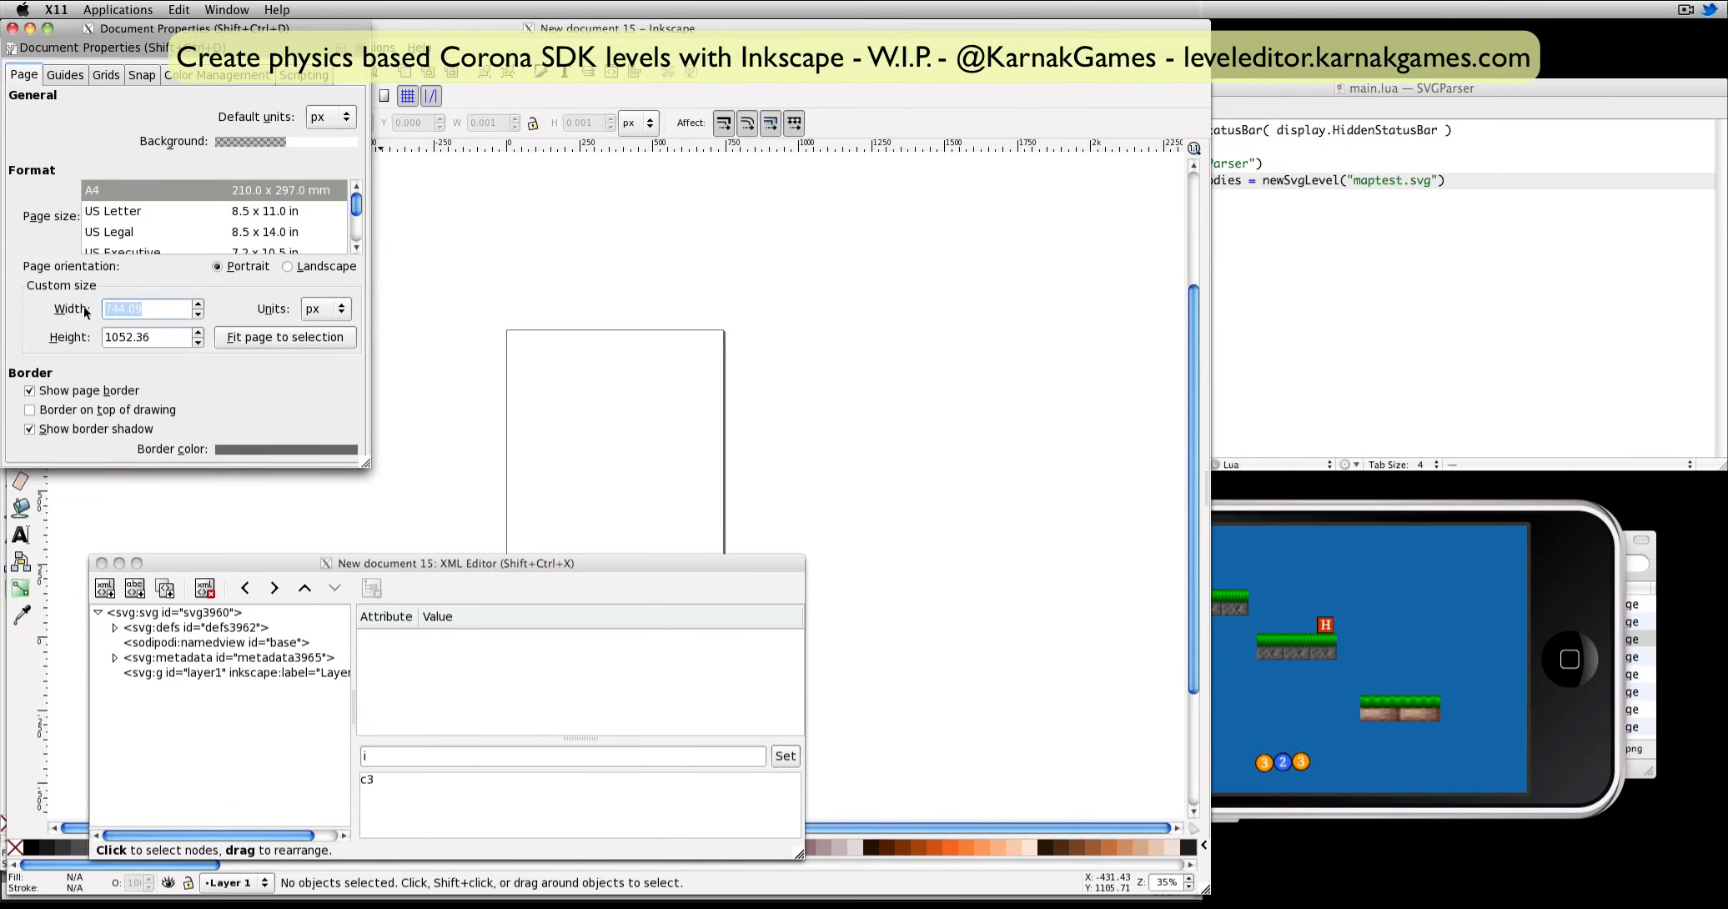
type("480")
key("Tab")
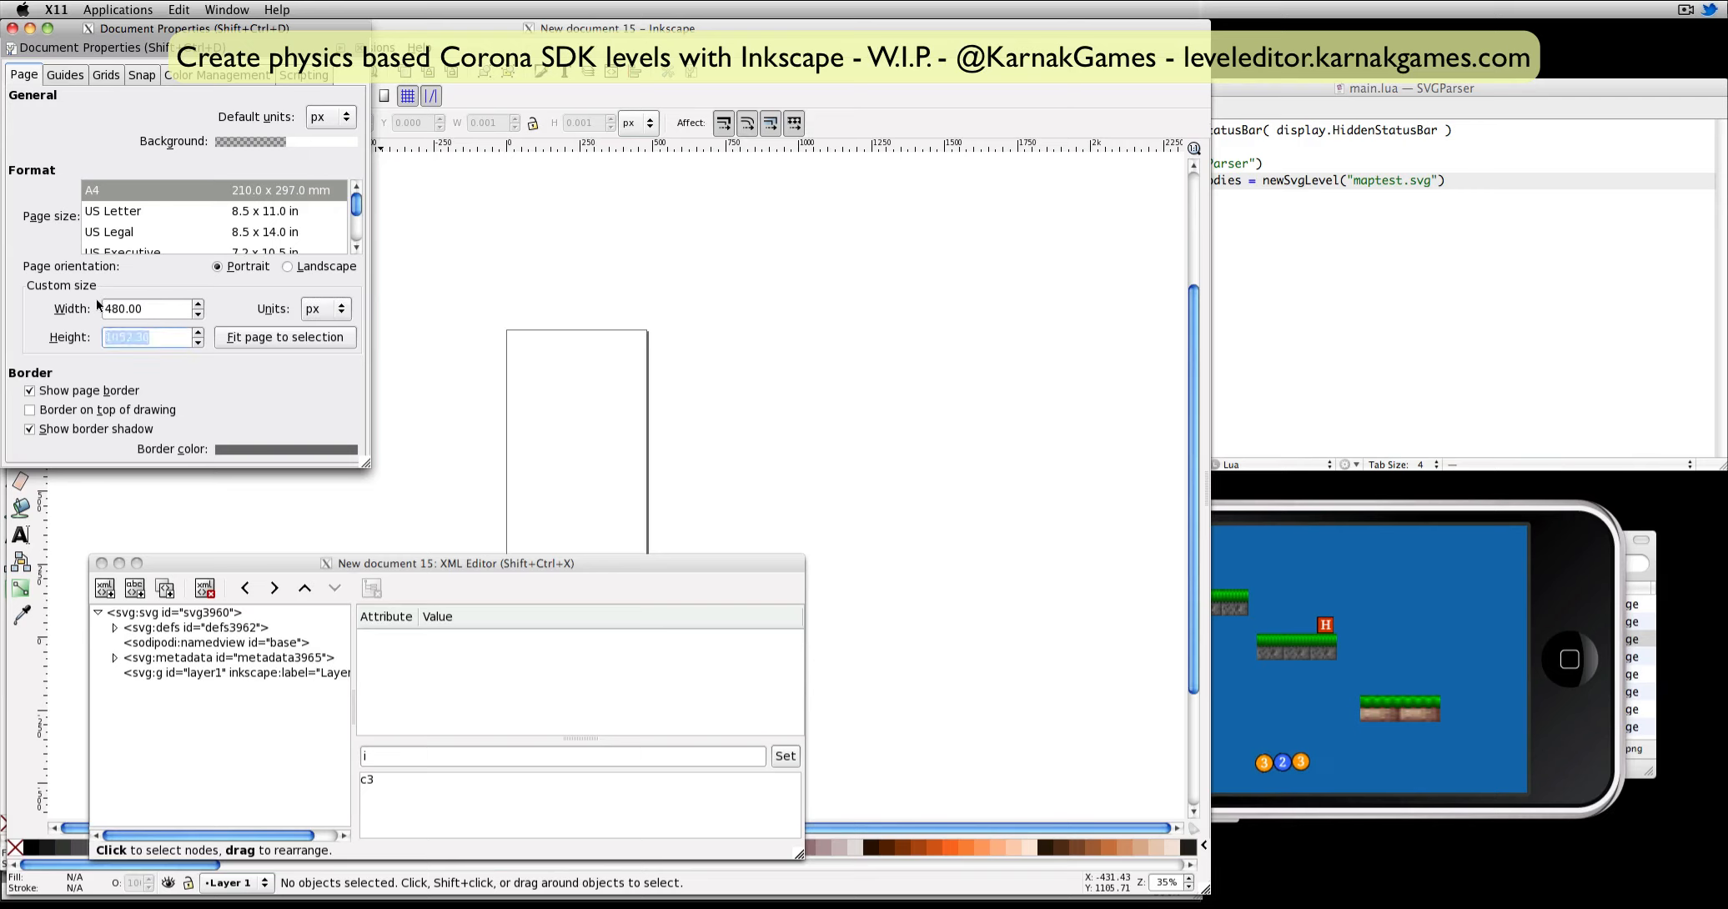
type("320")
key("Return")
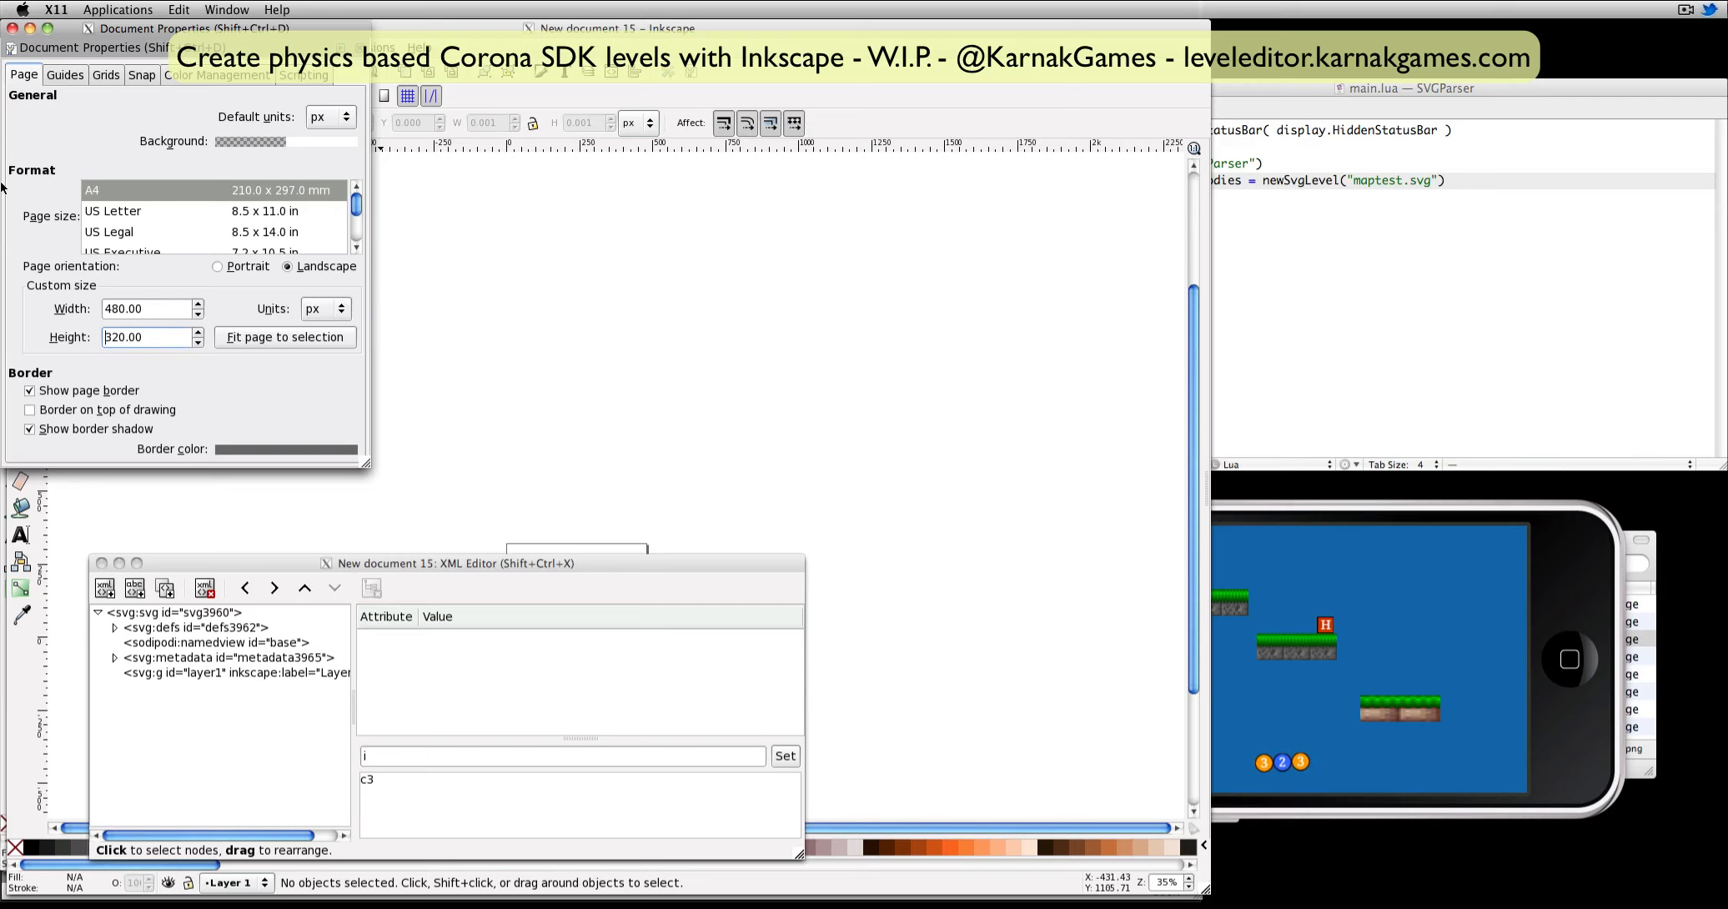
left_click(12, 28)
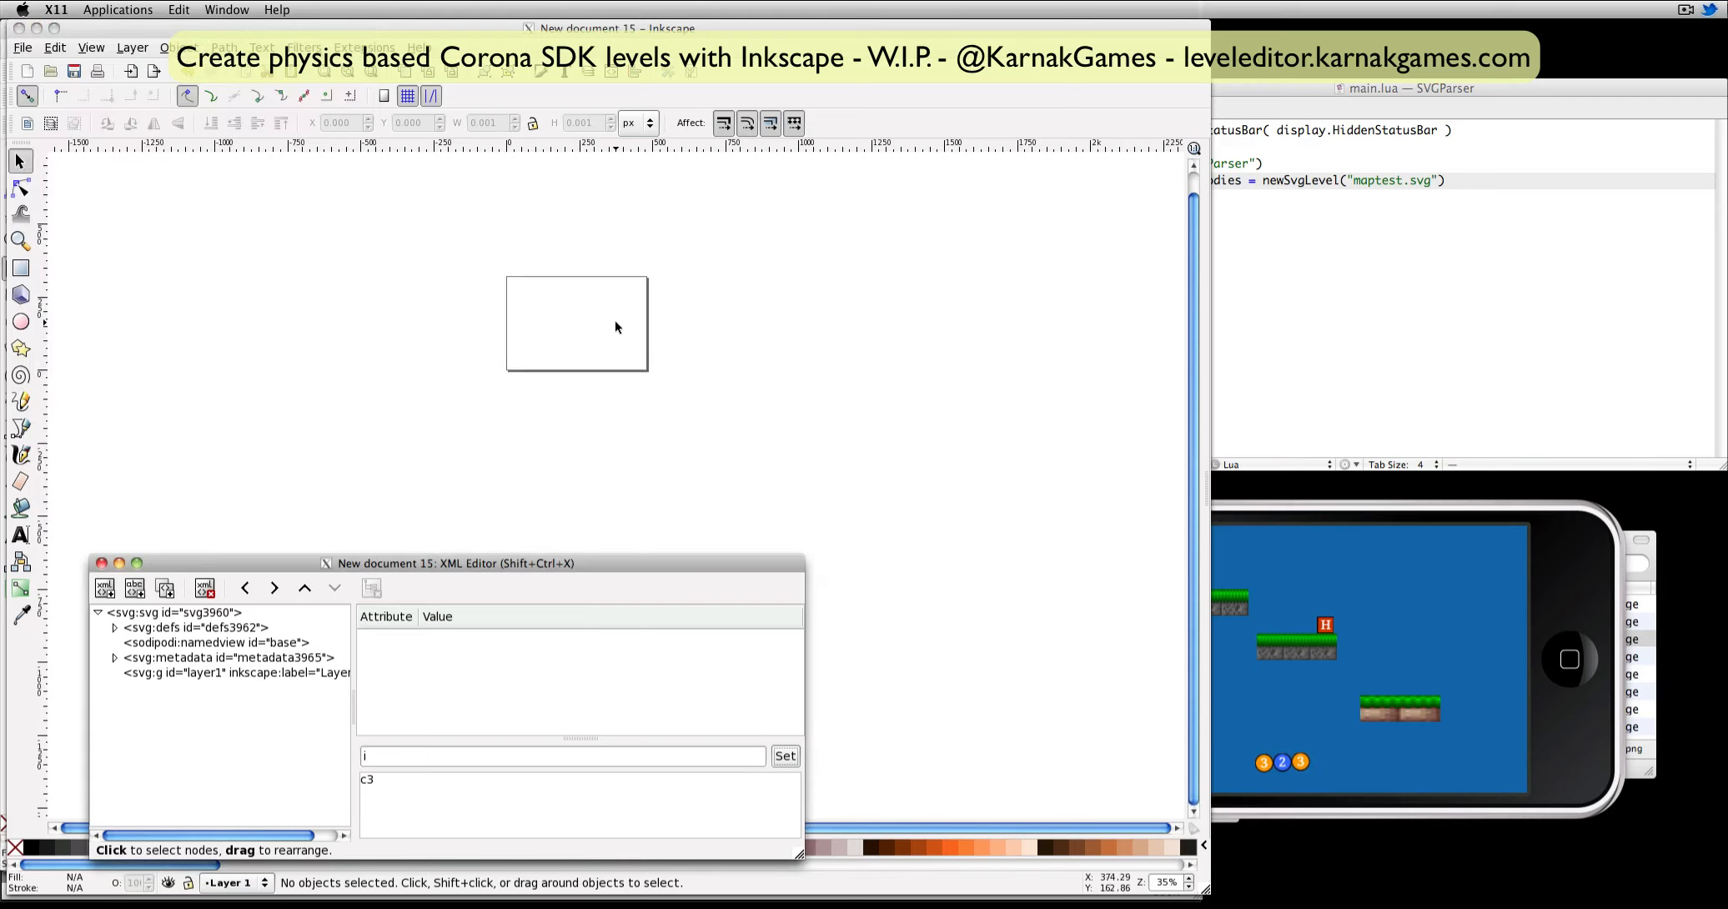
Import maptiled.png from the maps folder and position the image over the page.
left_click(1167, 883)
type("1")
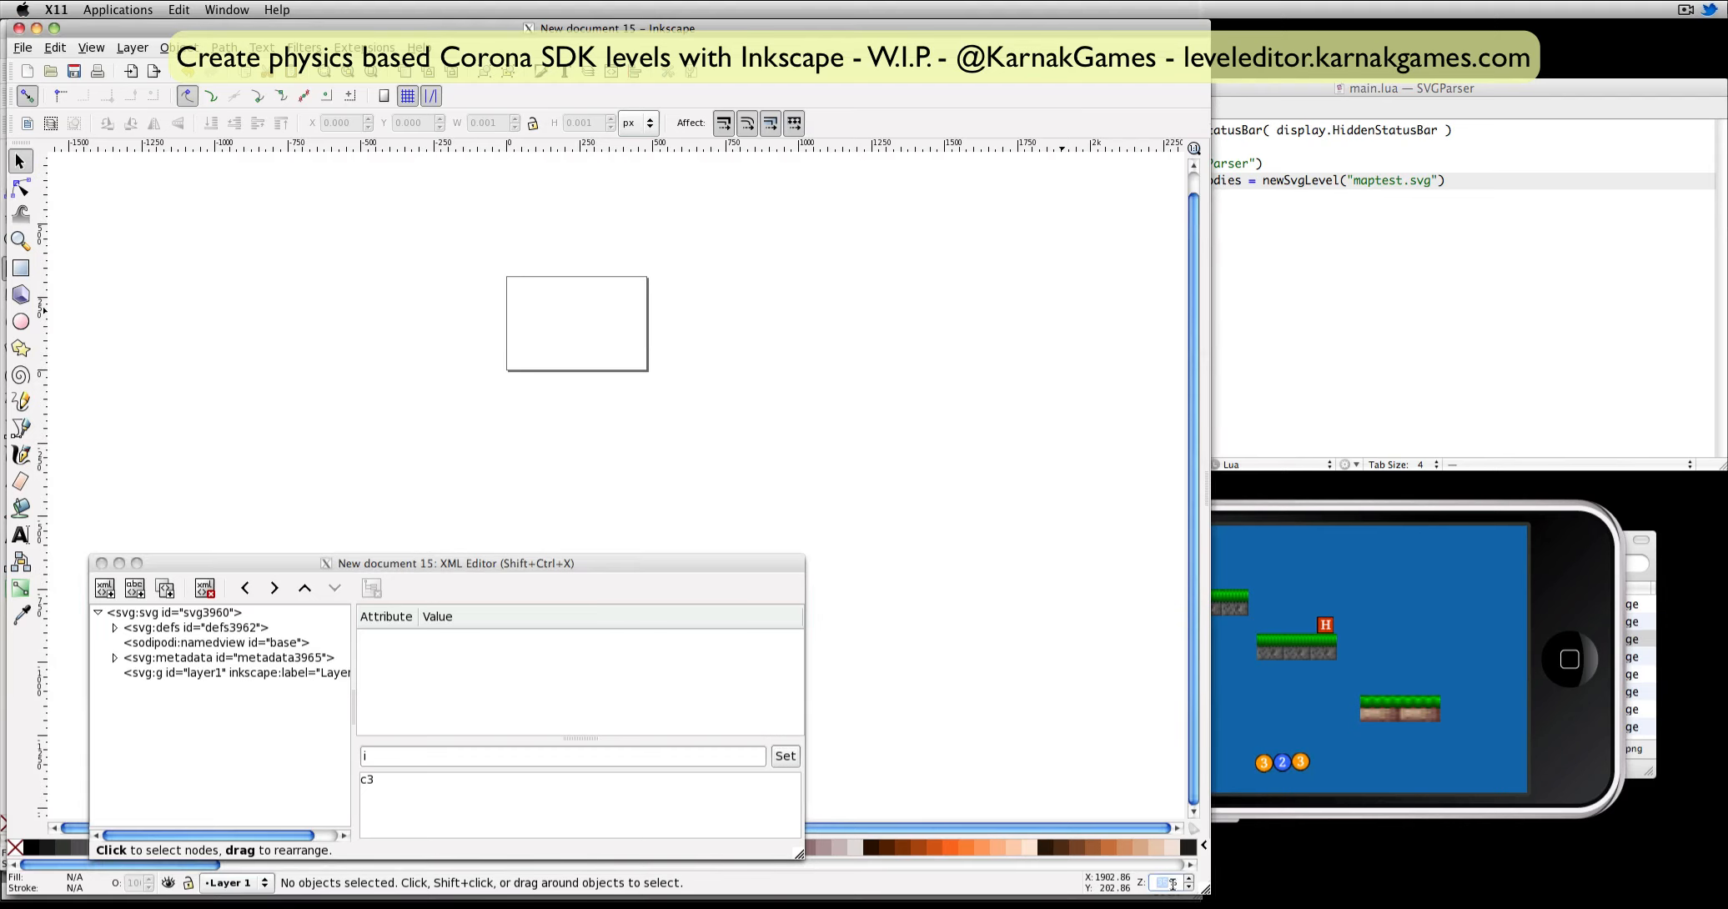
type("00")
key("Return")
scroll(534, 234, "up", 5)
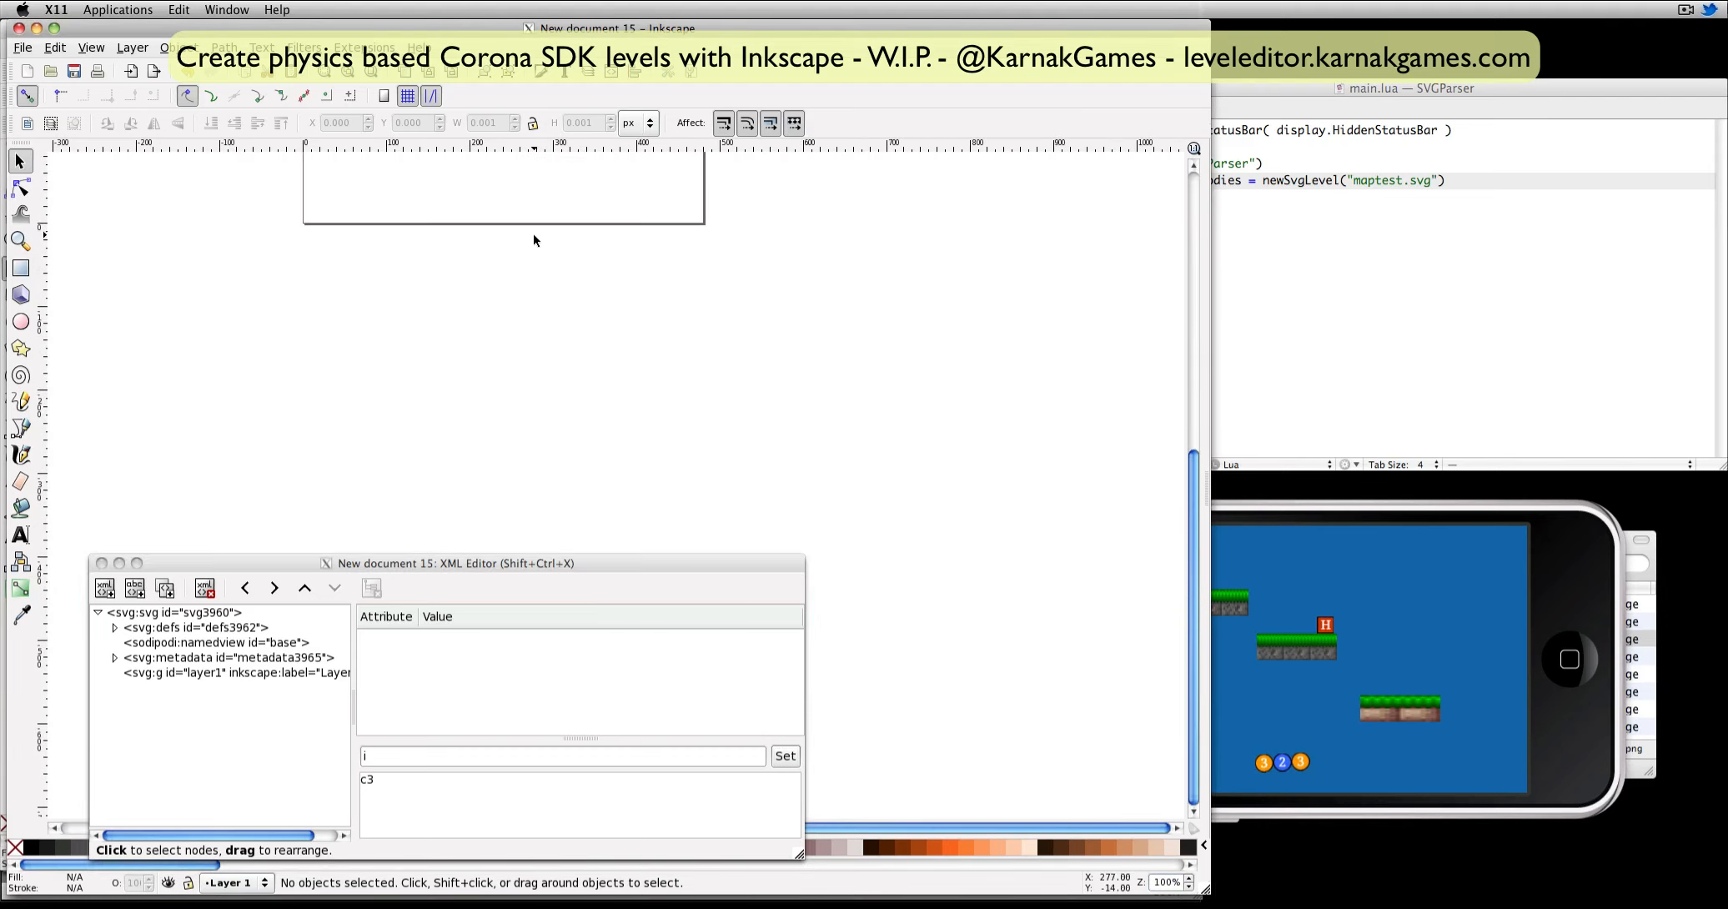
left_click(21, 47)
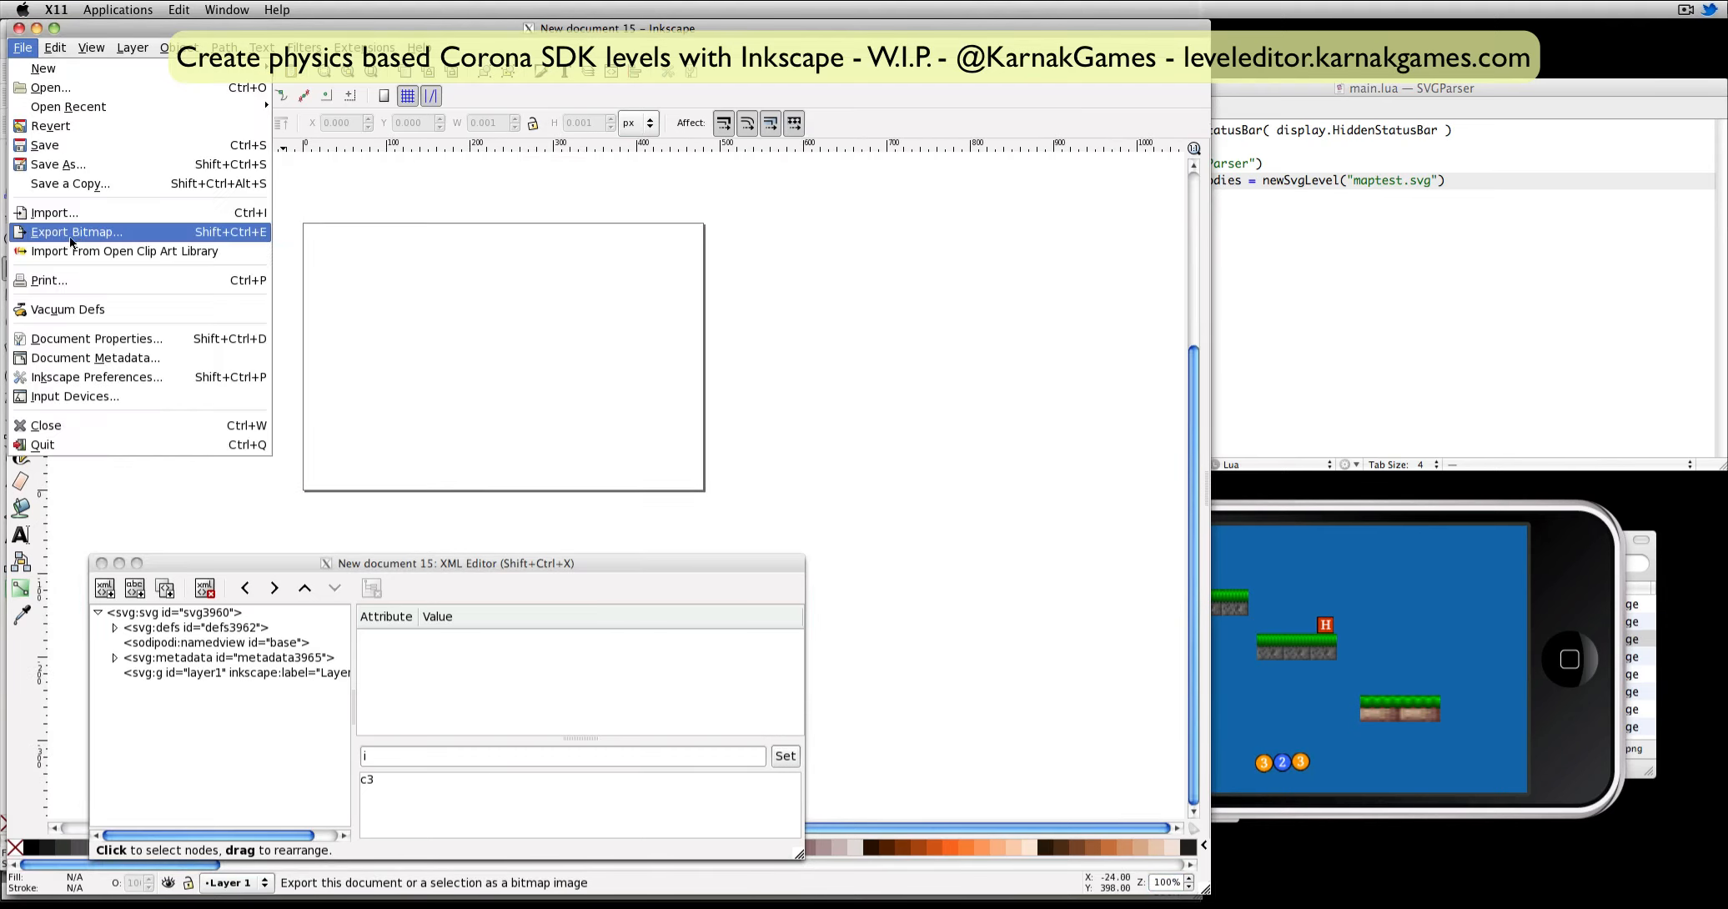
left_click(81, 210)
left_click(414, 324)
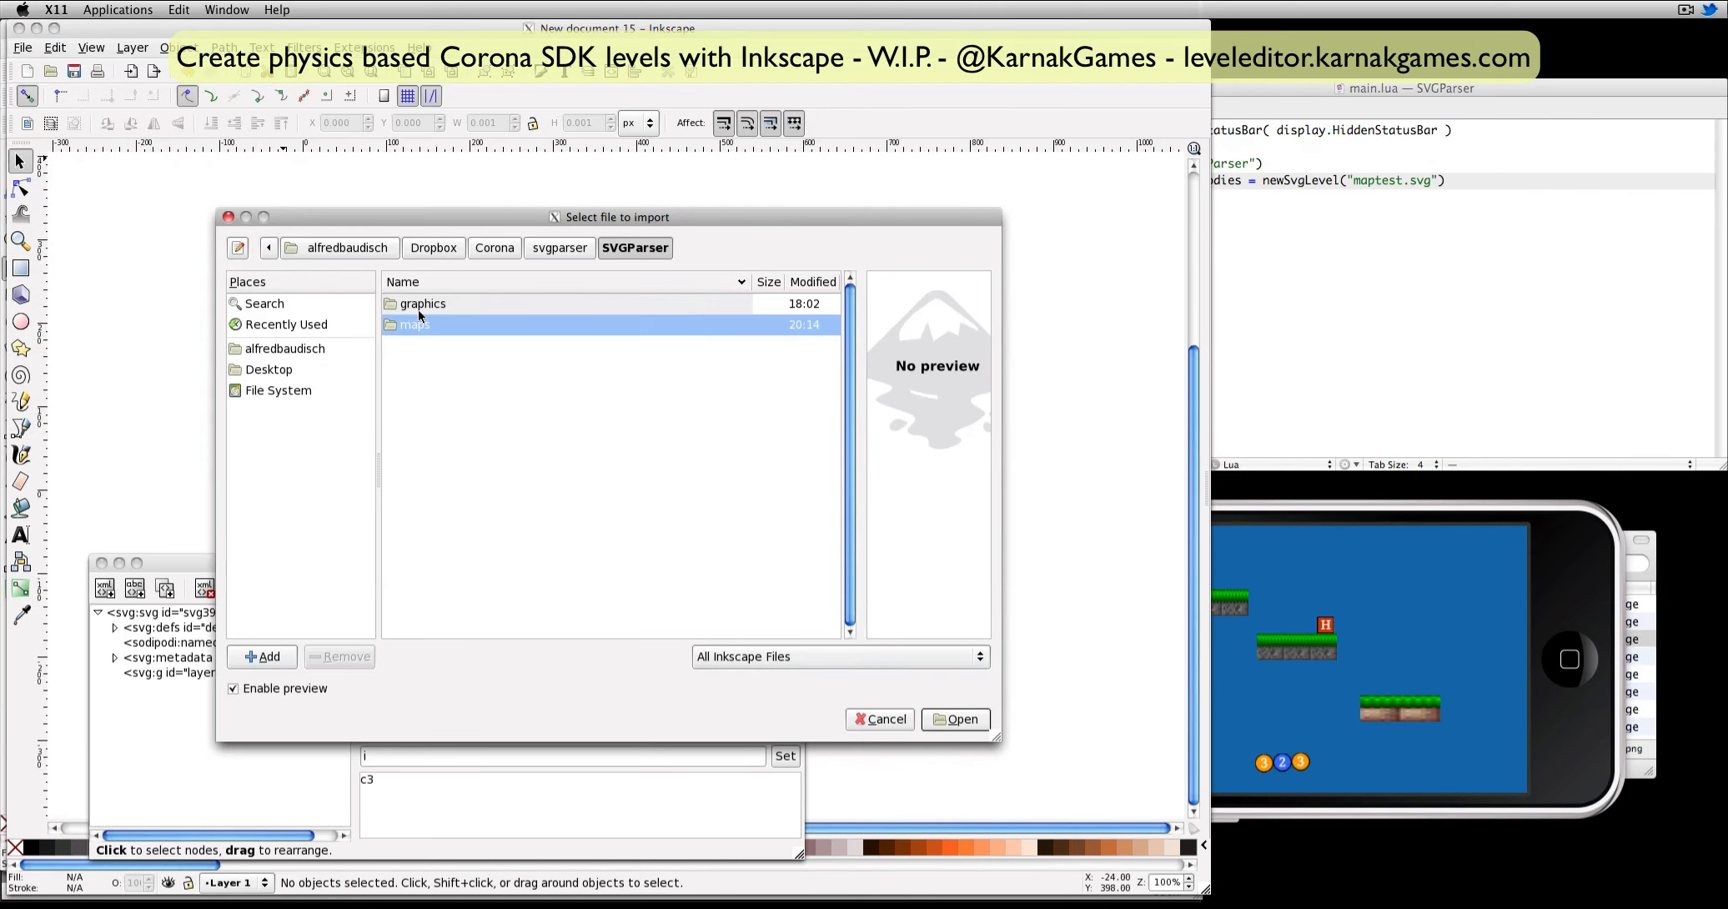
double_click(410, 327)
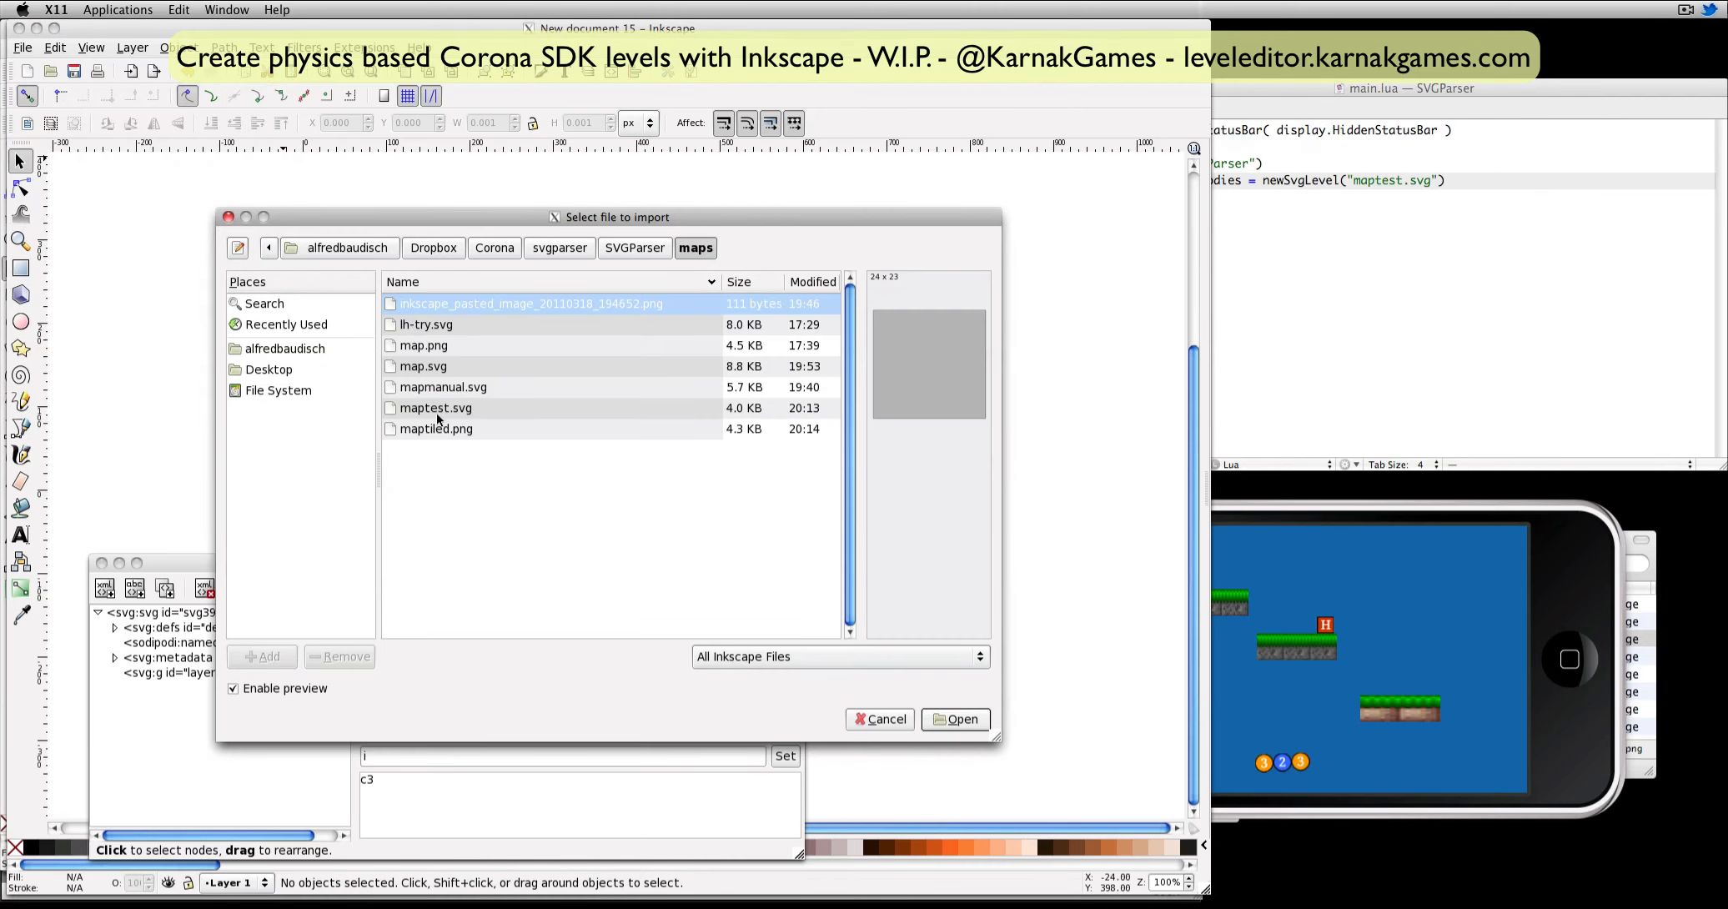
left_click(421, 431)
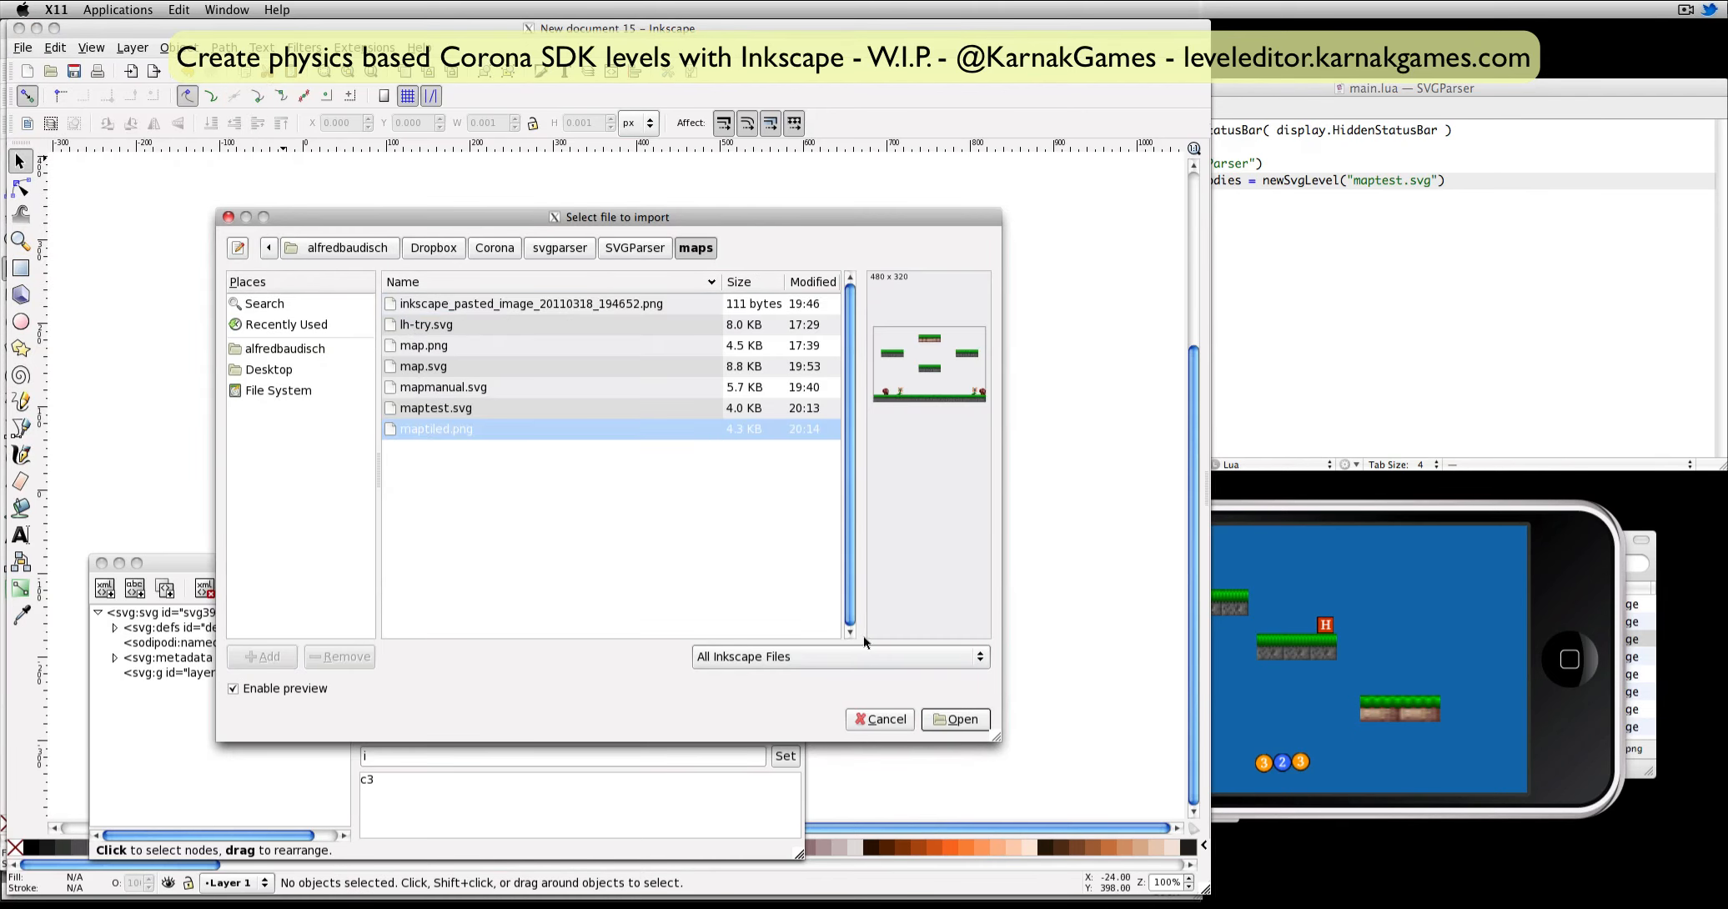
left_click(941, 720)
left_click_drag(897, 599, 488, 252)
Rename the image's layer, Layer 1, to bg and lock it.
left_click(132, 48)
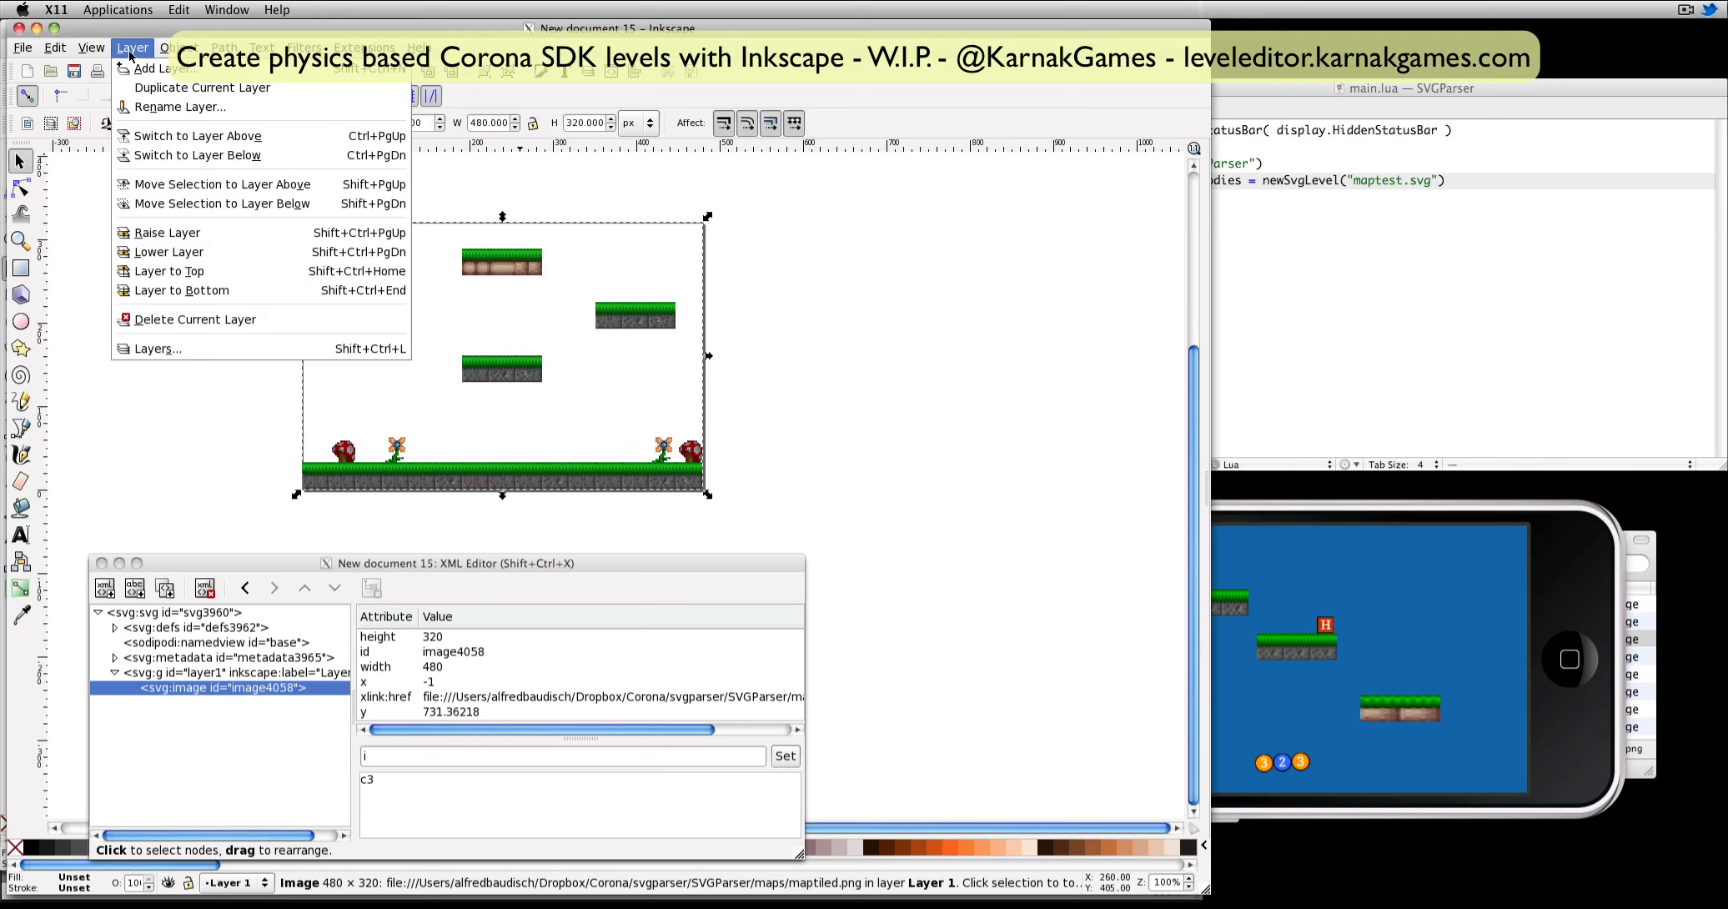
left_click(236, 353)
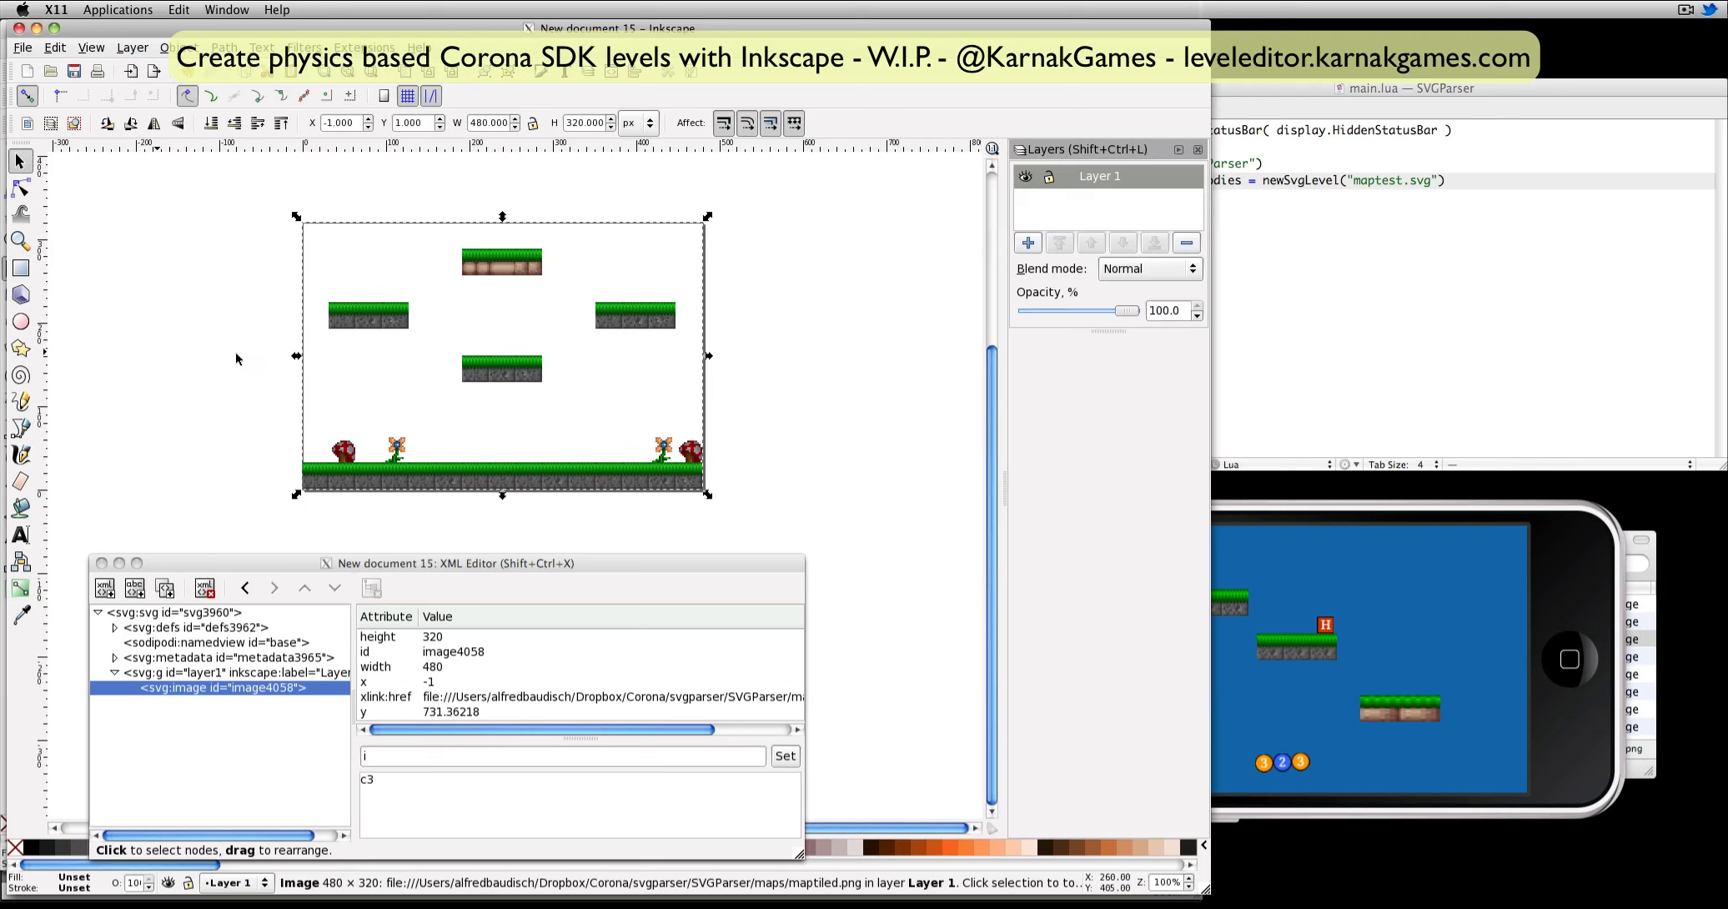
double_click(1086, 181)
type("bg")
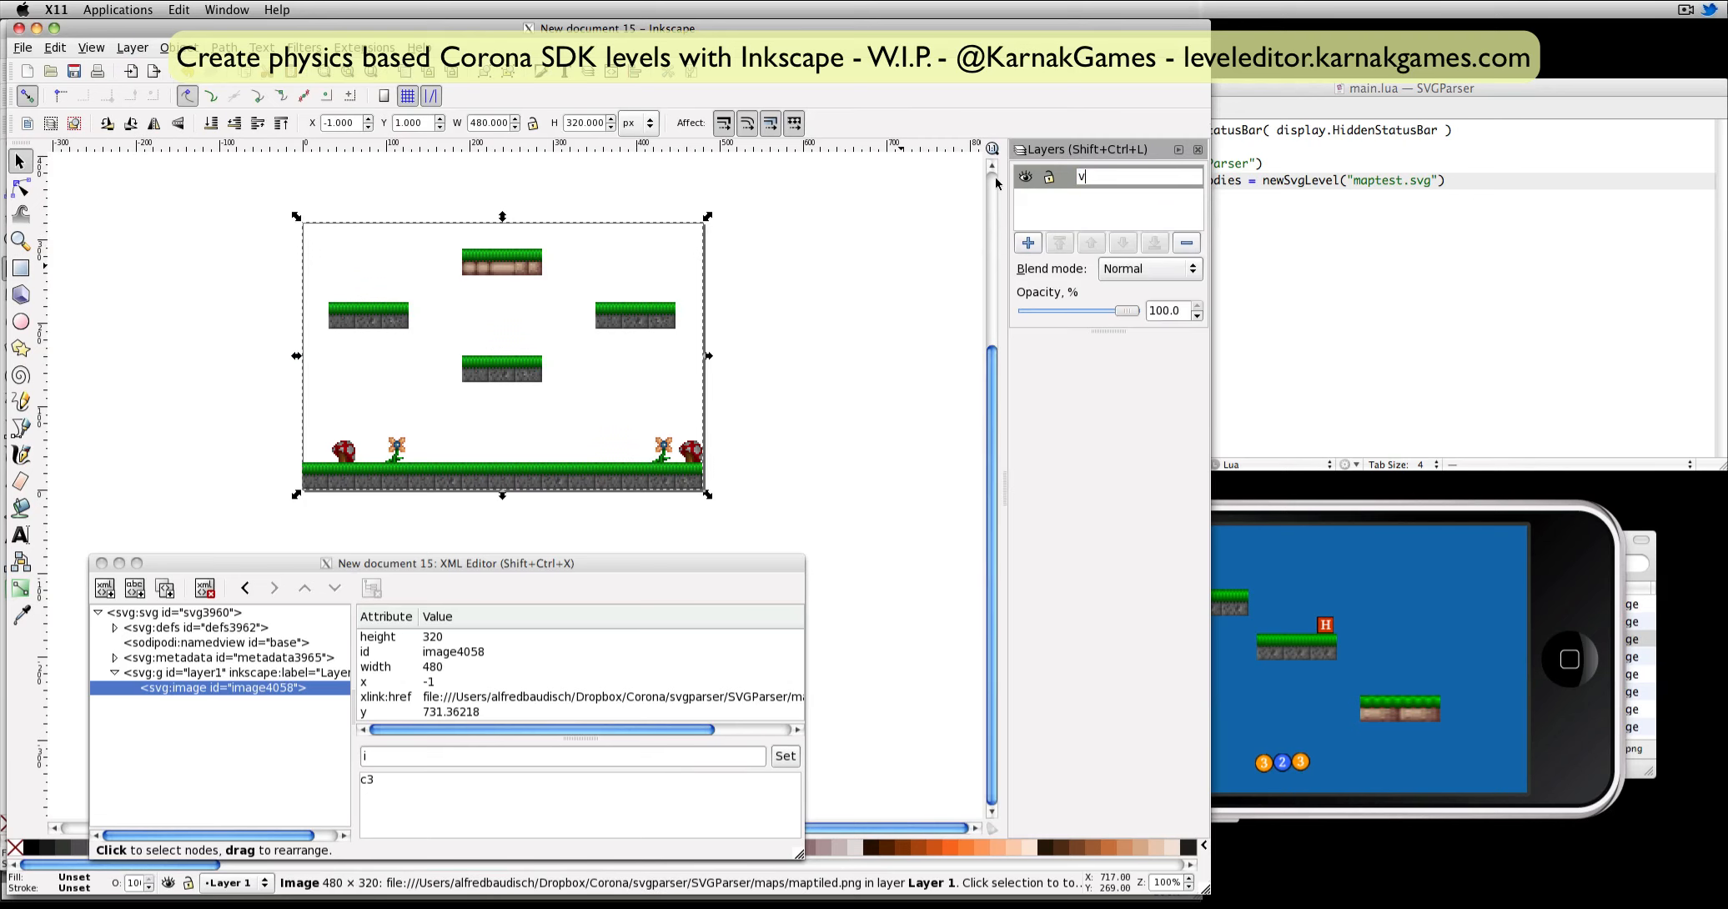
left_click(1052, 178)
Add a layer named game above the bg layer.
left_click(1031, 245)
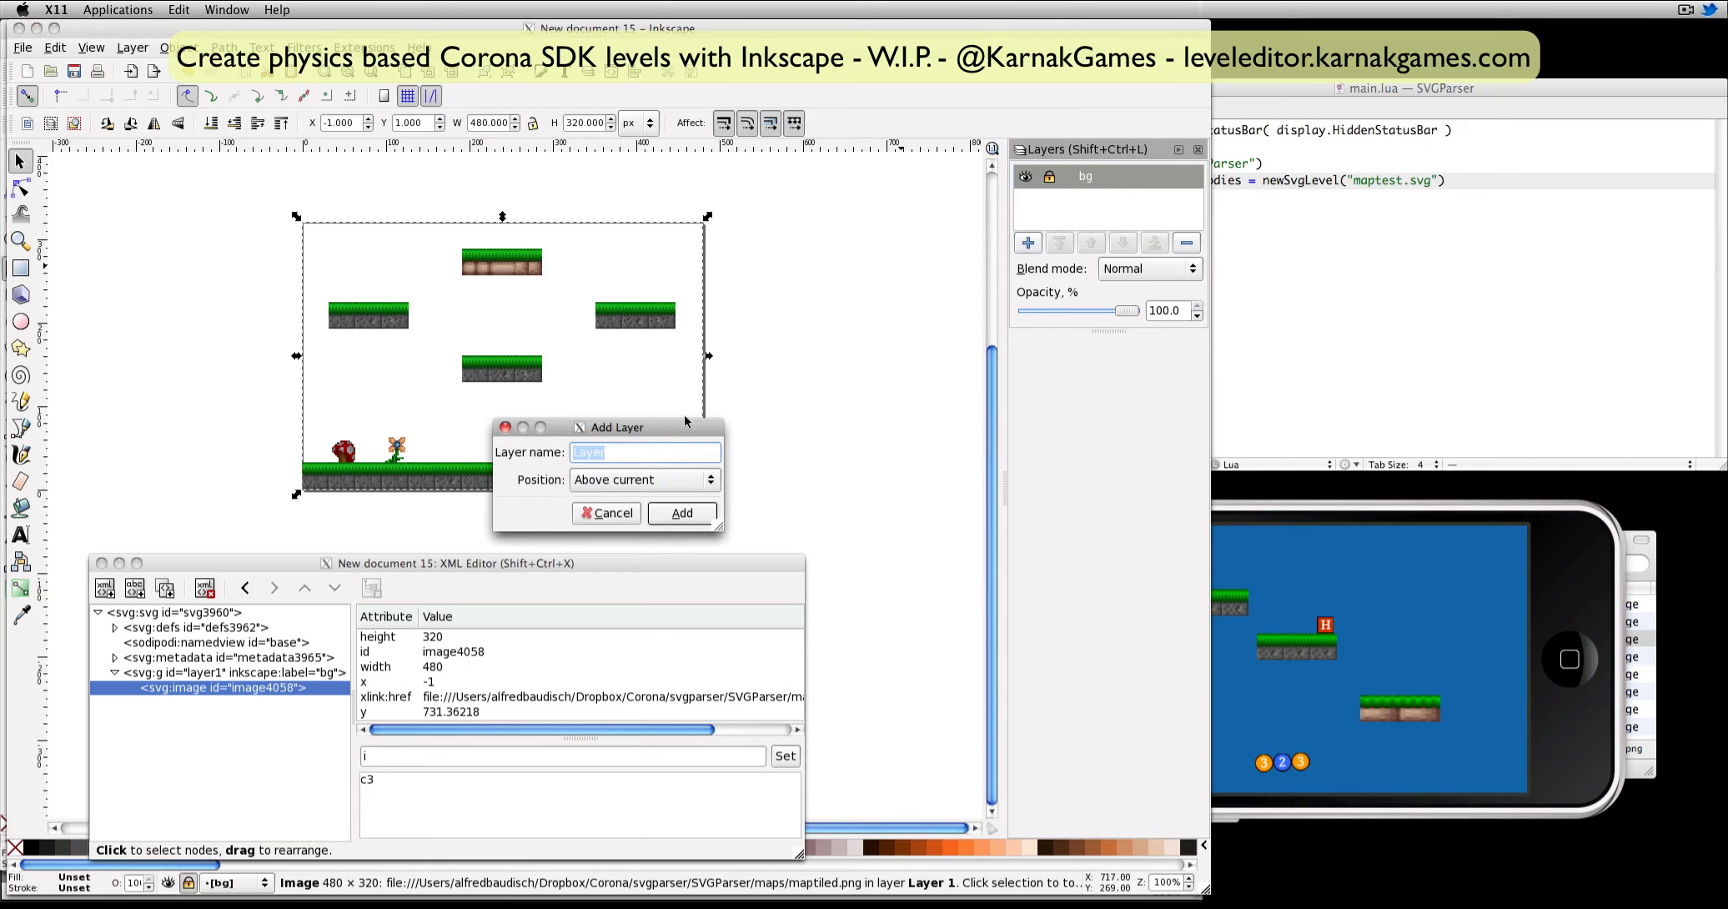
type("game")
key("Return")
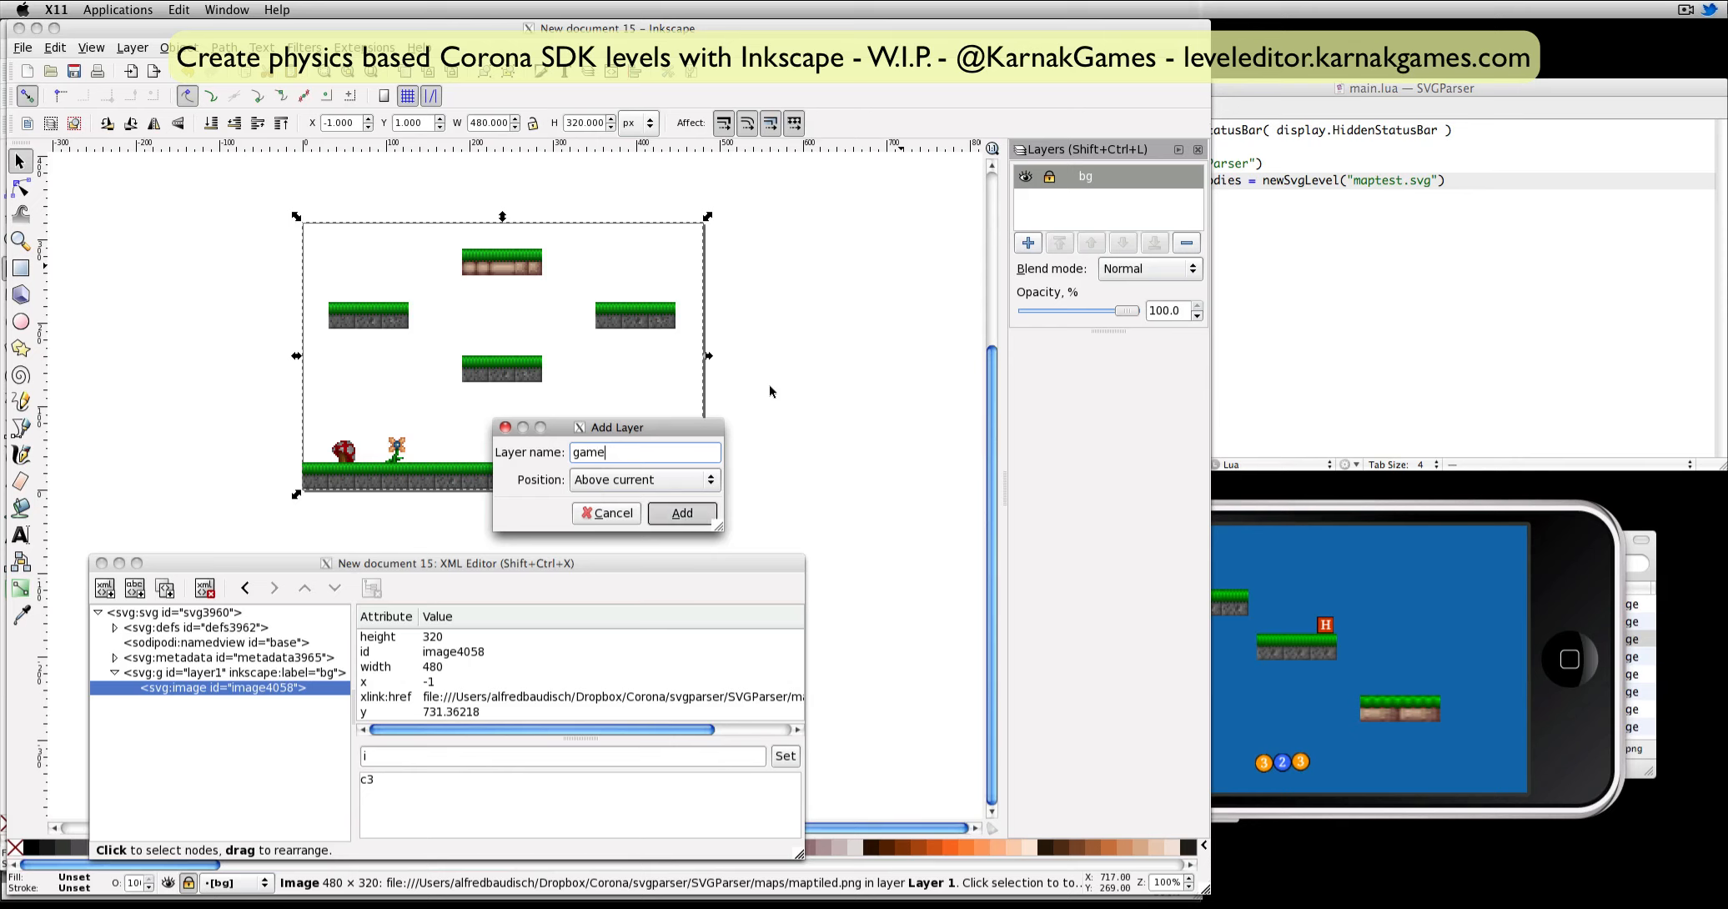
Draw rectangles on the game layer covering each of the four floating platforms and the full-width ground strip.
left_click(19, 275)
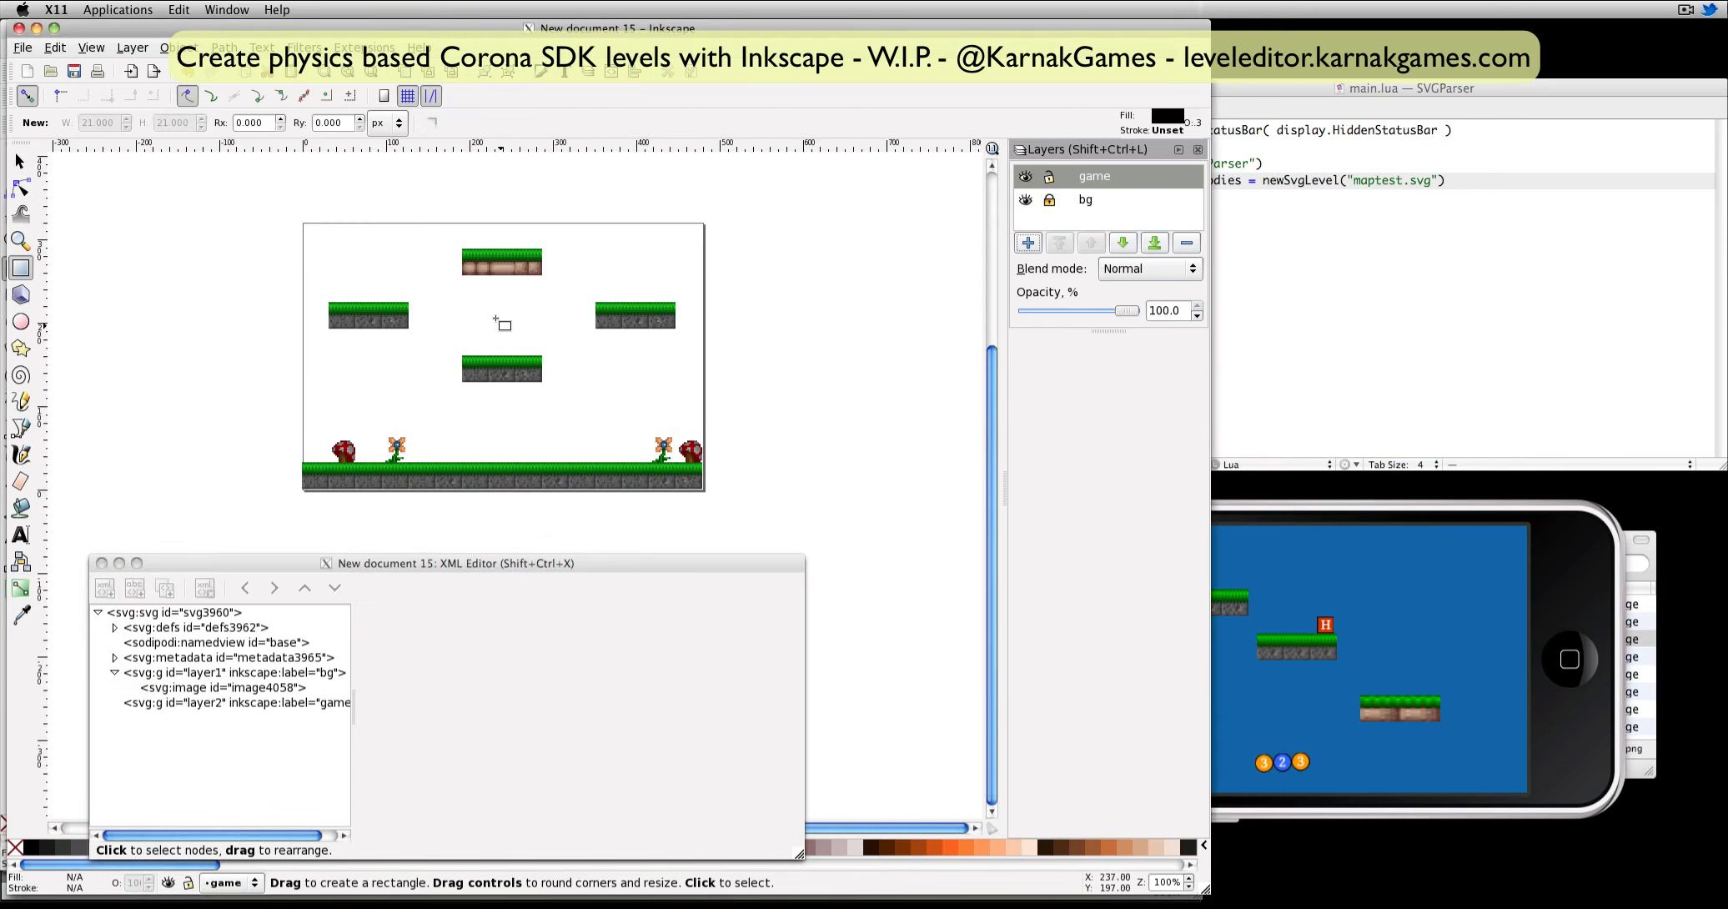
left_click_drag(329, 302, 408, 331)
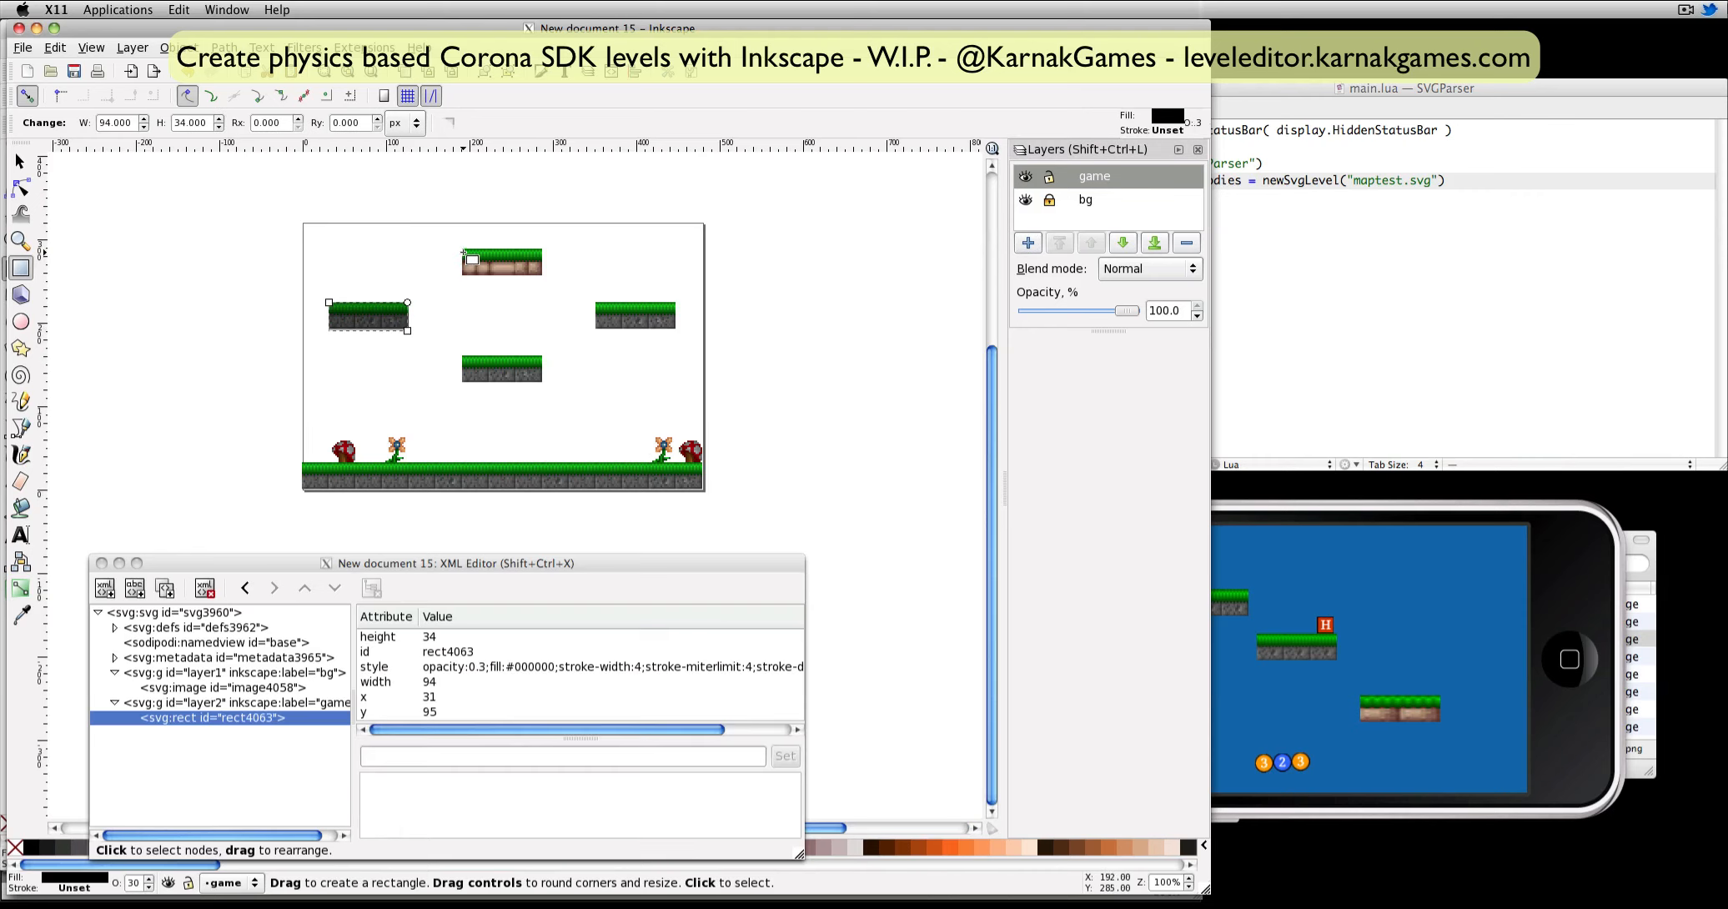
left_click_drag(465, 249, 675, 327)
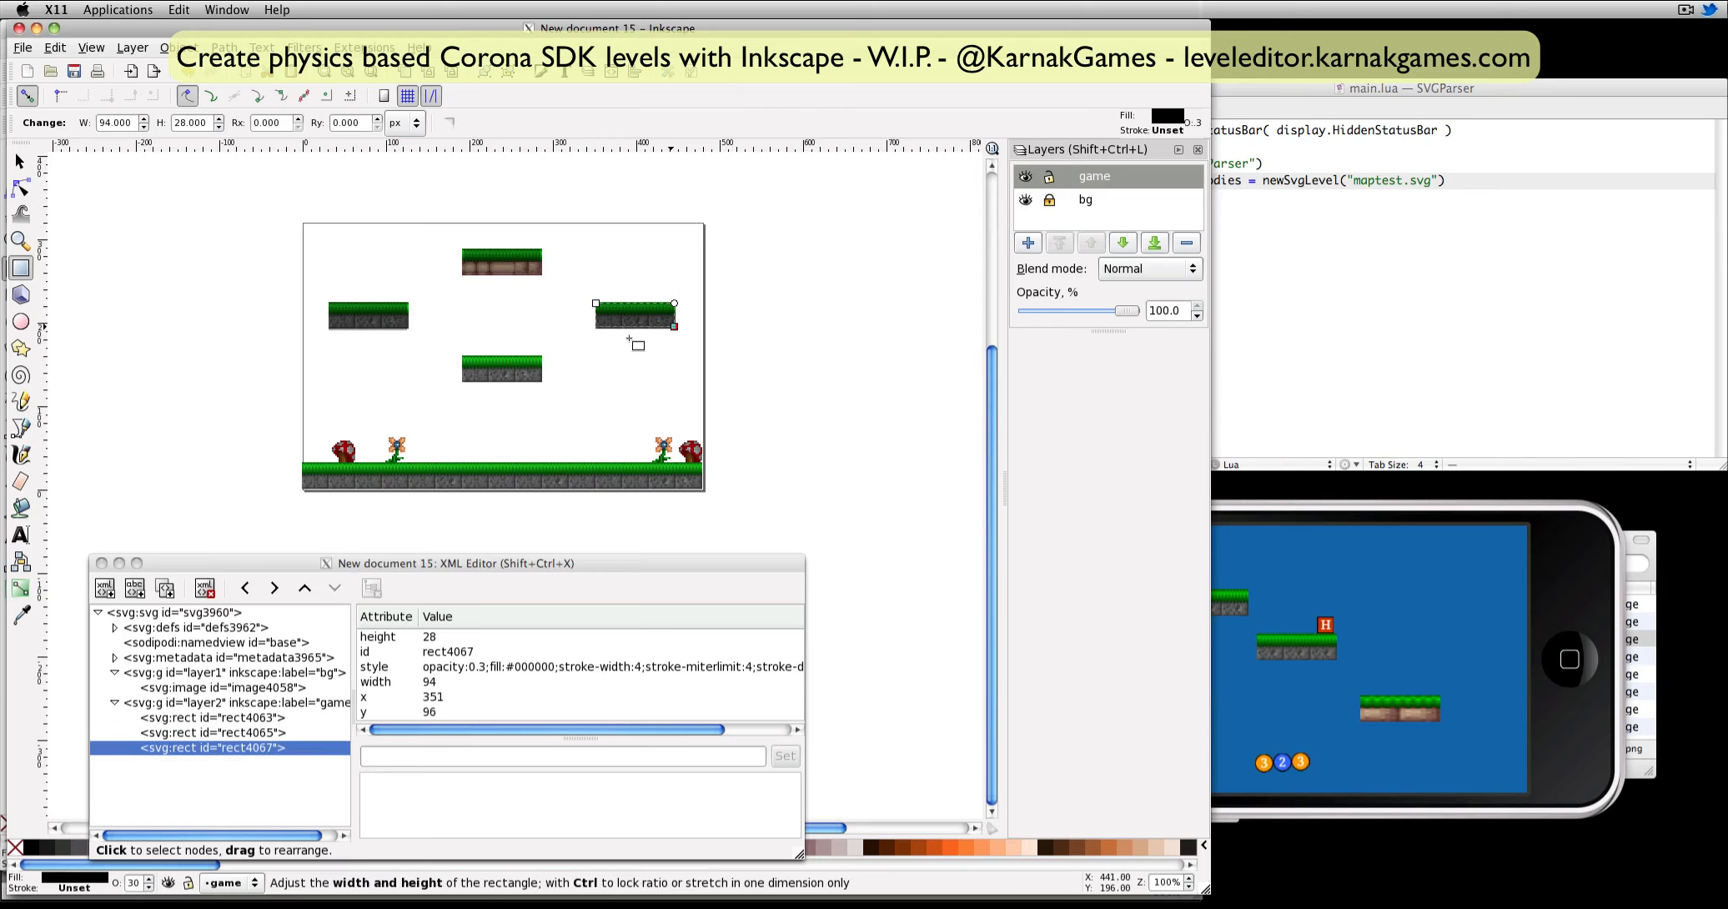
left_click_drag(466, 359, 543, 384)
left_click_drag(303, 463, 705, 492)
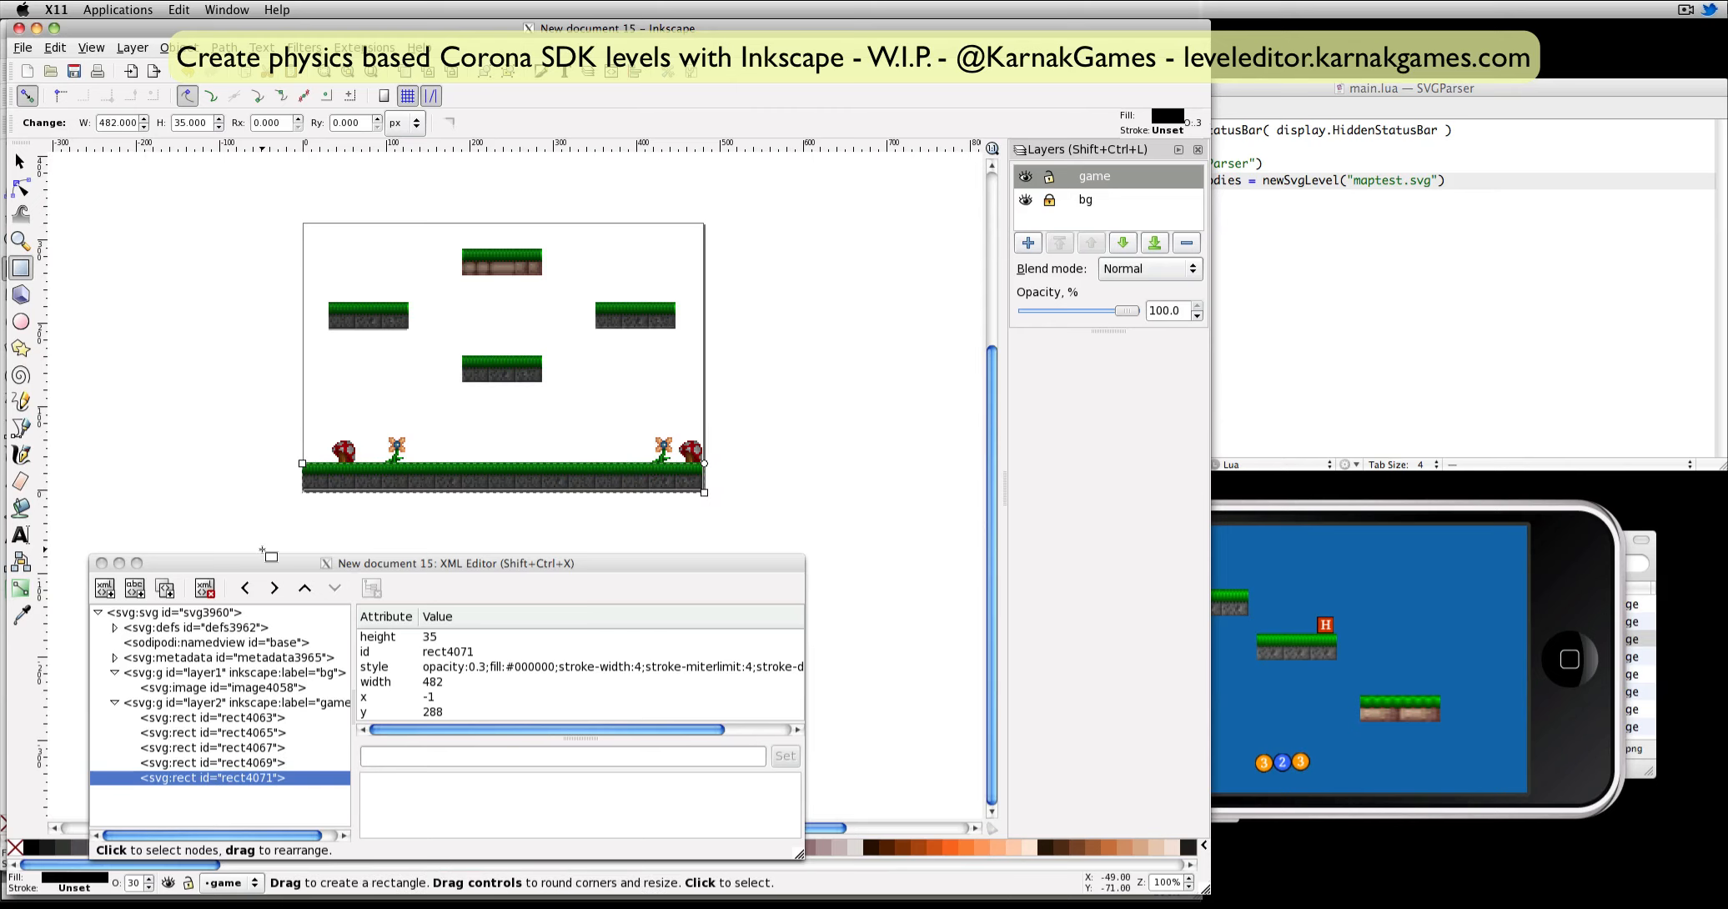
Draw an open straight-segment path along the page's left, bottom and right edges, starting and ending at the upper corners.
left_click(21, 428)
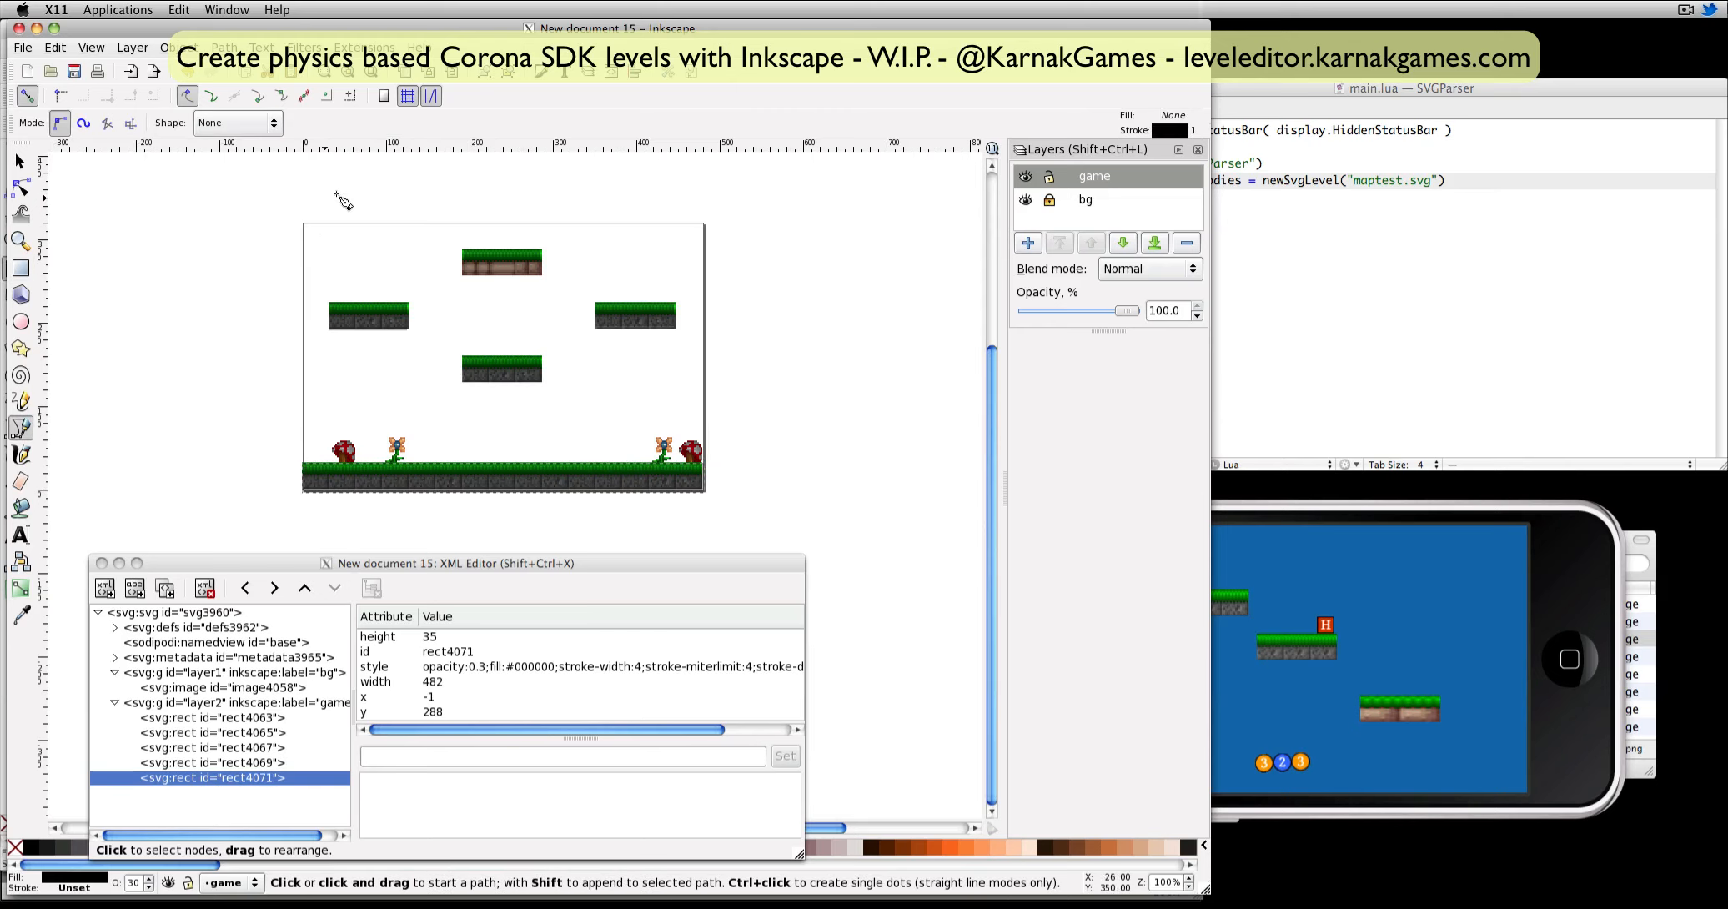
left_click(305, 225)
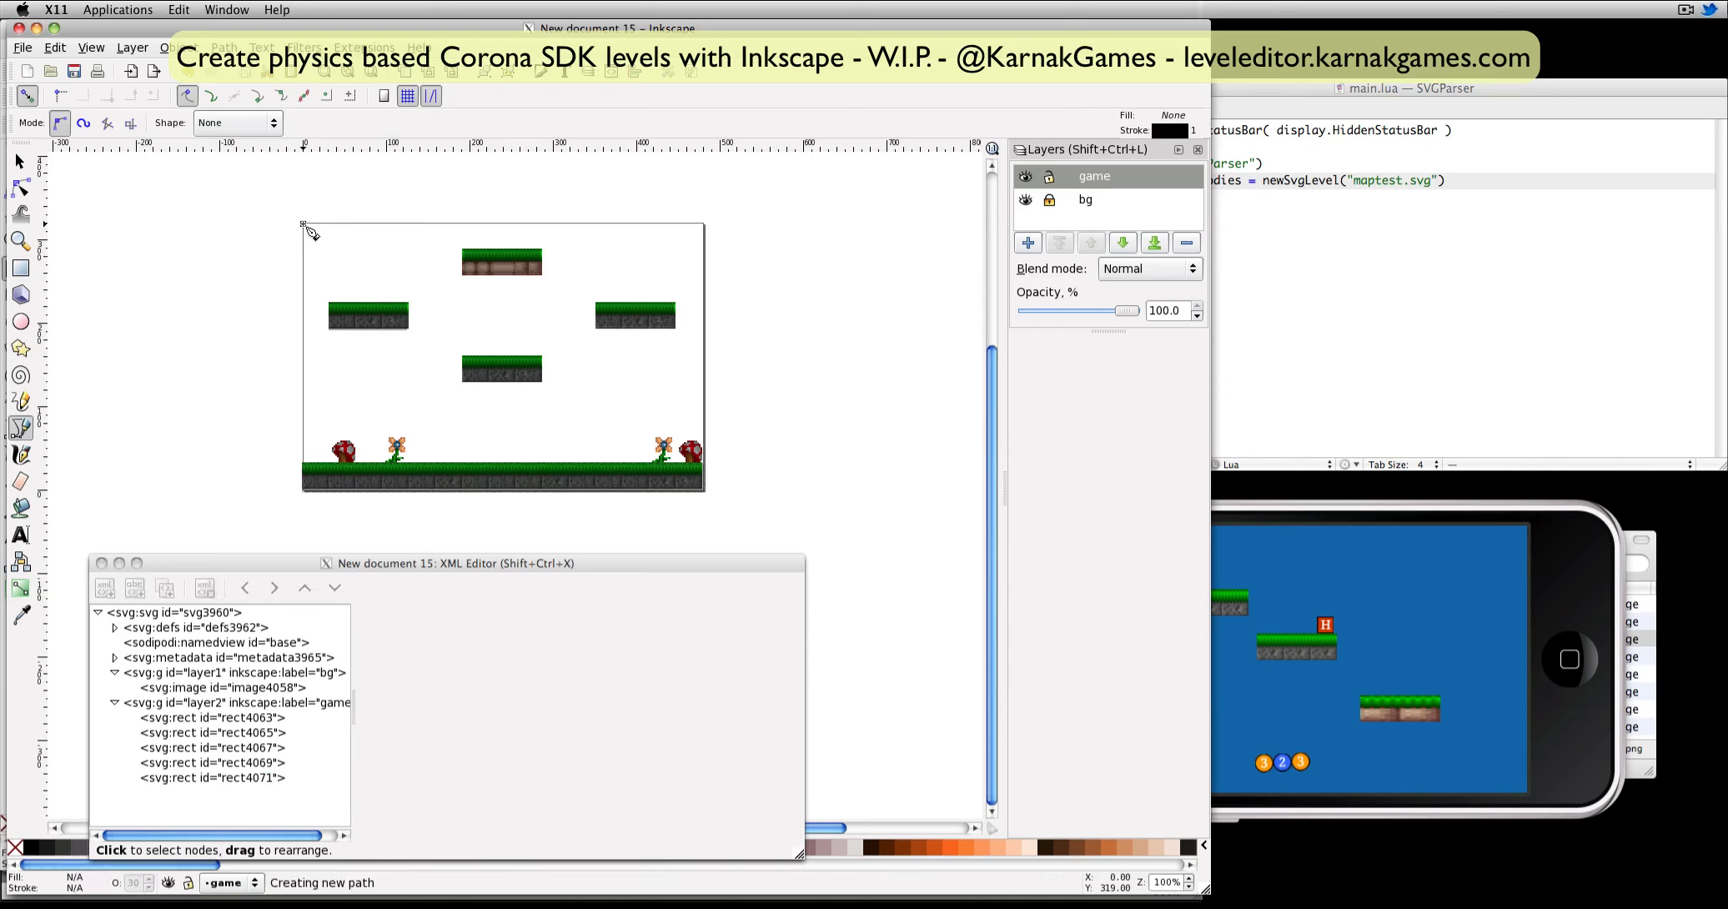
left_click(304, 490)
left_click(705, 491)
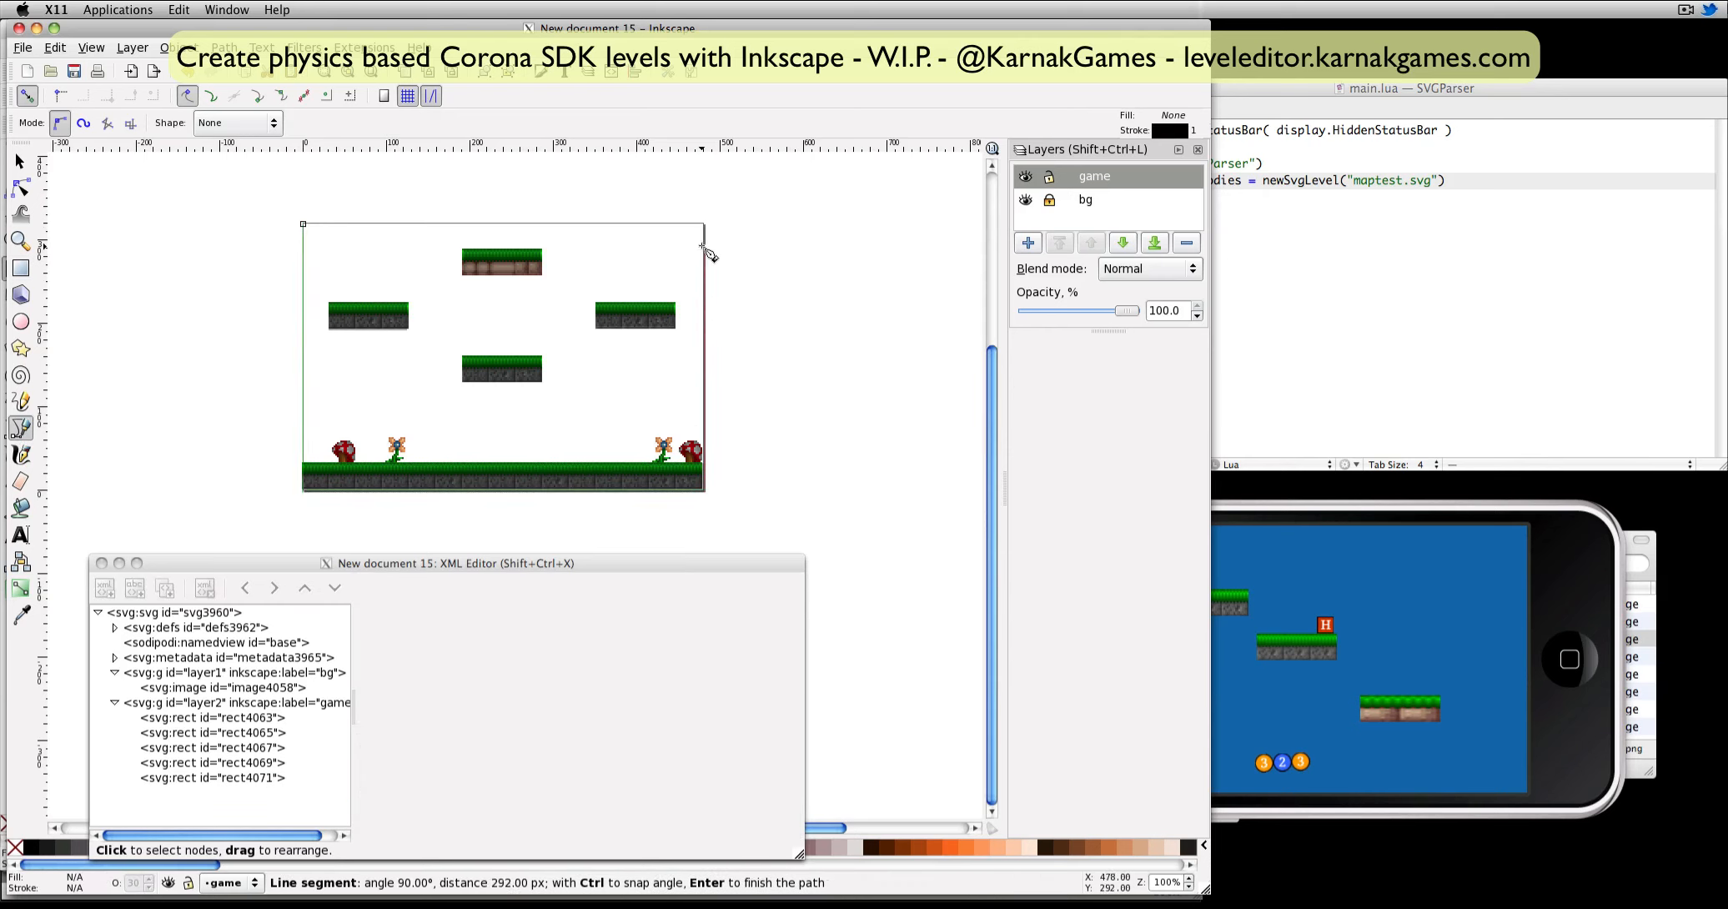
double_click(702, 223)
Add an empty isEdge attribute to the border path.
left_click(426, 756)
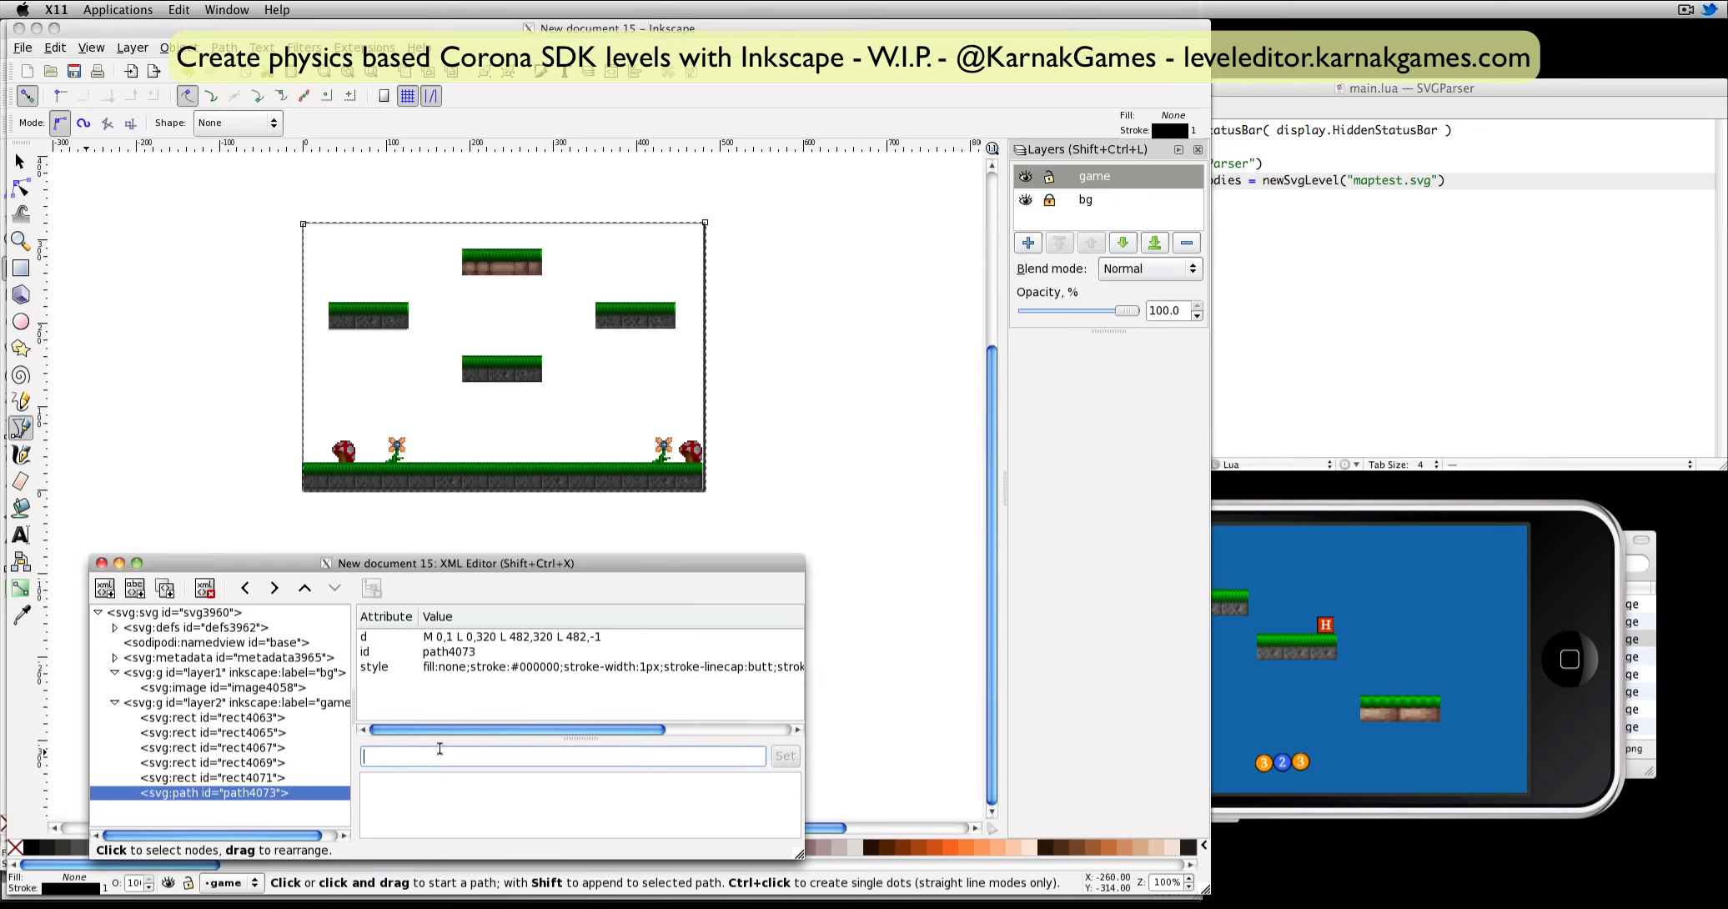
type("isEdge")
left_click(784, 763)
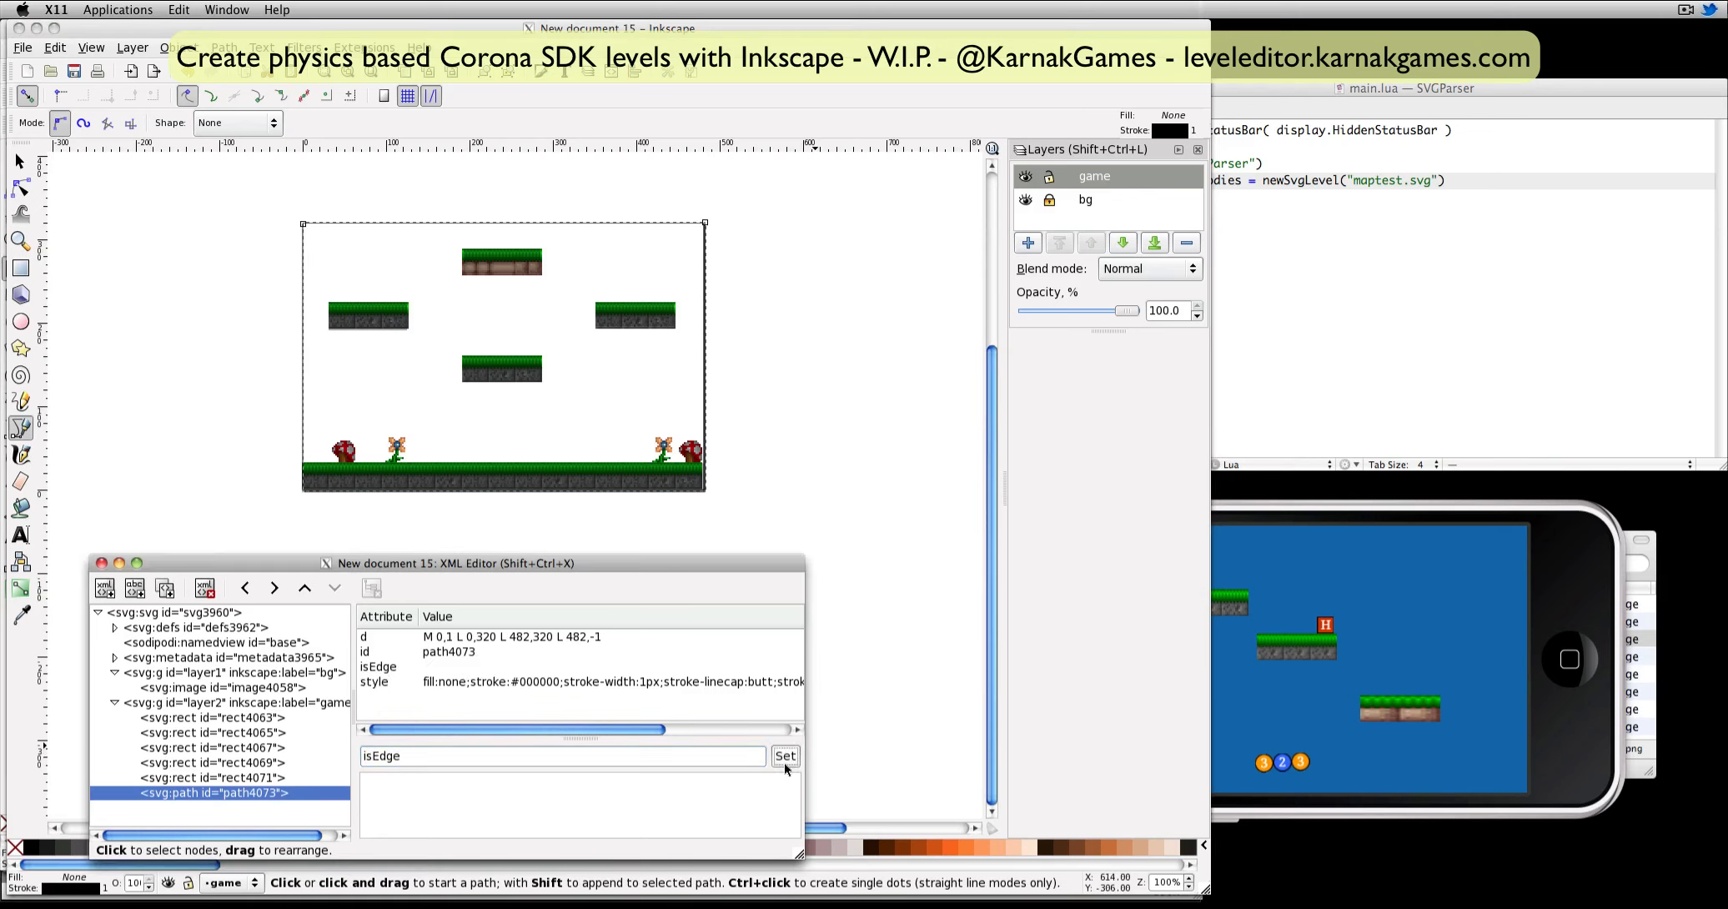
Draw a square about 23 × 23 px above the left platform and give it an attribute i with value h.
left_click(21, 267)
left_click_drag(372, 242, 392, 260)
left_click(425, 763)
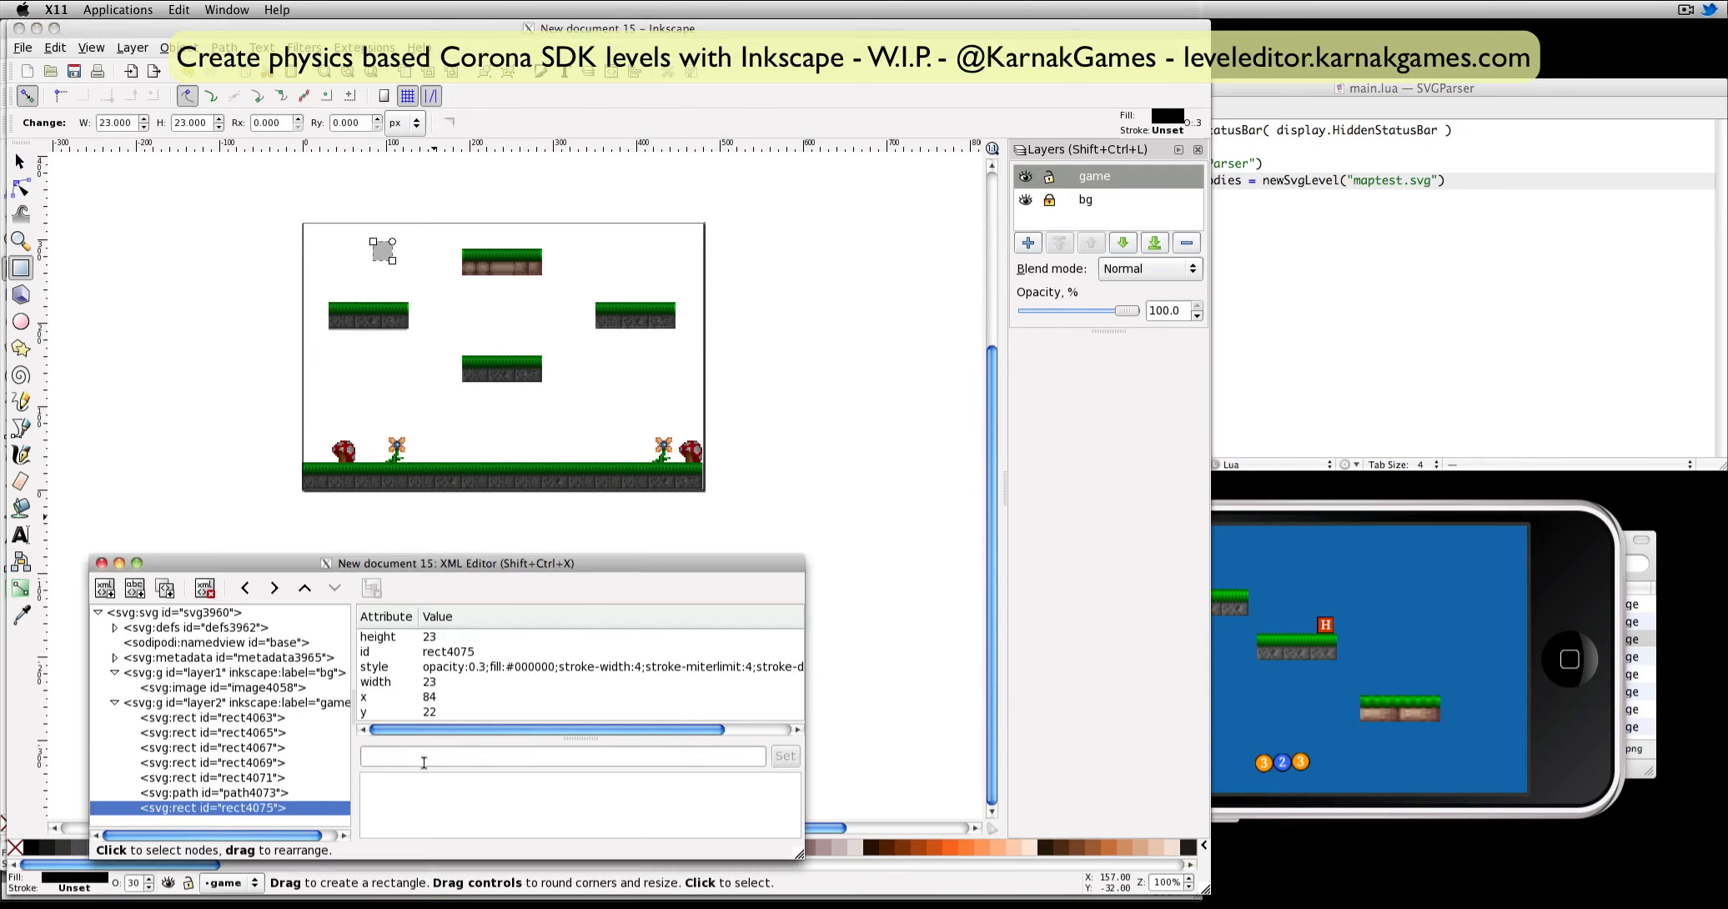
type("i")
left_click(587, 801)
type("h")
left_click(785, 756)
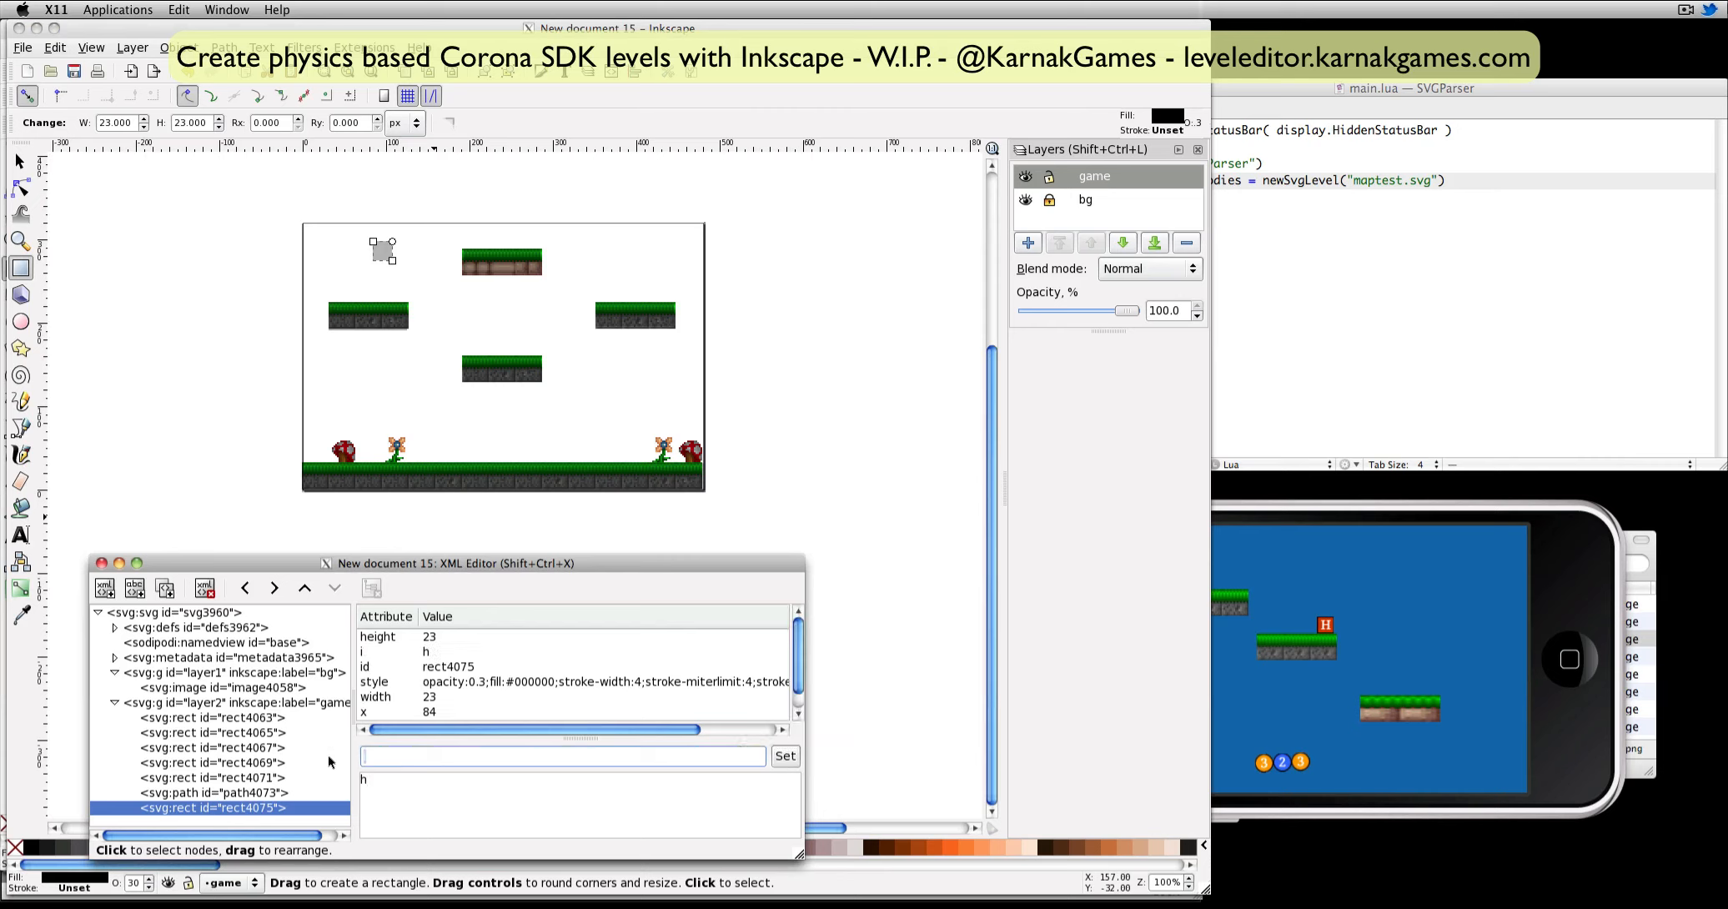
Add a density attribute of 10 to the small square.
type("density")
key("Tab")
type("10")
left_click(784, 755)
Duplicate the small square four times and spread the copies around the left and centre platforms.
left_click(20, 161)
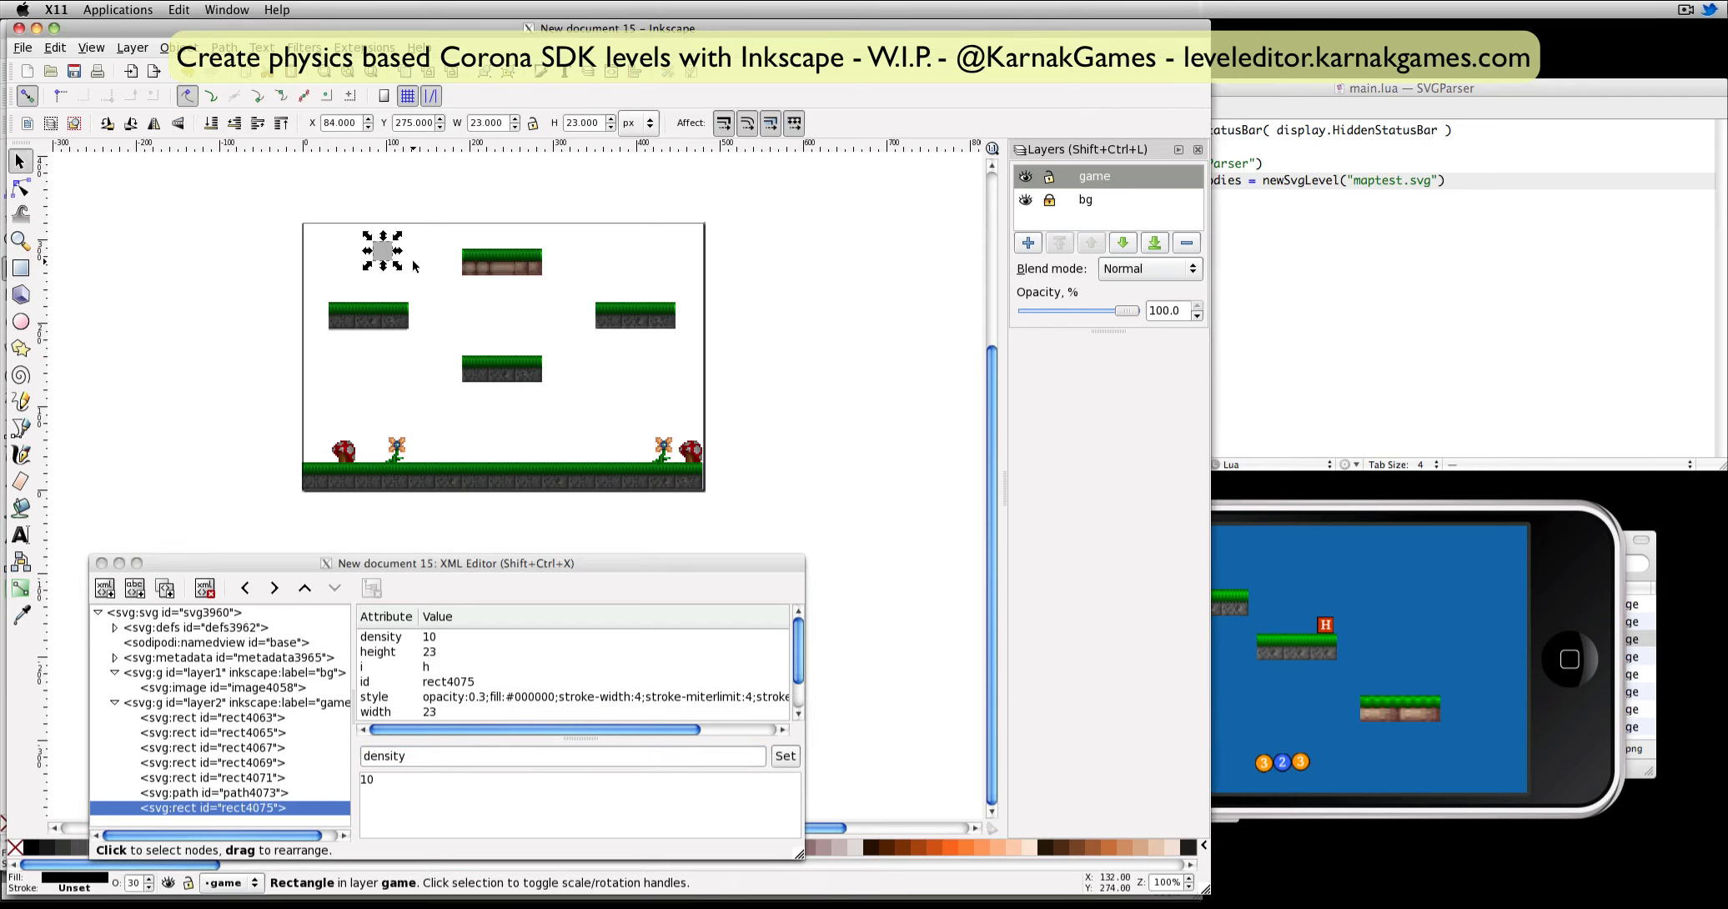
key("ctrl+d")
key("ctrl+d")
key("ctrl+d")
key("ctrl+d")
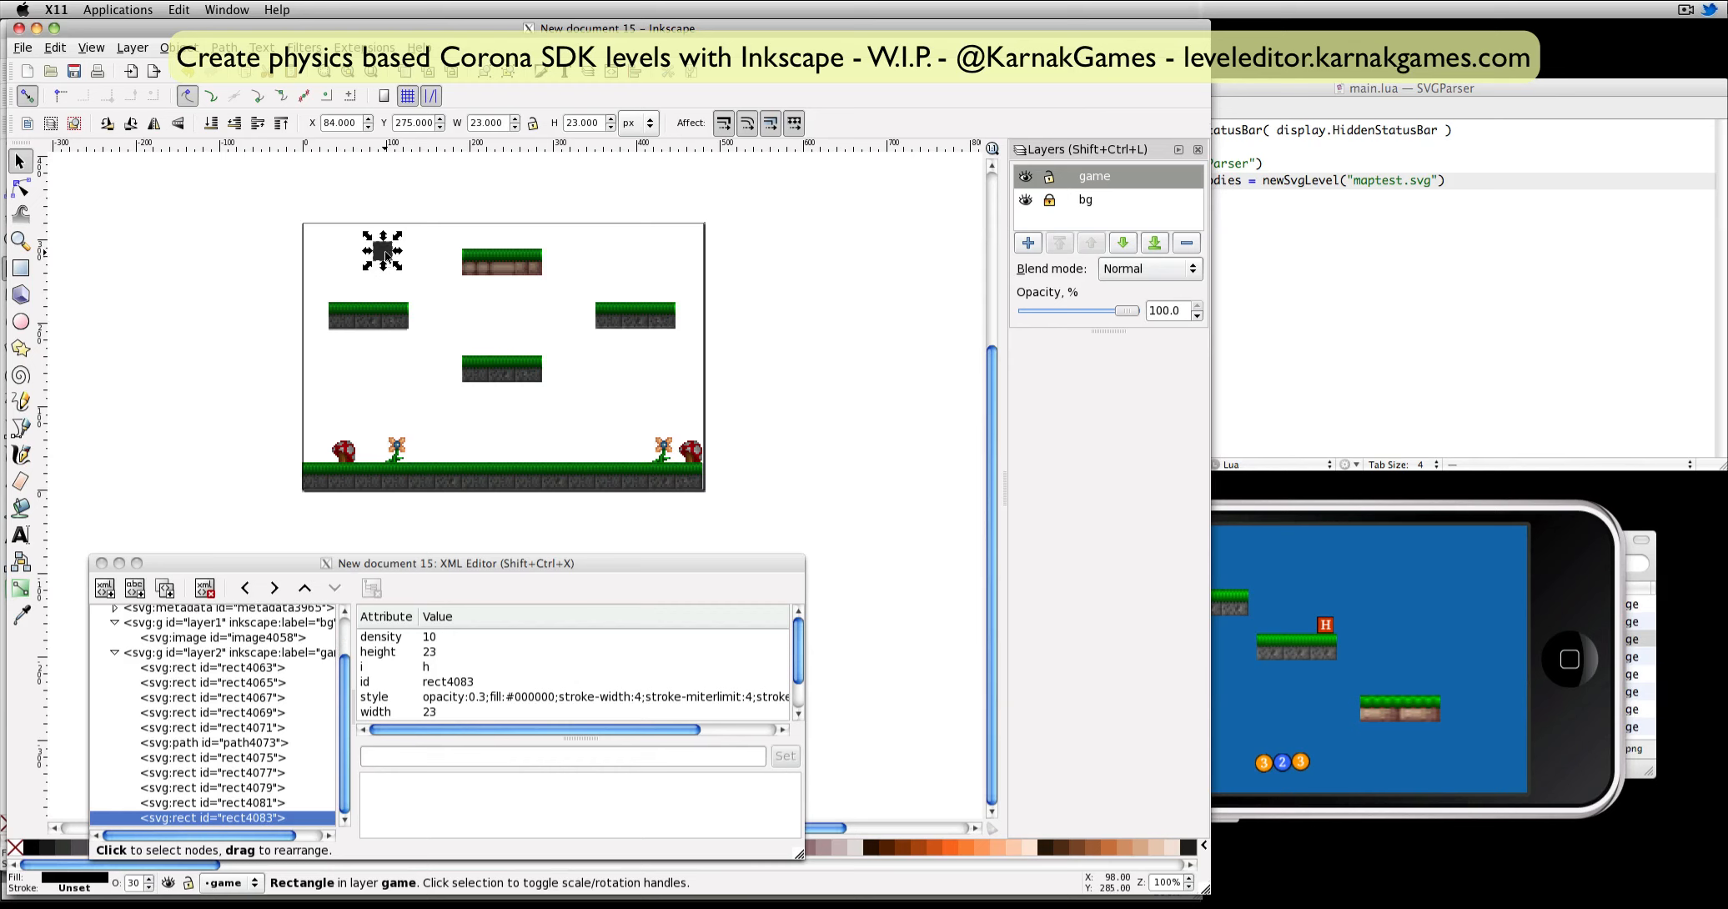
left_click_drag(385, 256, 397, 288)
Save the drawing as maptiled.svg in the maps folder.
left_click(74, 72)
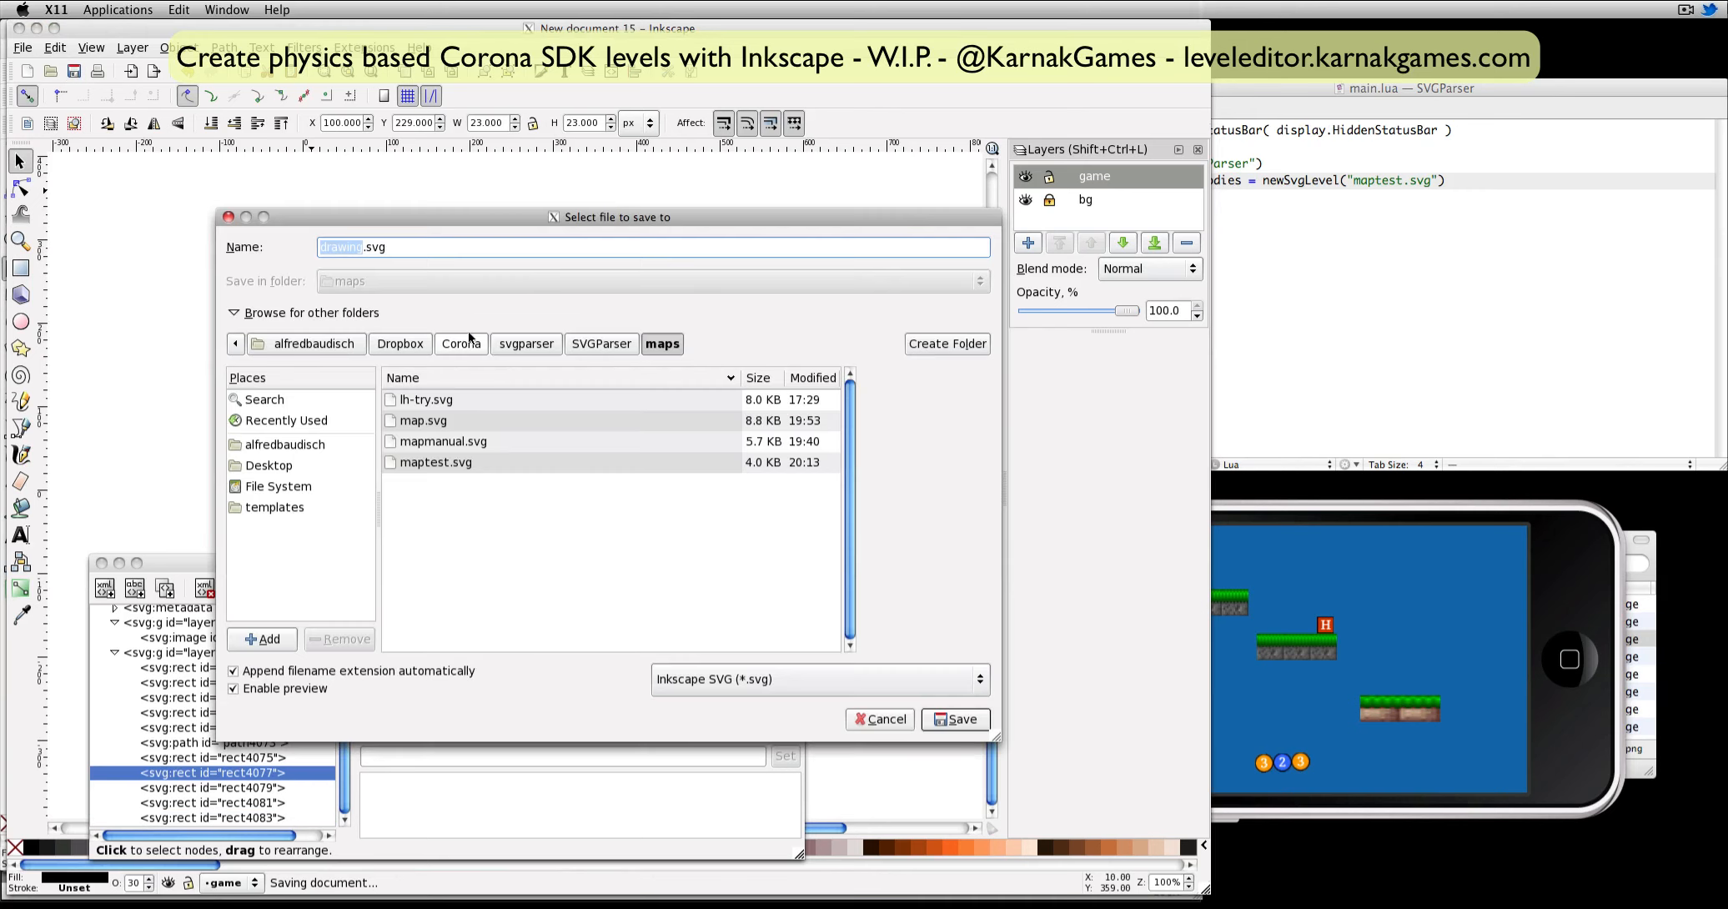
type("maptile")
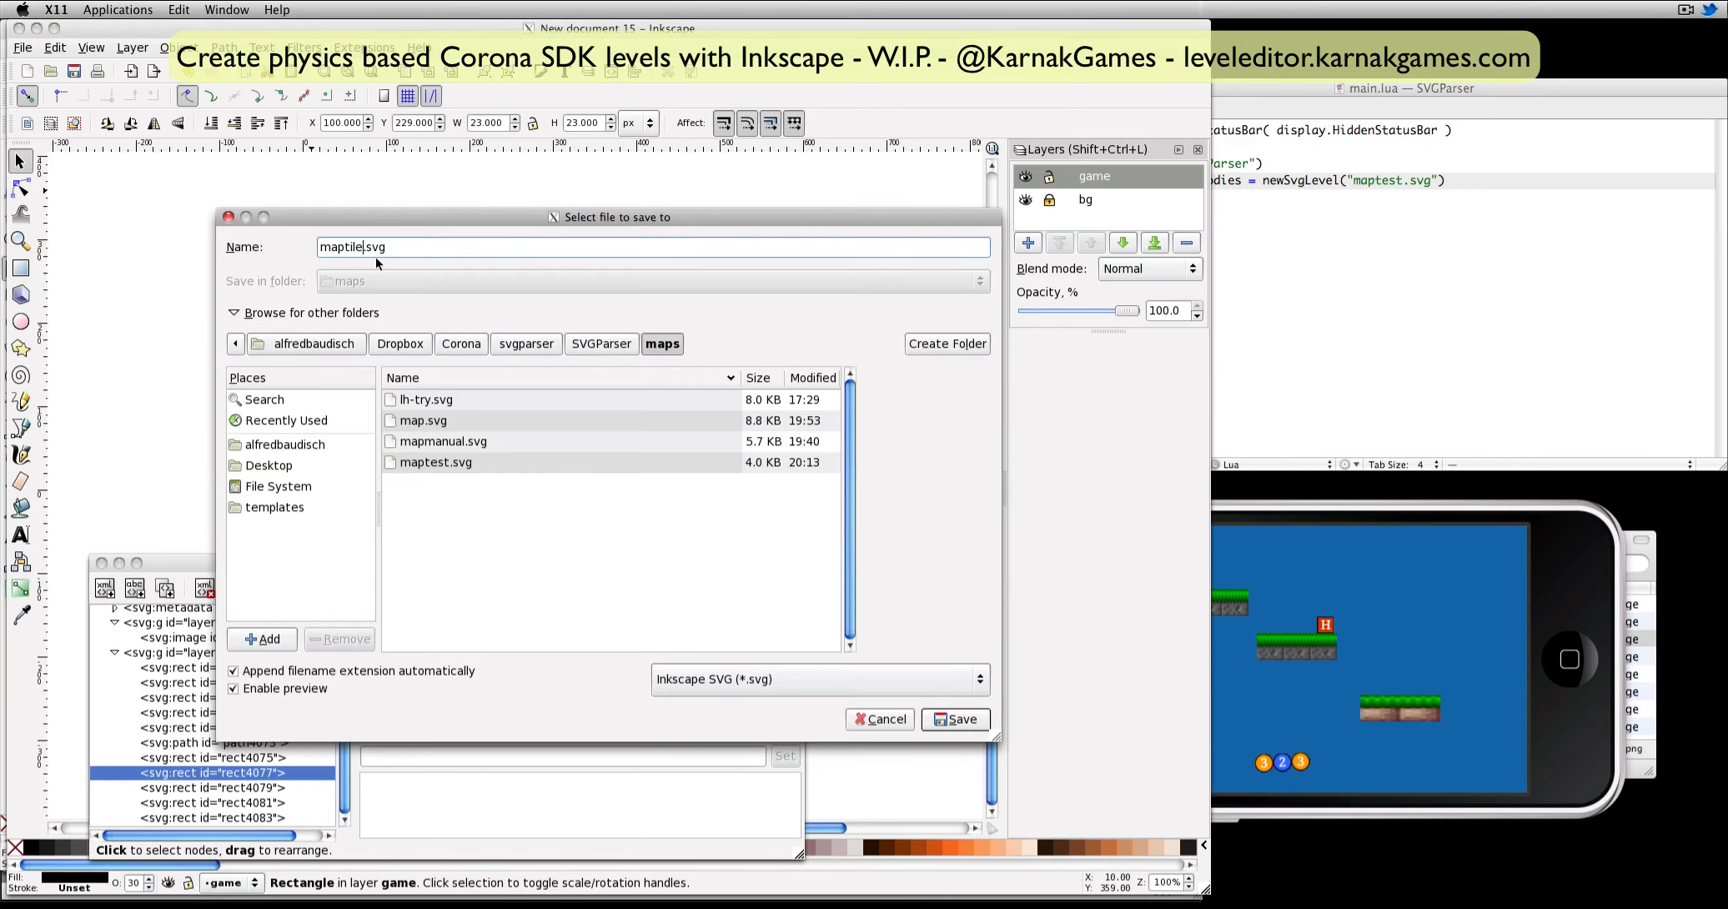
type("d")
key("Return")
Switch to TextMate, change the level file in main.lua's newSvgLevel call to maptiled.svg, and relaunch the Corona Simulator.
left_click(1383, 221)
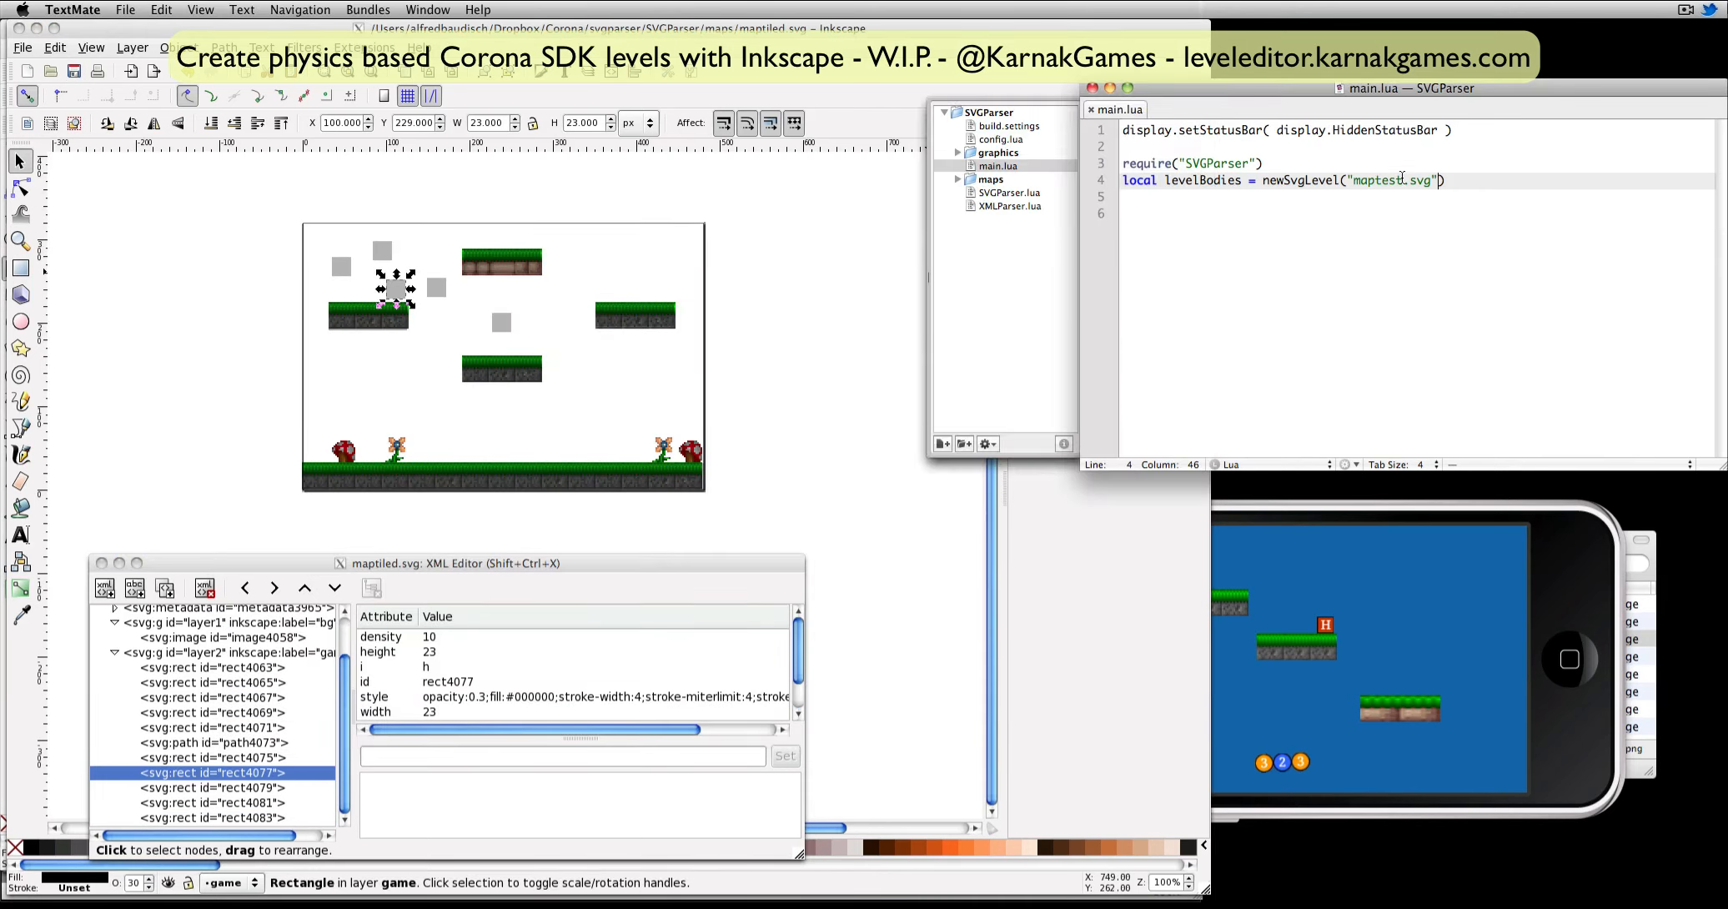
left_click_drag(1402, 178, 1370, 183)
type("iled")
key("super+r")
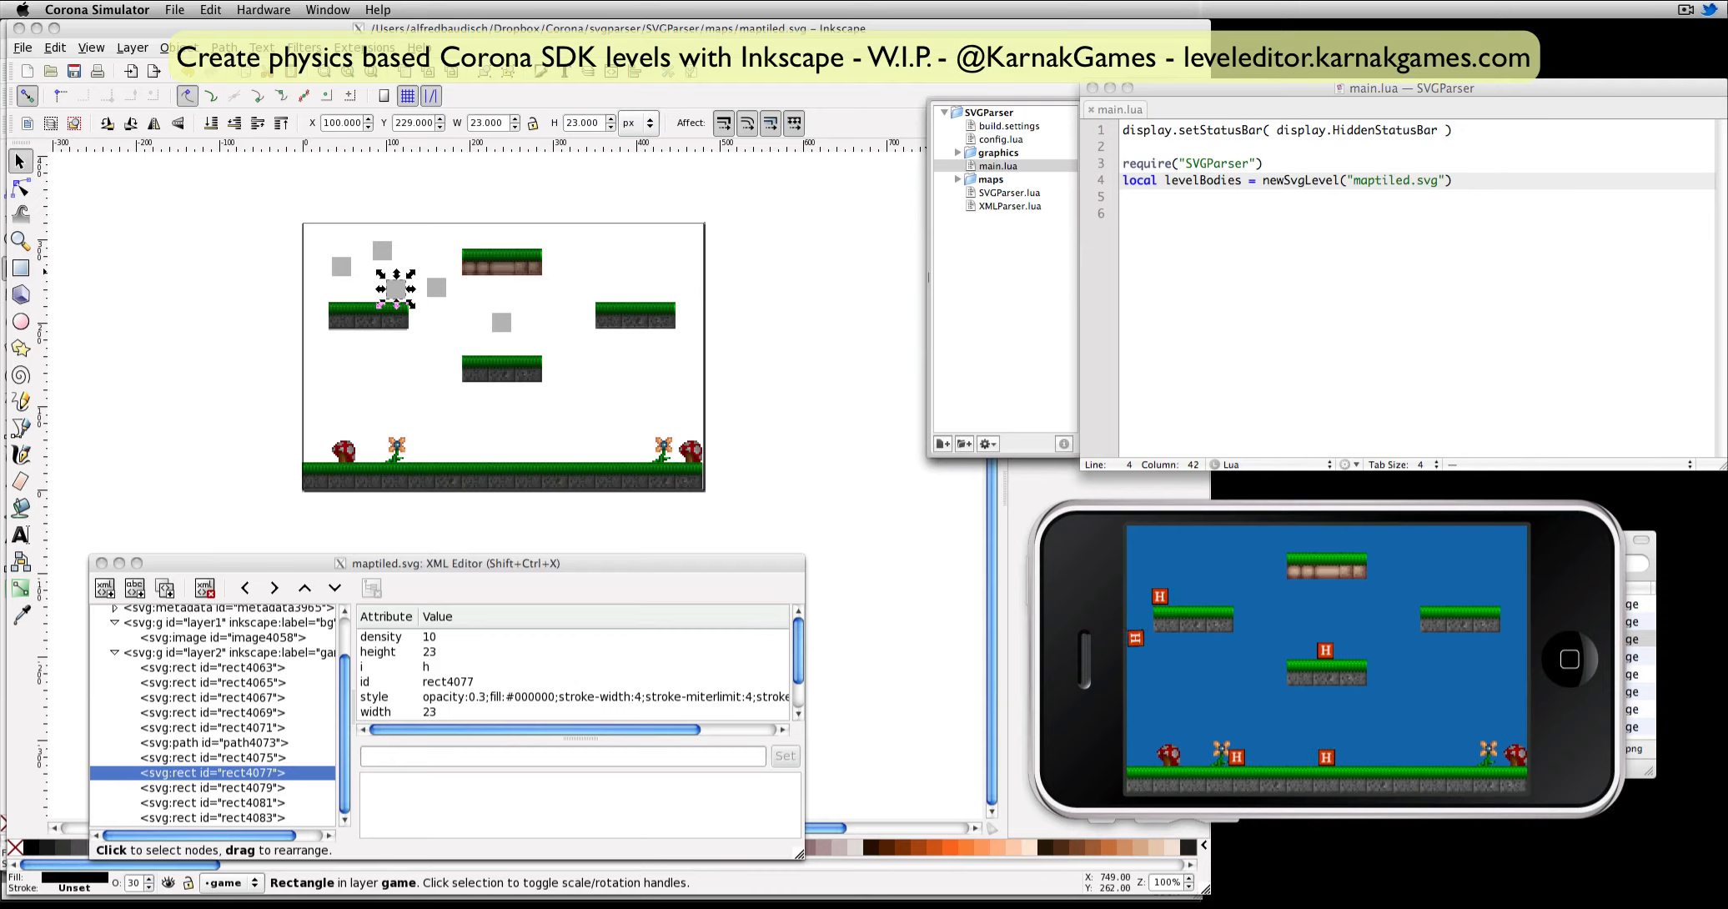
Bring the Corona Simulator to the front and examine how the boxes behave in the running level.
key("super+Tab")
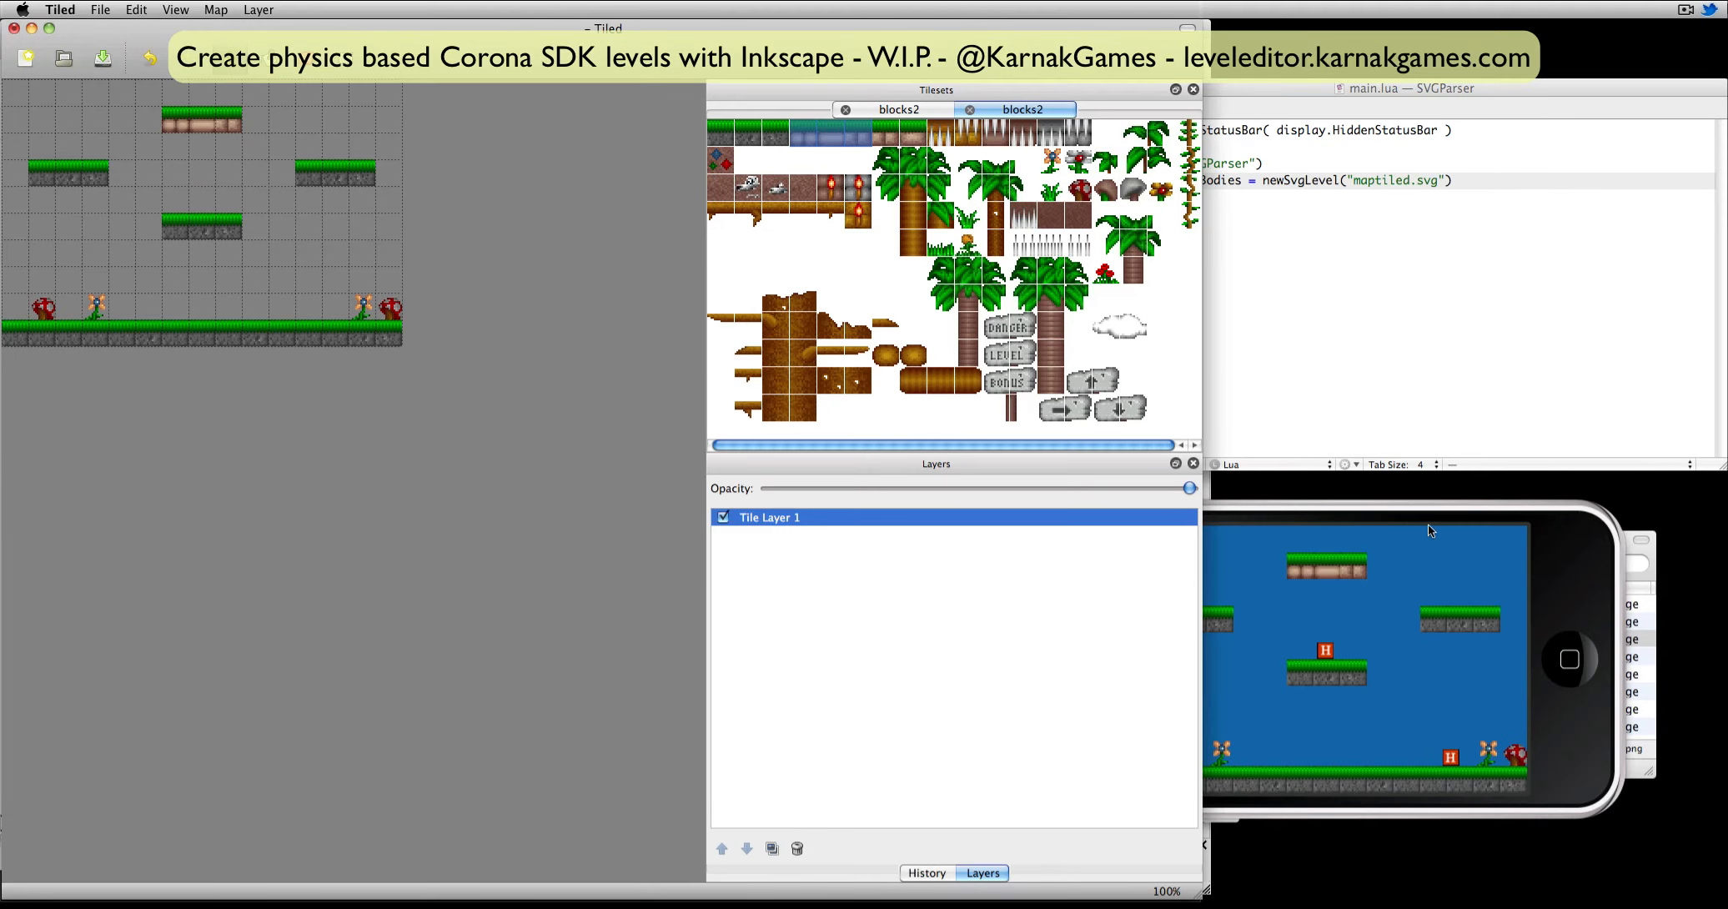
left_click(1432, 566)
key("super+Tab")
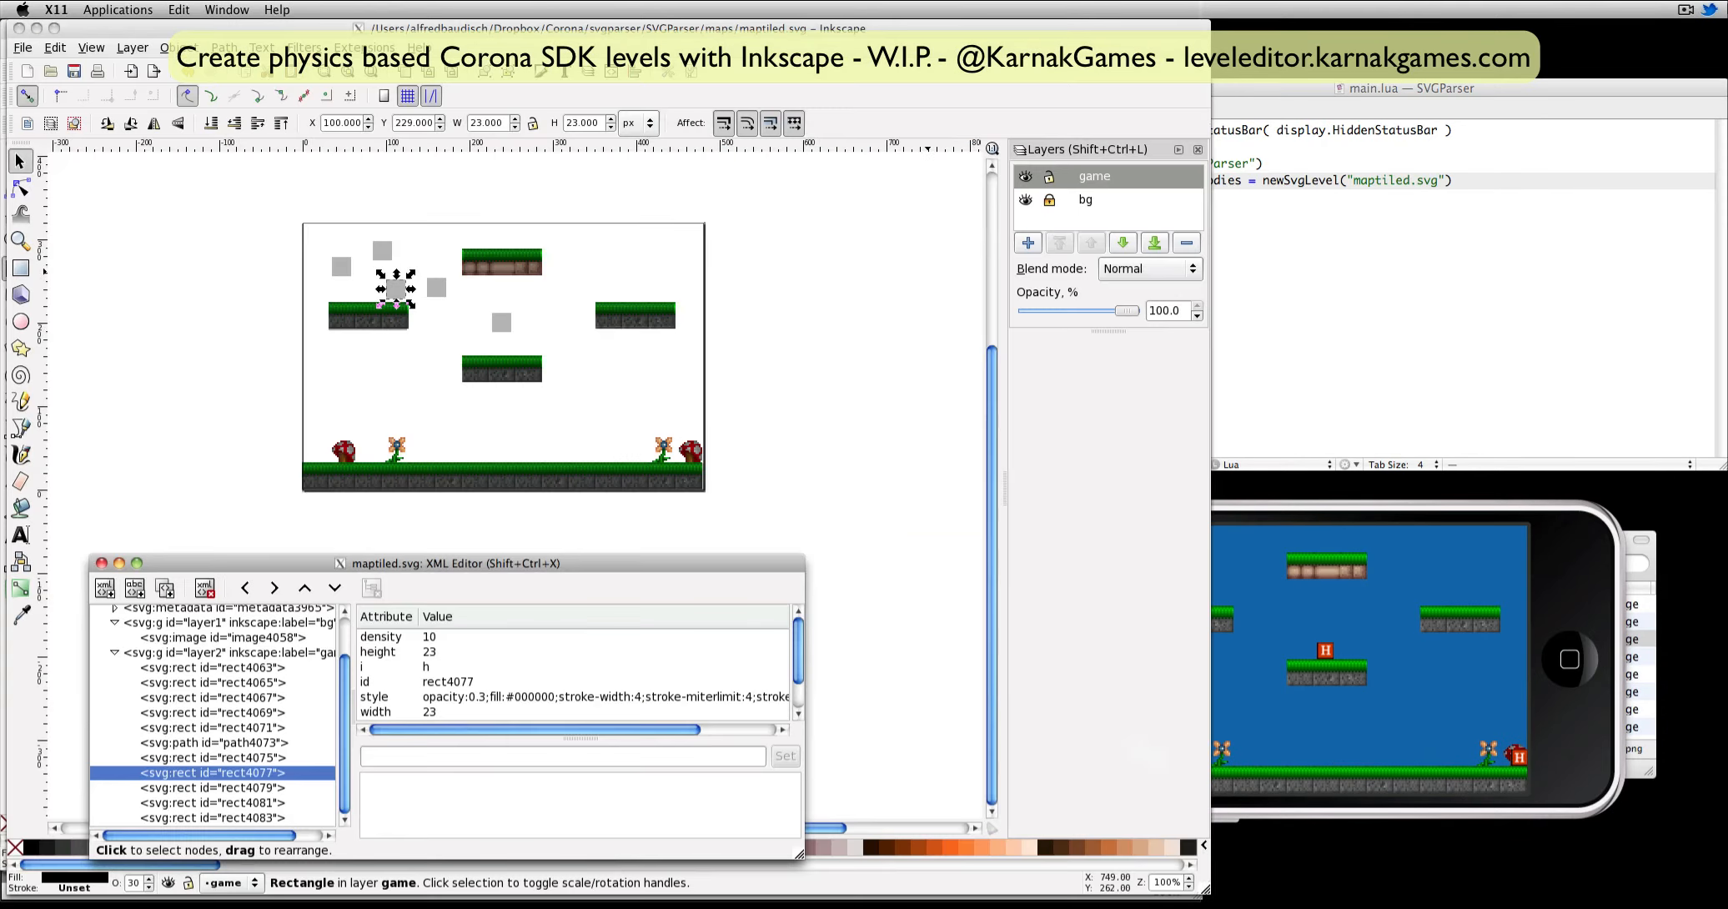
left_click(1216, 597)
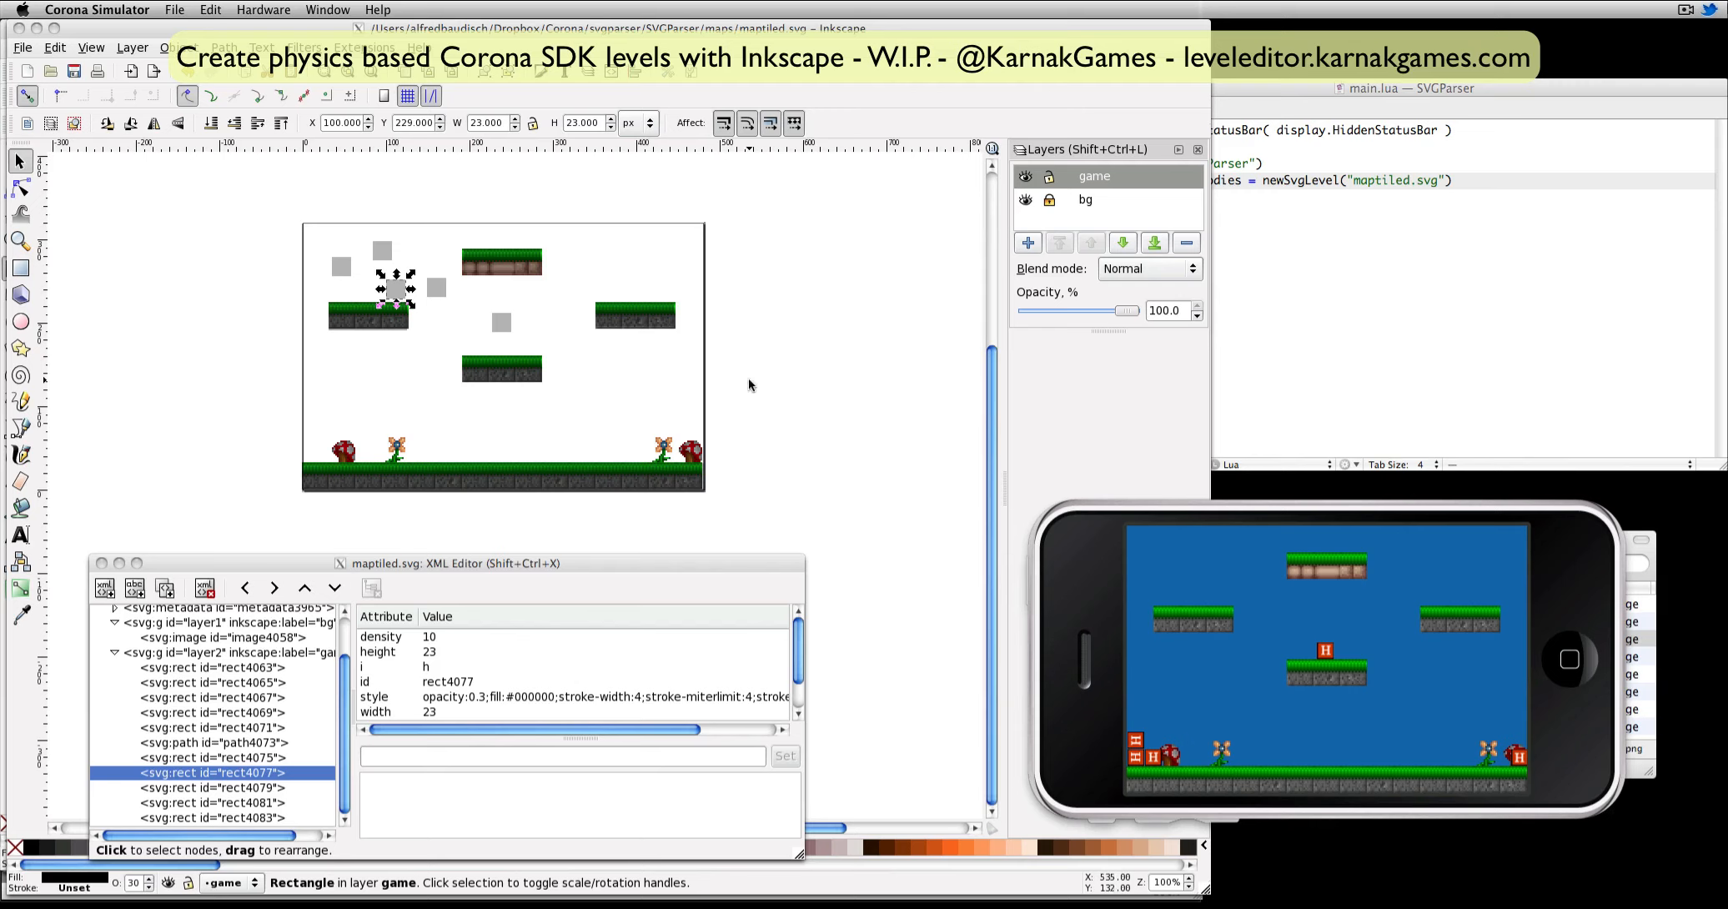
In Inkscape, add a friction attribute of 10 to the brown upper platform's rectangle and of 1 to the right platform's rectangle.
left_click(503, 265)
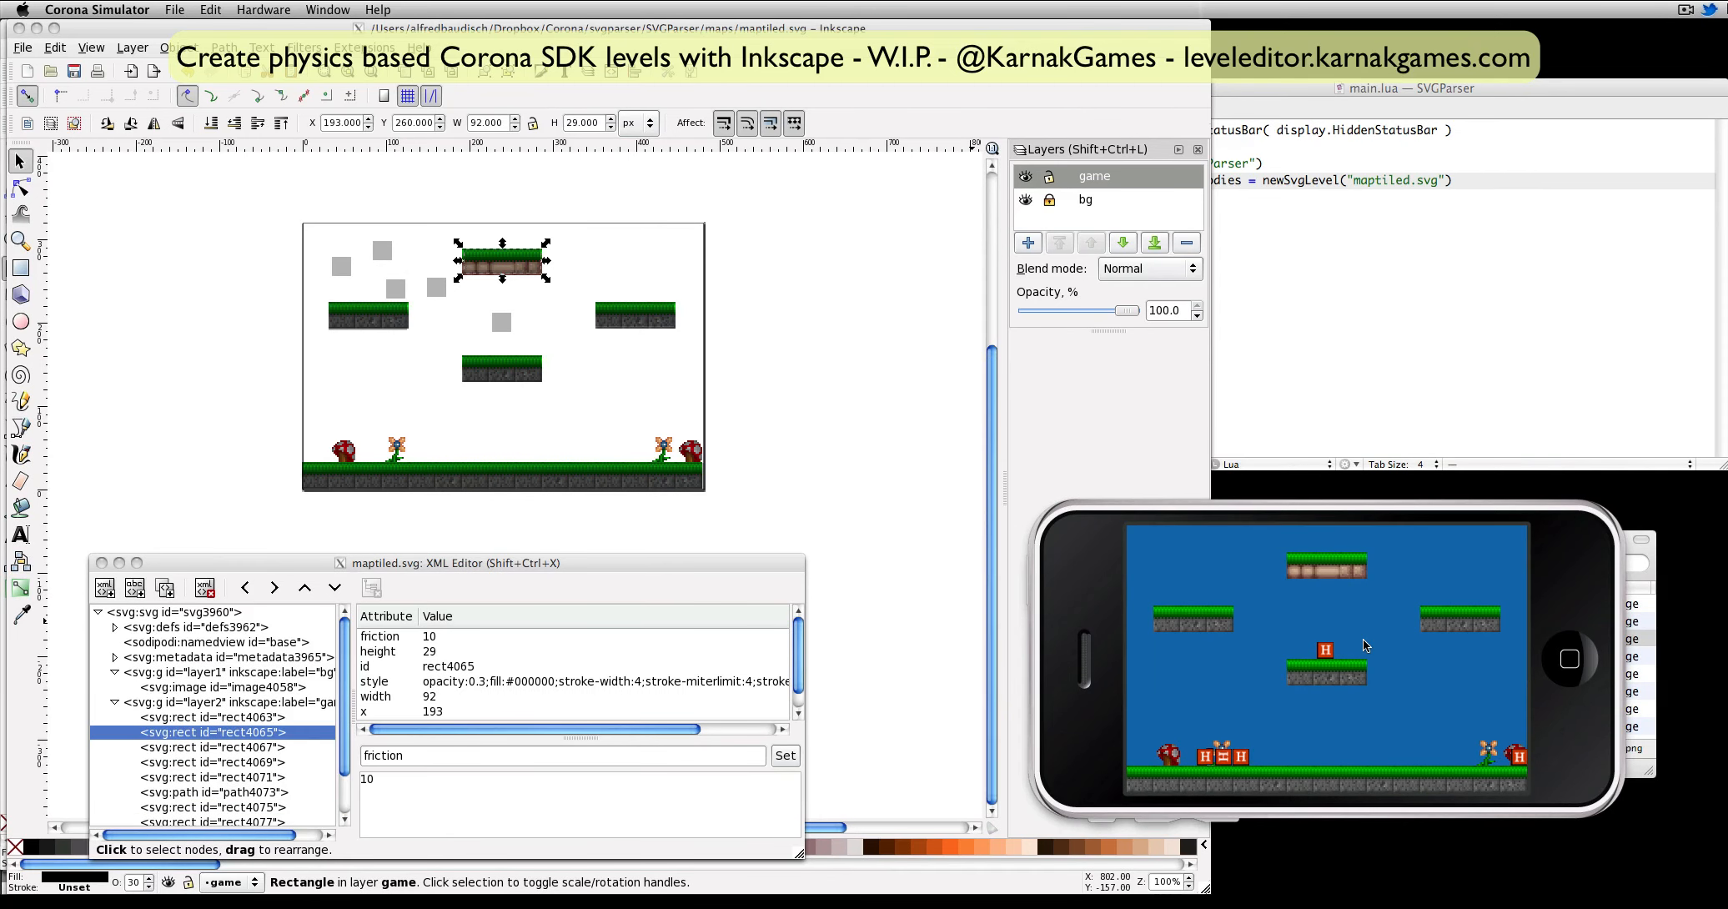
left_click(635, 316)
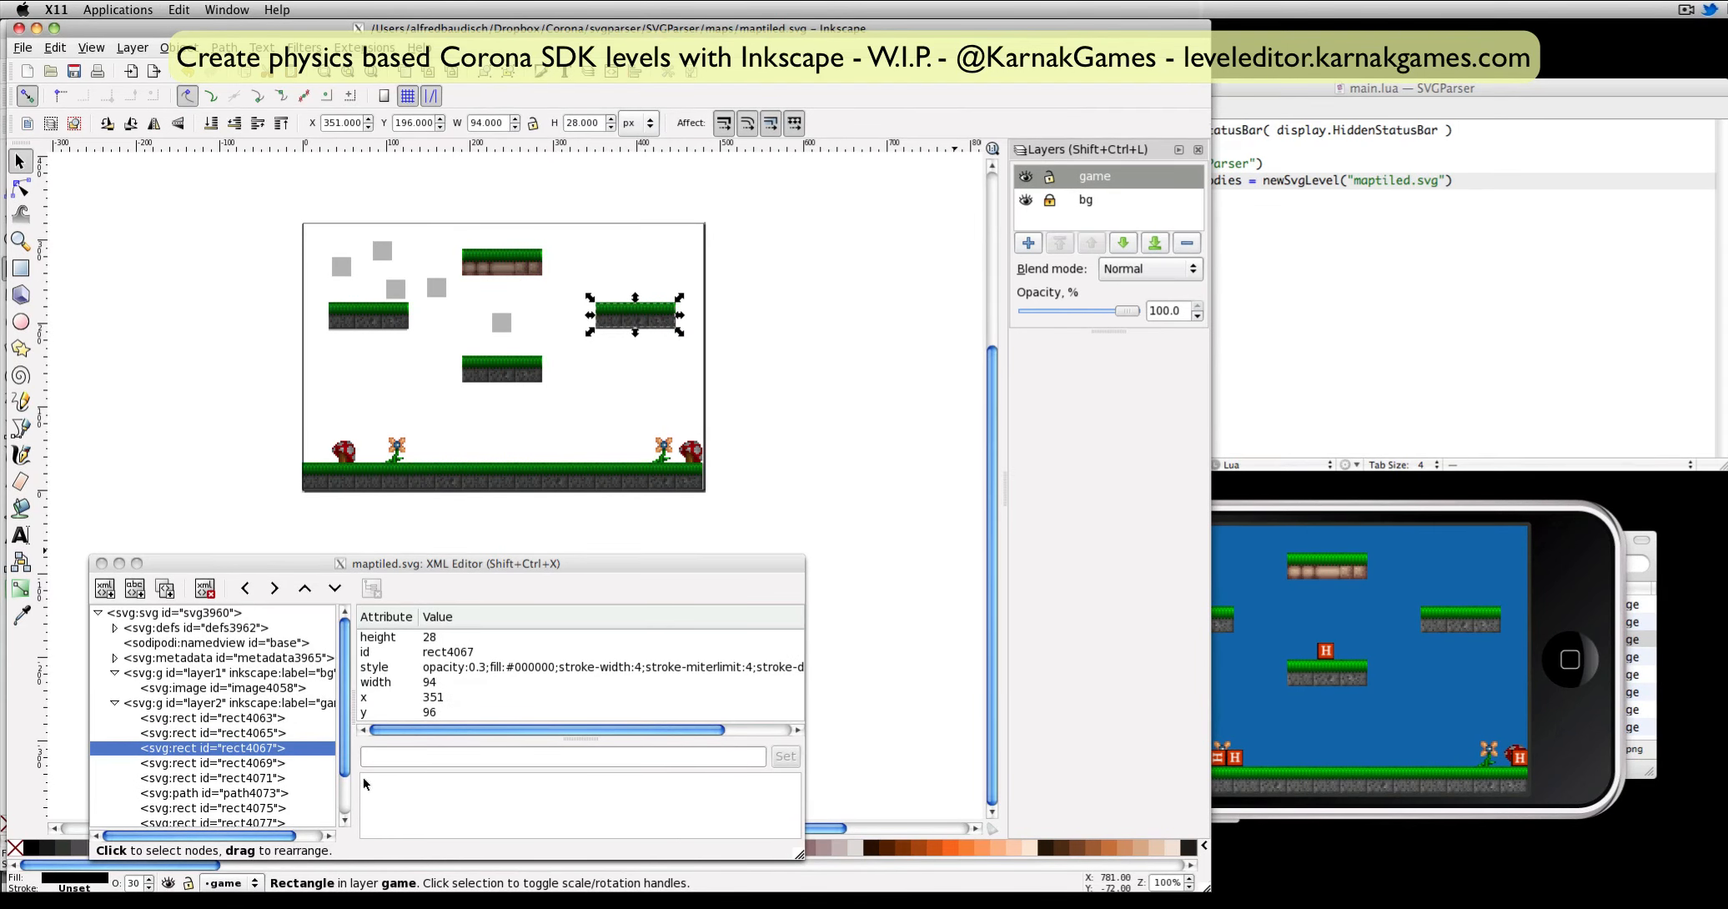
left_click(377, 757)
type("friction")
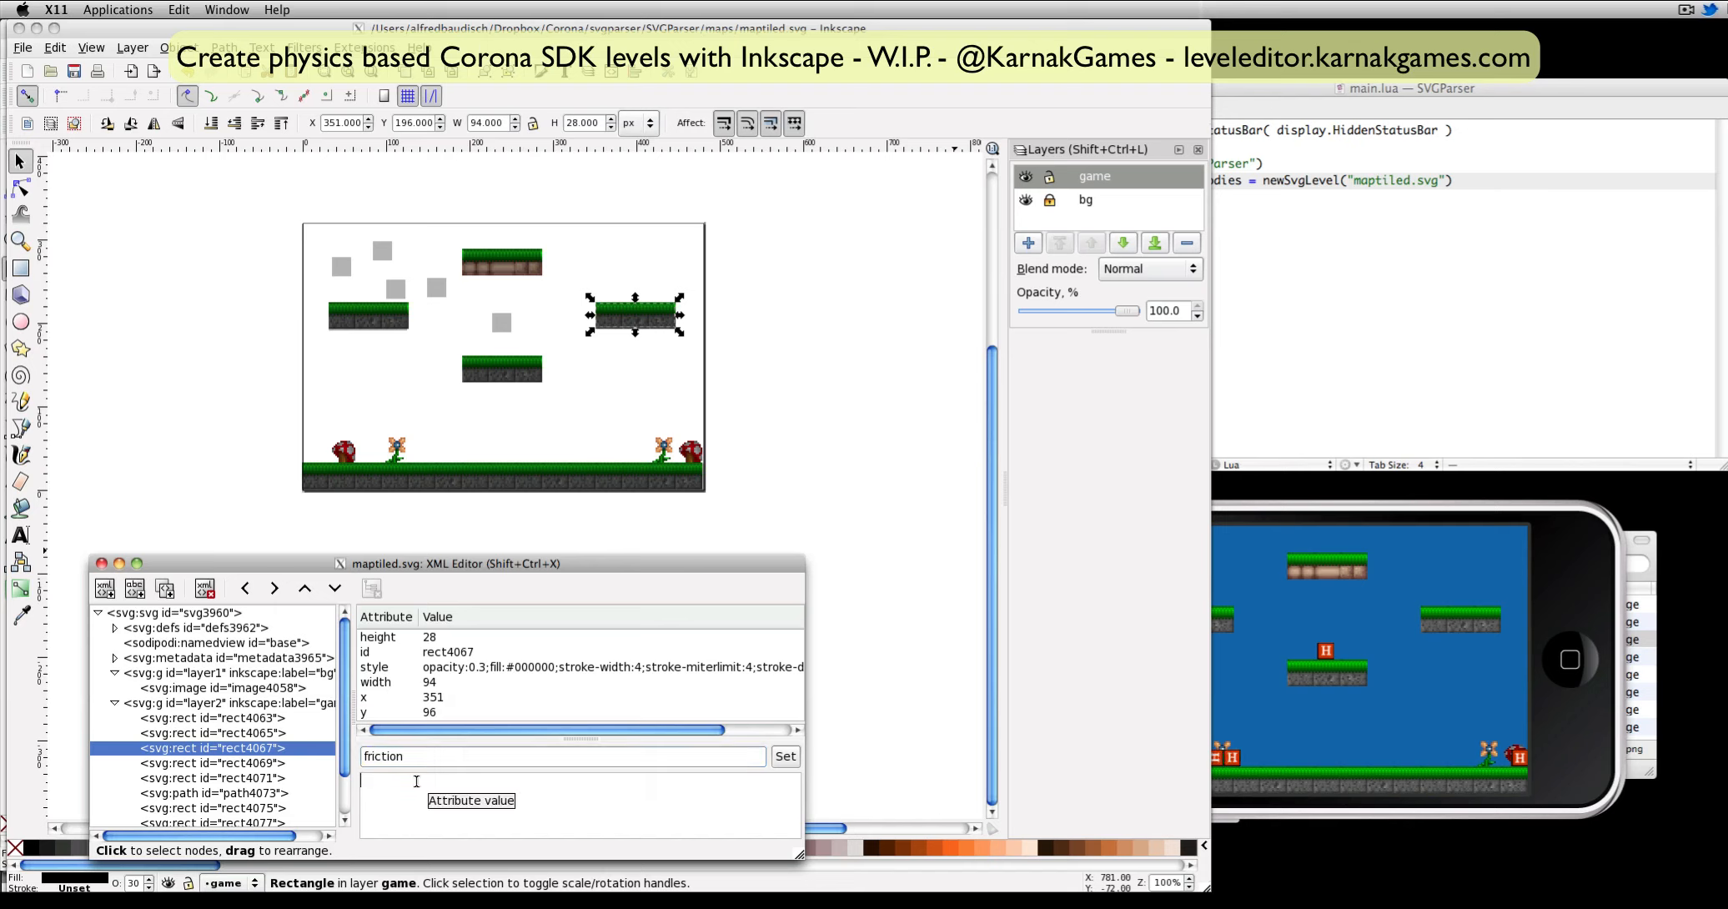
type("1")
left_click(771, 757)
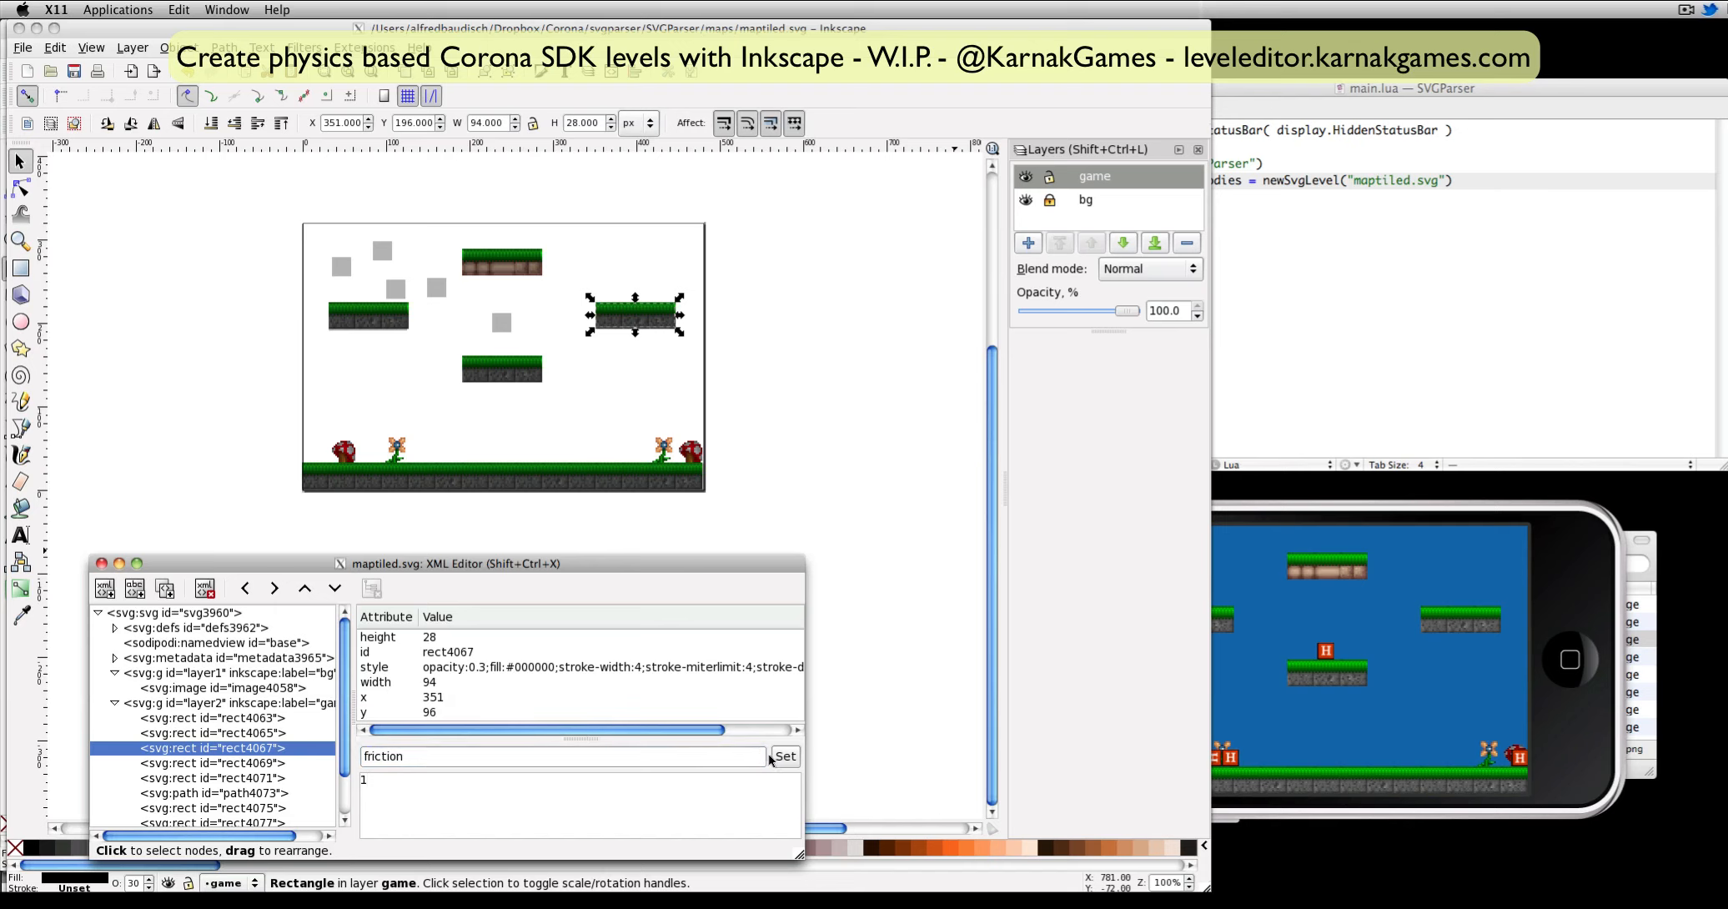
Add a bounce attribute of 1 to the right platform's rectangle.
type("bo")
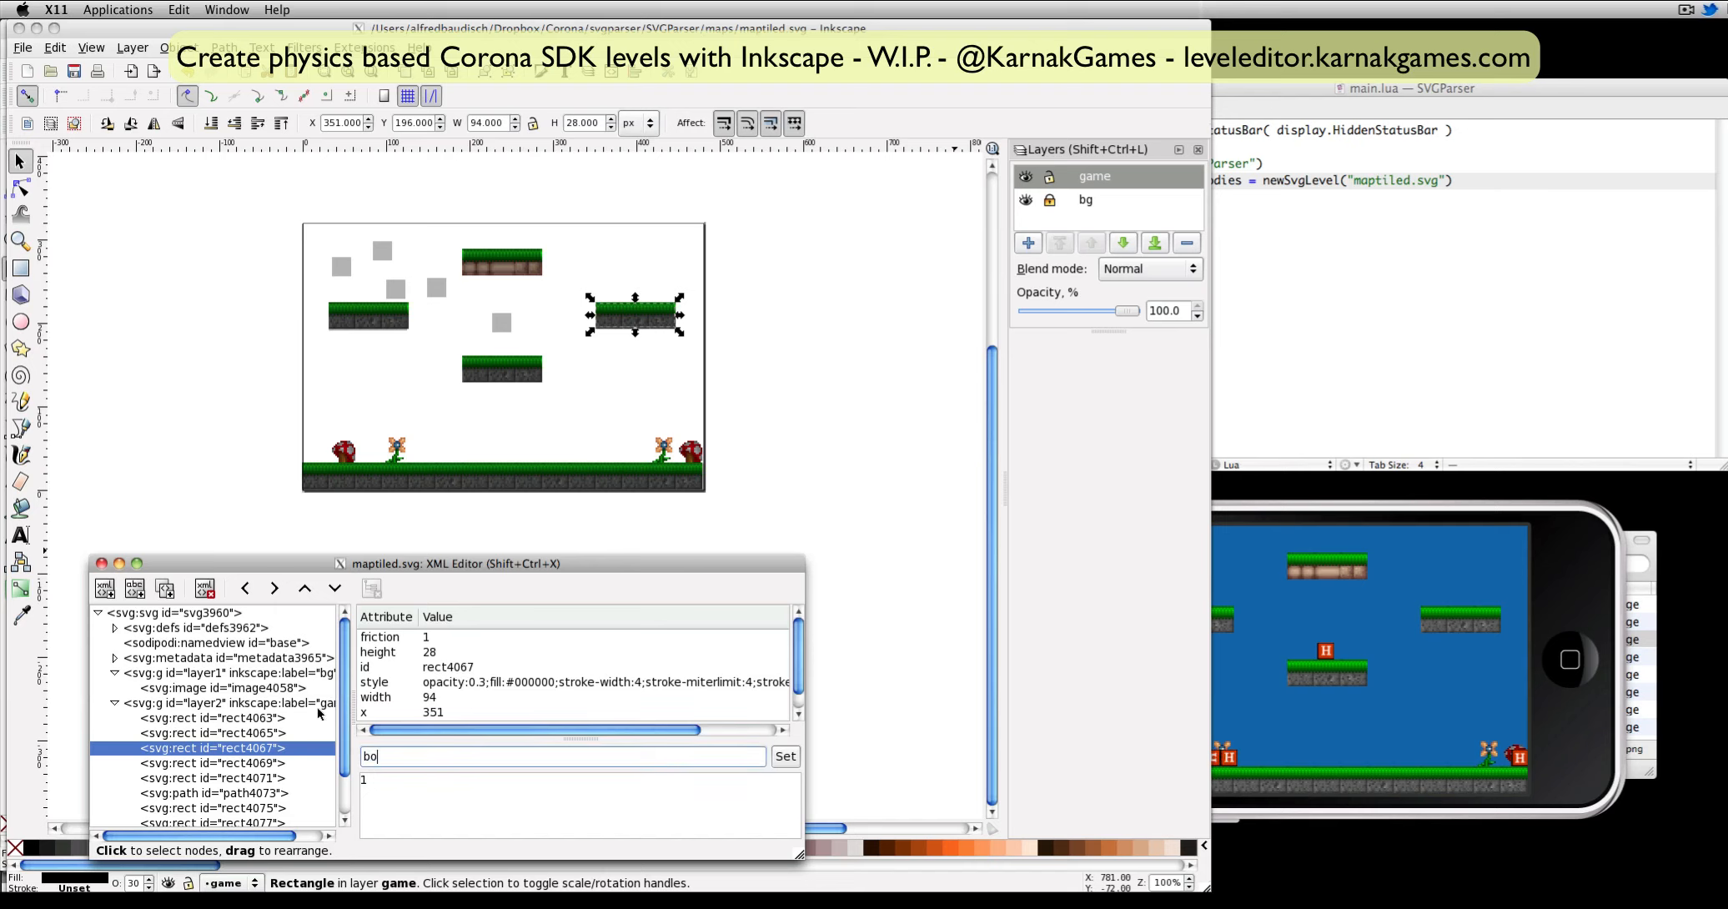
type("unce")
key("Return")
left_click(785, 757)
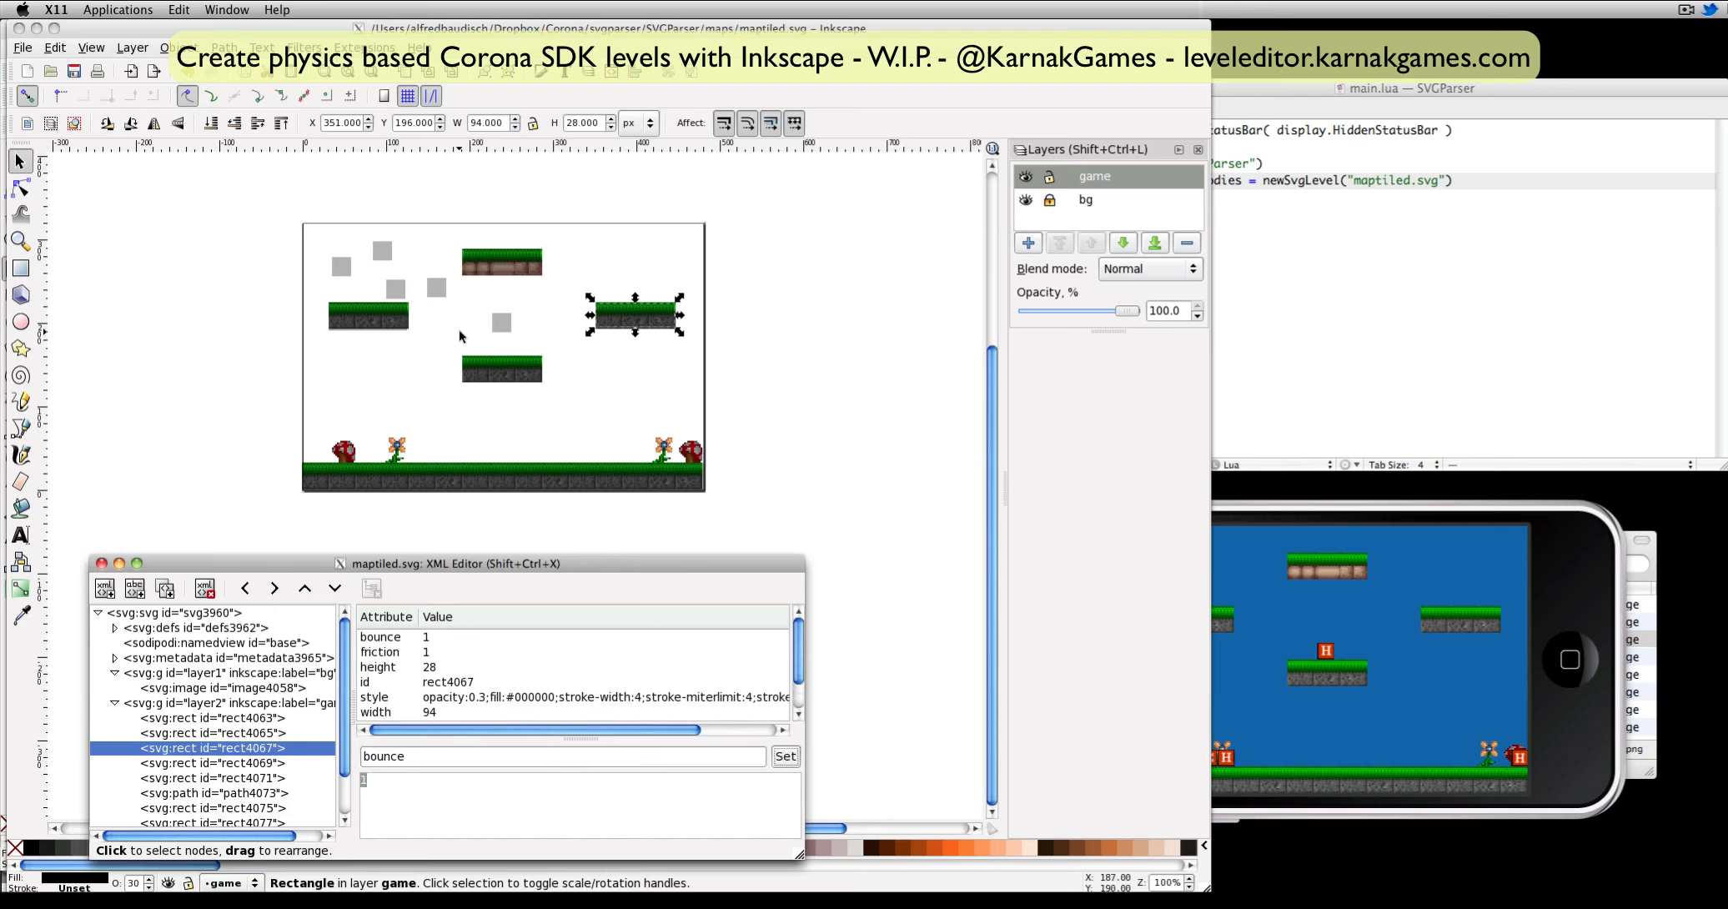
Move the square from above the centre platform to above the right platform and test the level in the Corona Simulator.
left_click(501, 322)
left_click_drag(501, 323, 648, 261)
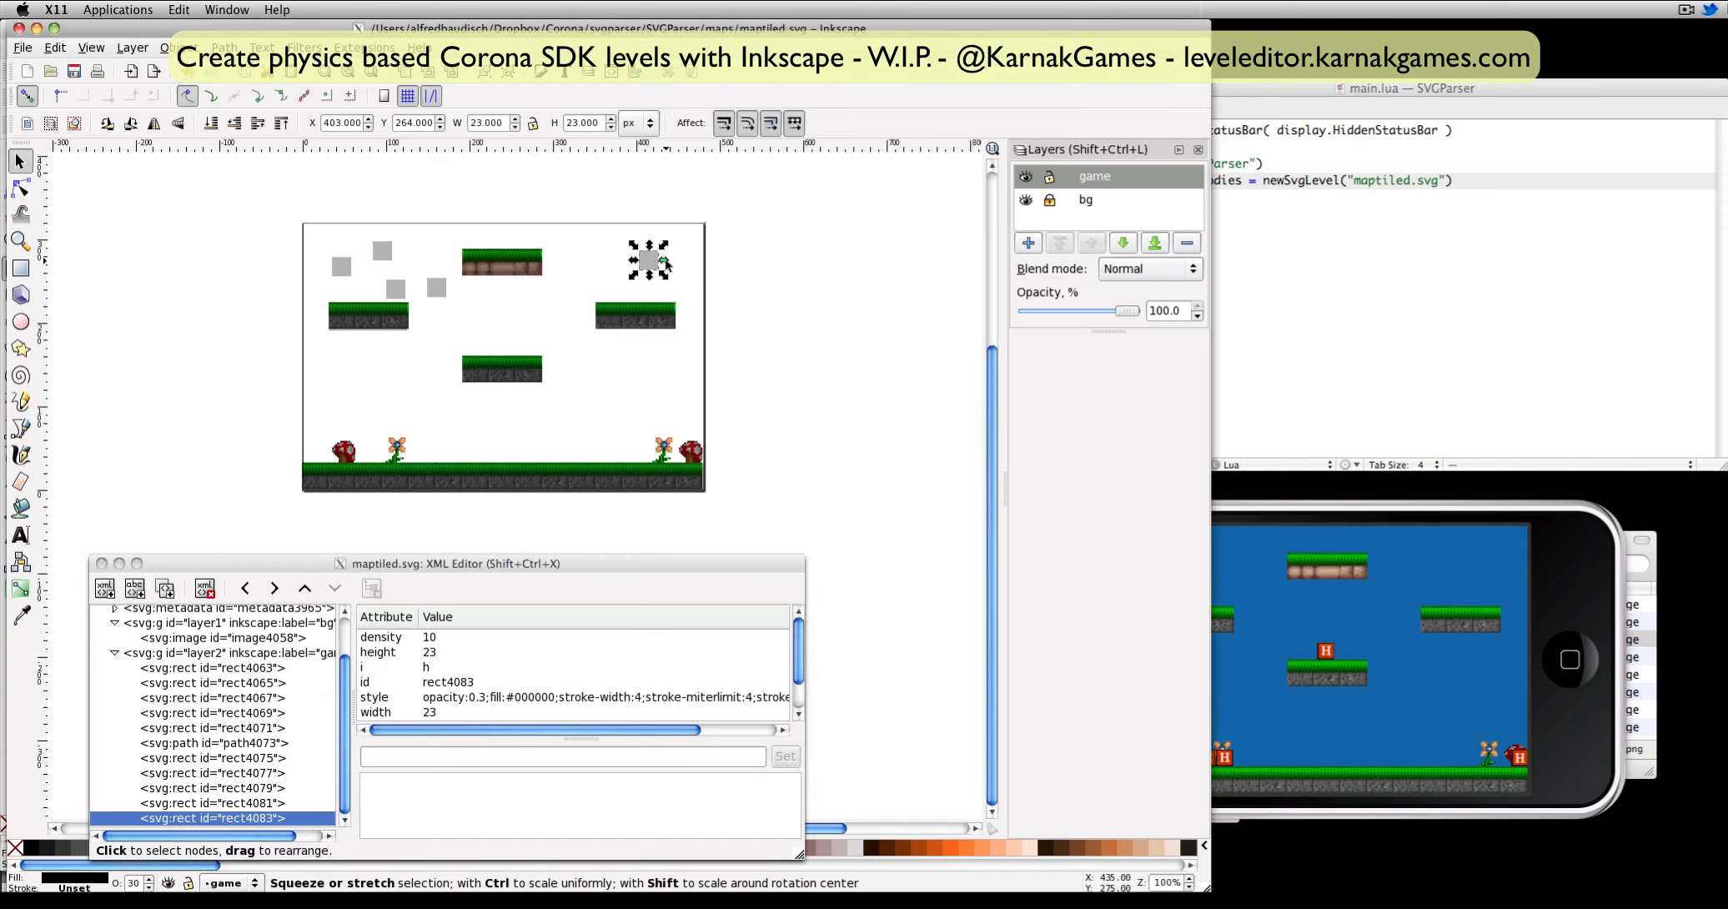
left_click(1415, 615)
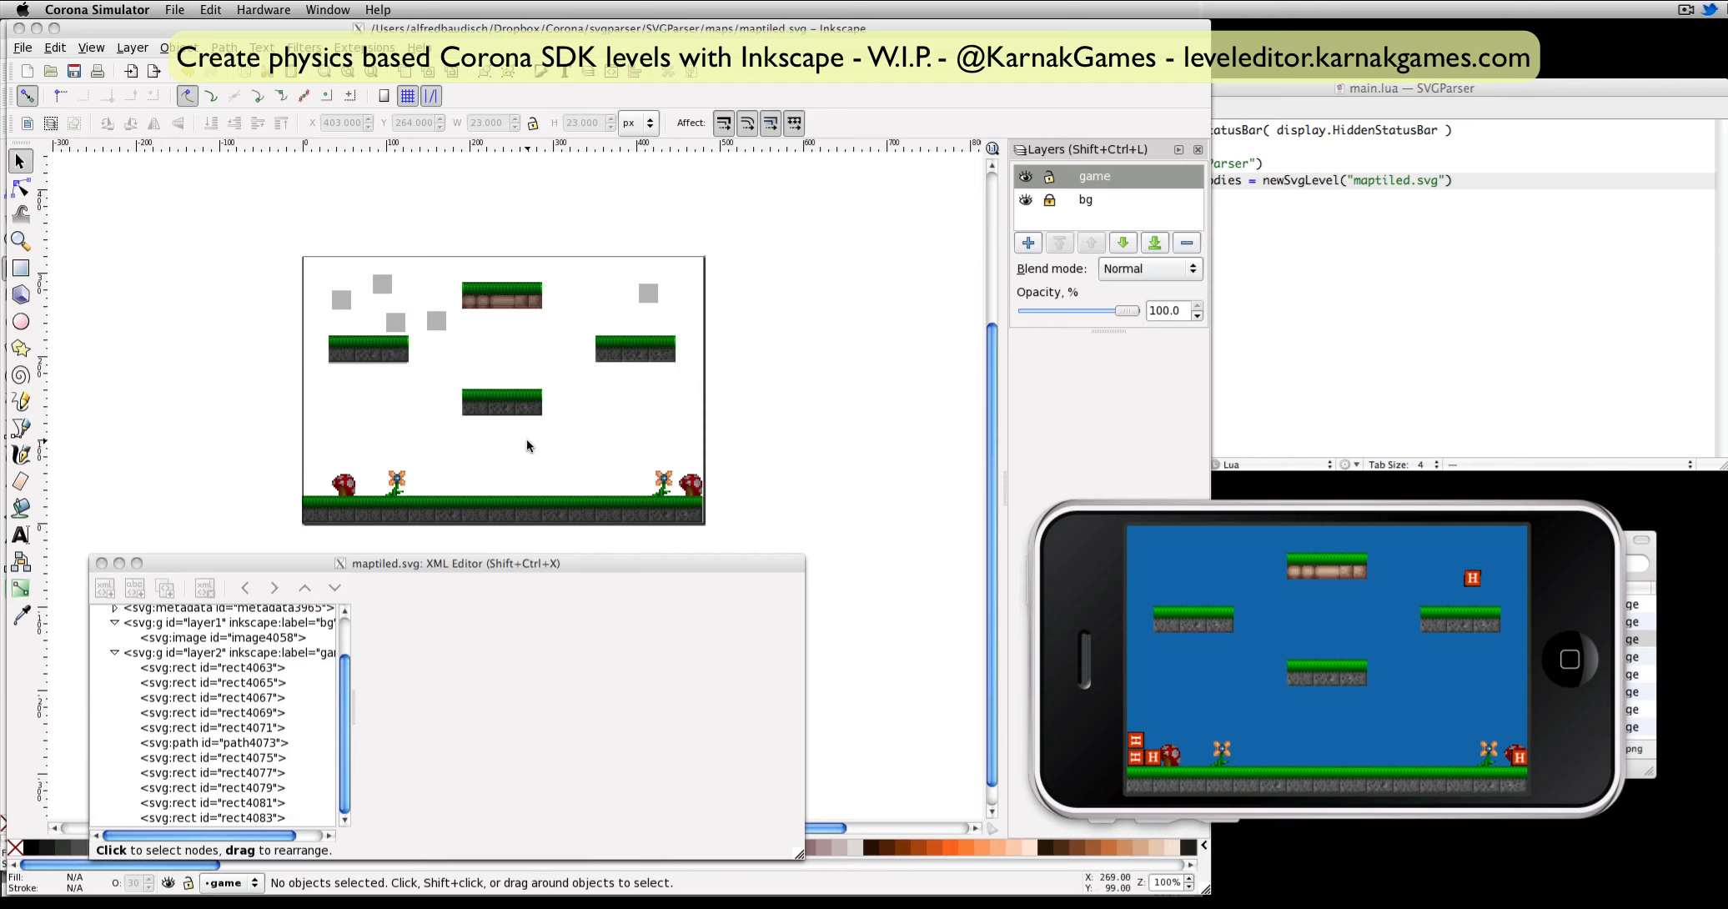
left_click(552, 445)
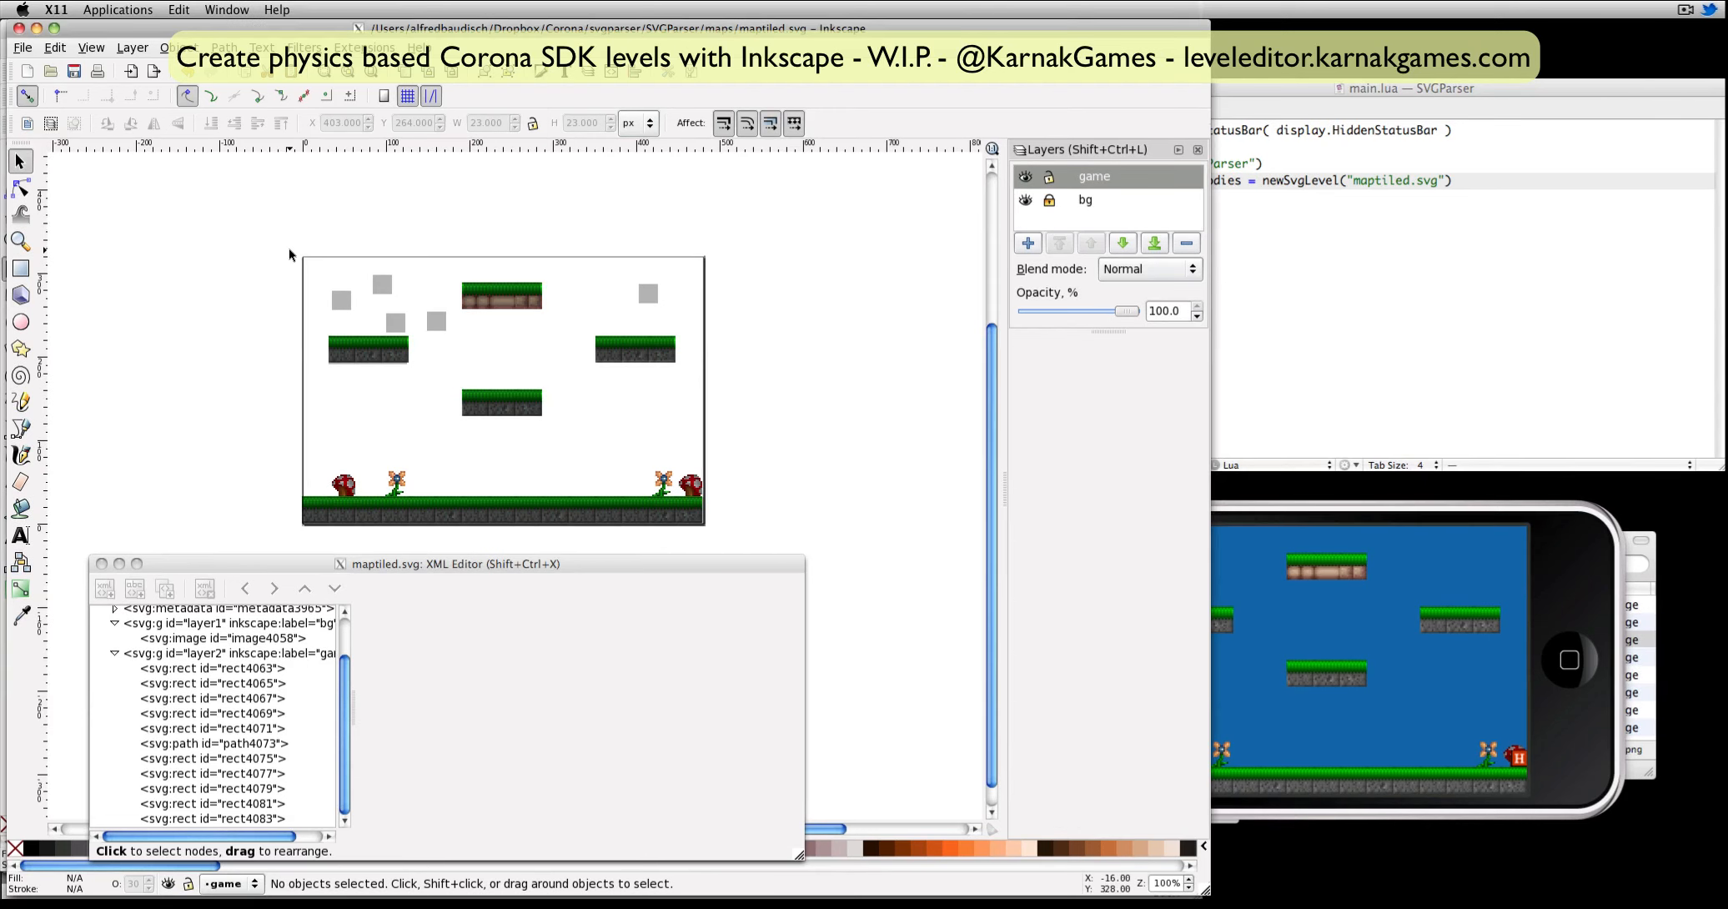